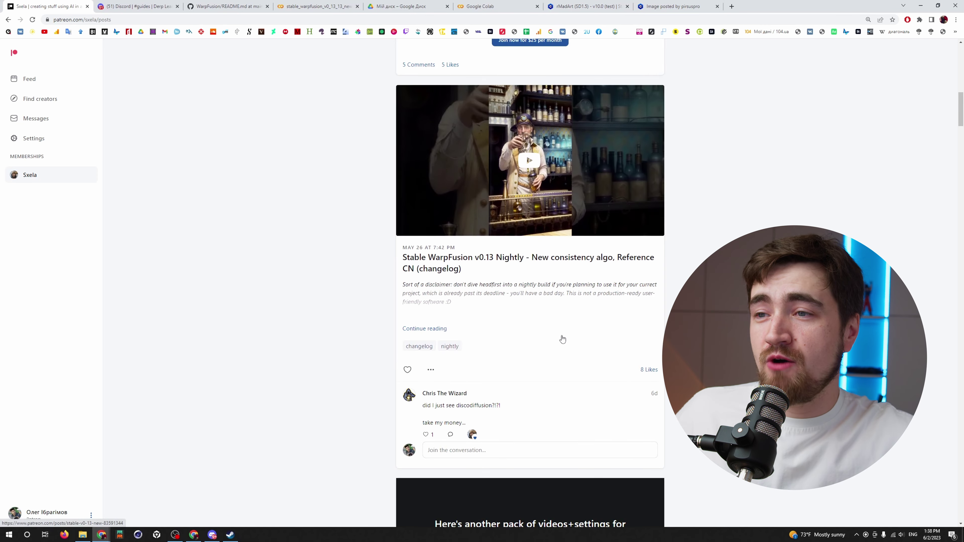
Open the Stable WarpFusion v0.13 Nightly changelog post and watch its preview video fullscreen.
scroll(563, 339, "up", 2)
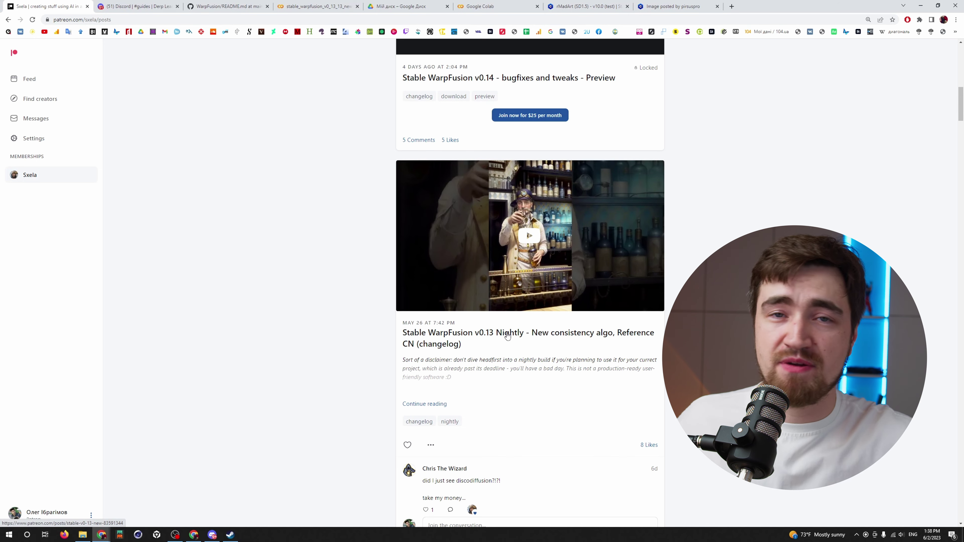
left_click(526, 334)
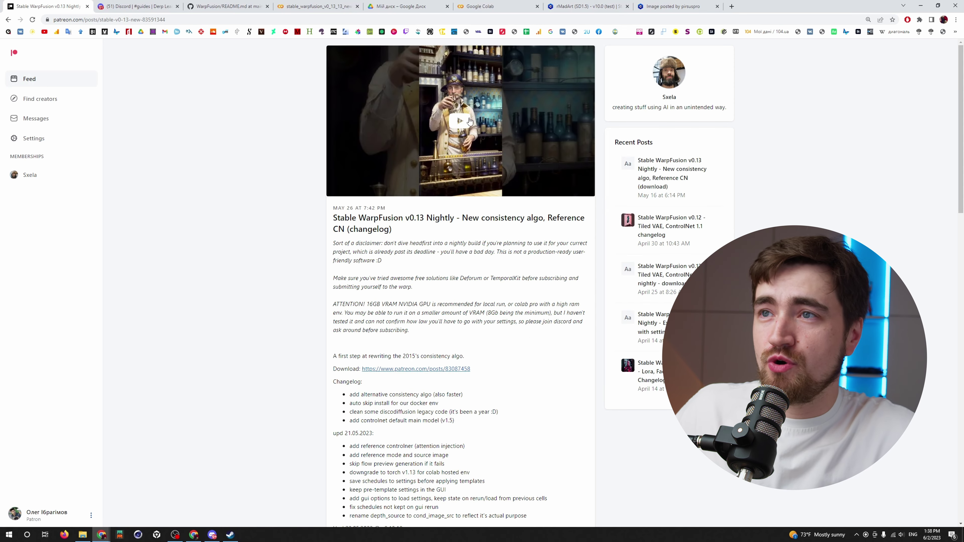
left_click(583, 192)
left_click(582, 192)
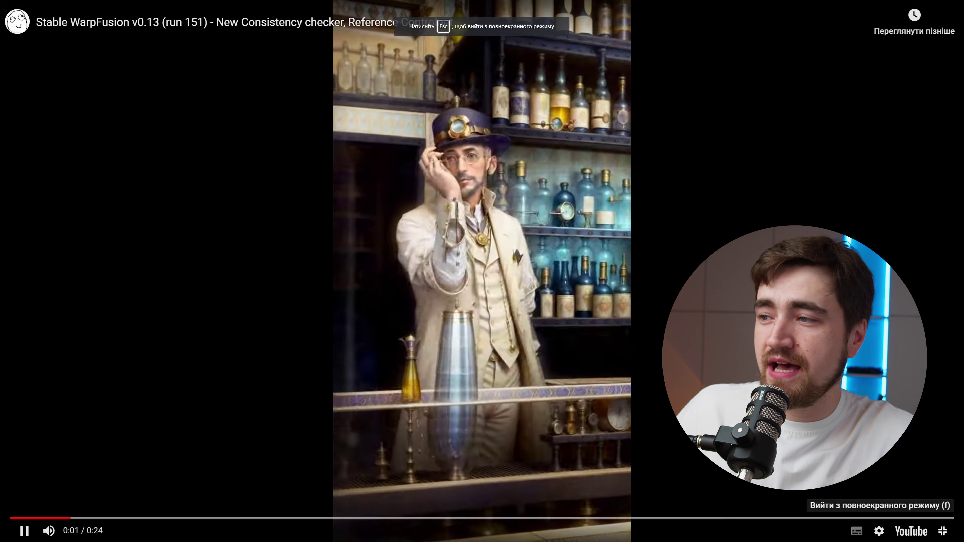
left_click(943, 531)
left_click(211, 535)
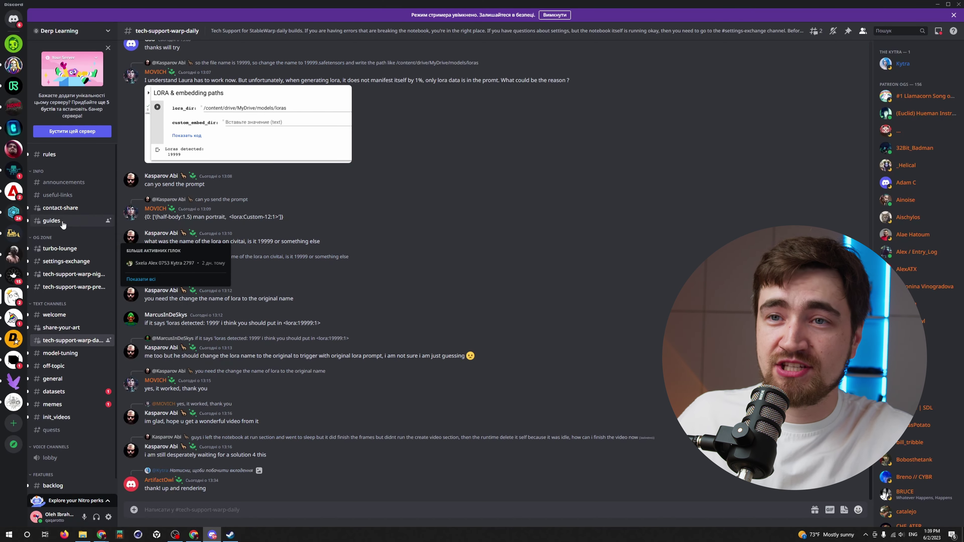
Watch a video shared in #share-your-art, then move to the Moody Motion server.
mouse_move(68, 279)
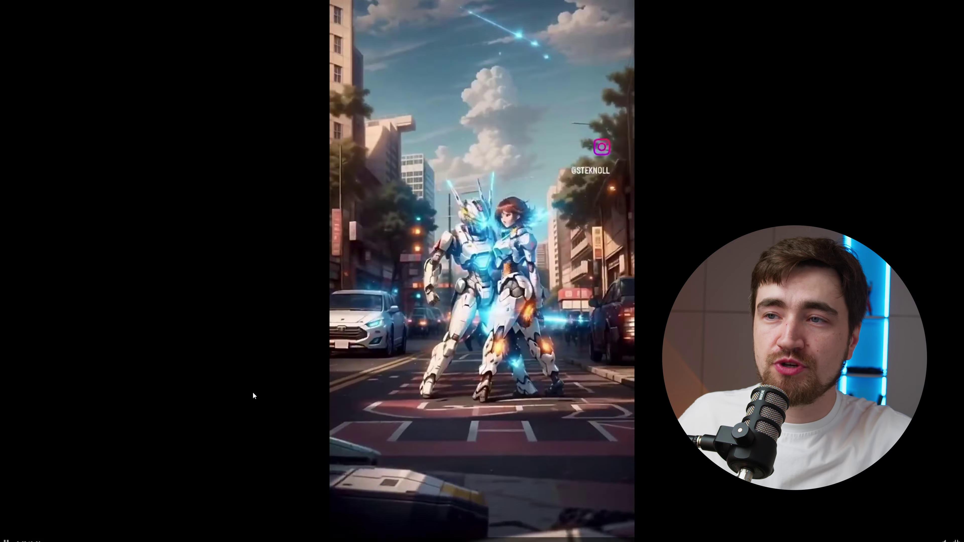
key("Escape")
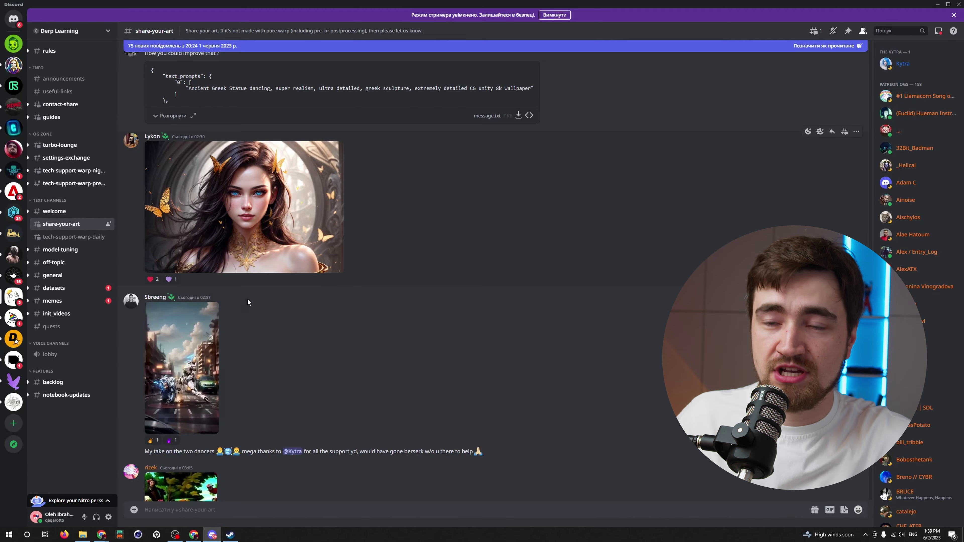
left_click(13, 149)
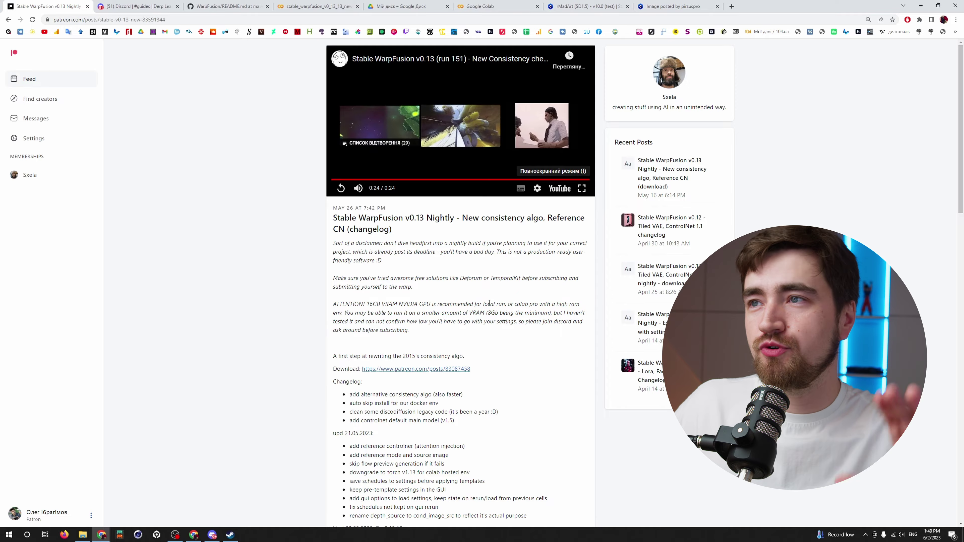
Read through the v0.13 changelog and open the notebook download post.
scroll(489, 303, "down", 15)
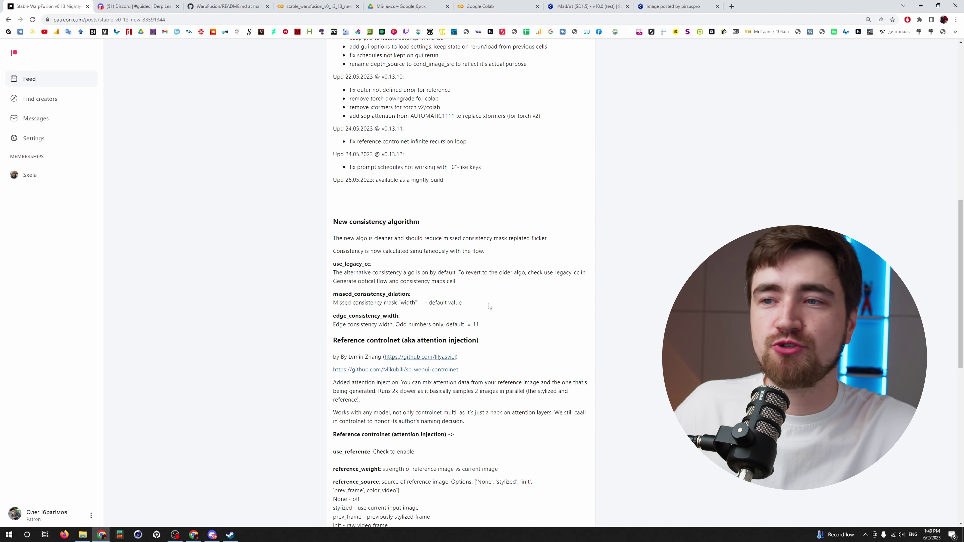
scroll(467, 300, "up", 15)
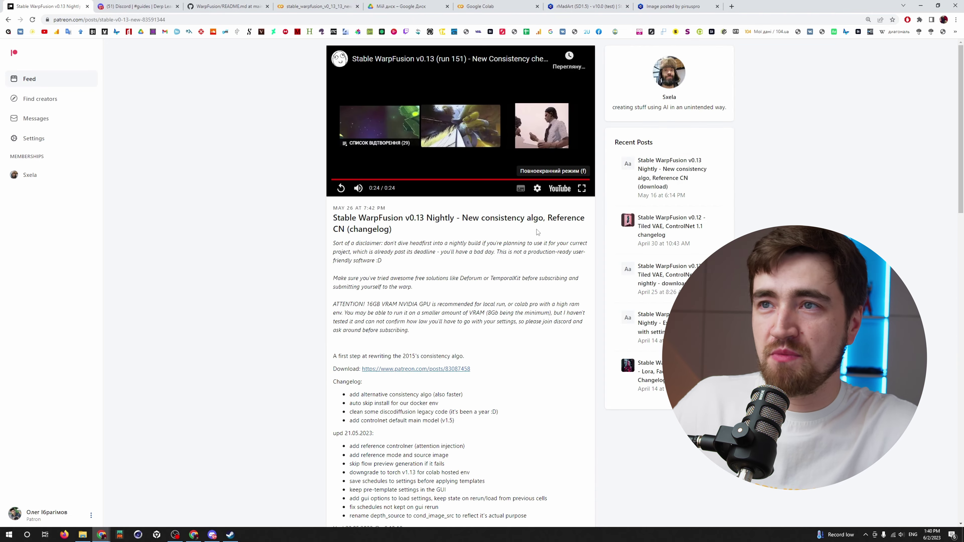
scroll(467, 294, "down", 9)
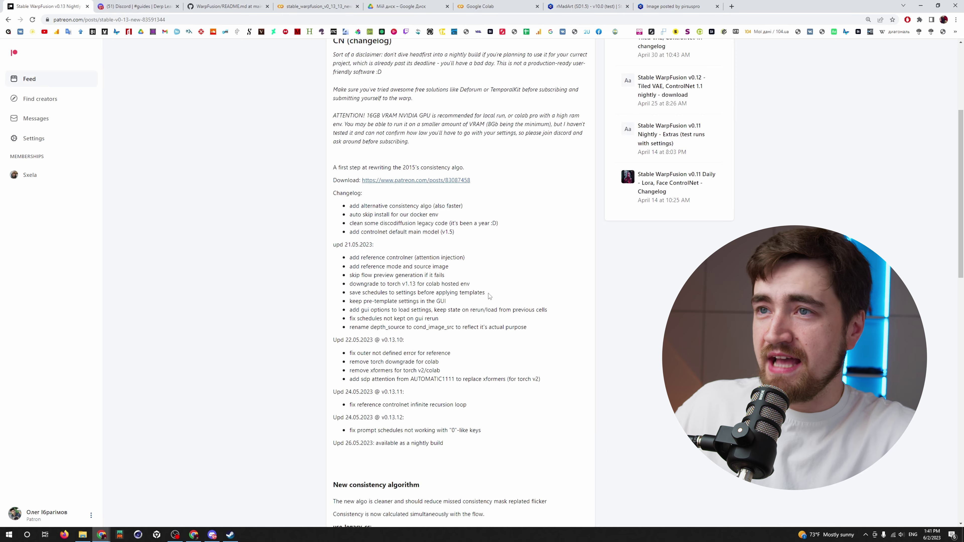
scroll(489, 296, "down", 7)
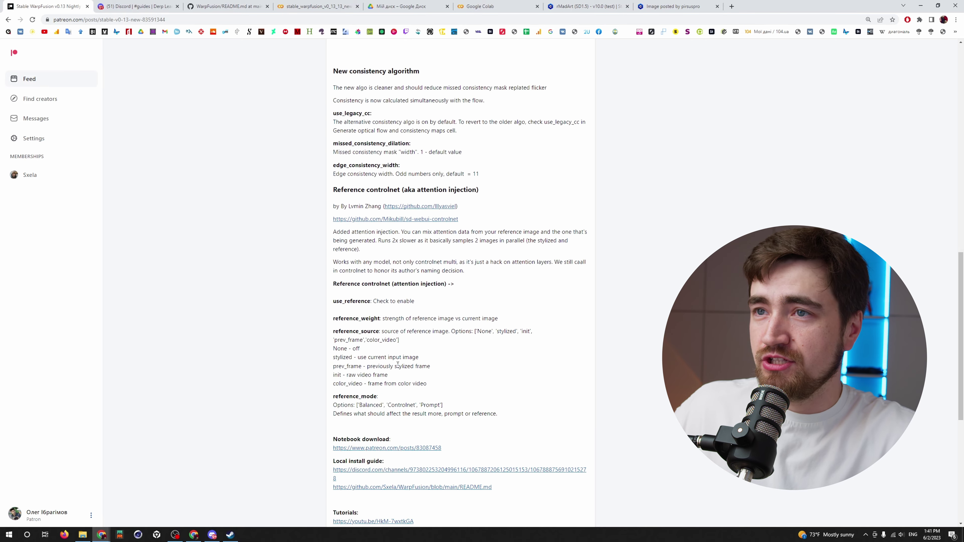
scroll(396, 362, "down", 2)
left_click_drag(347, 364, 401, 365)
scroll(397, 375, "down", 3)
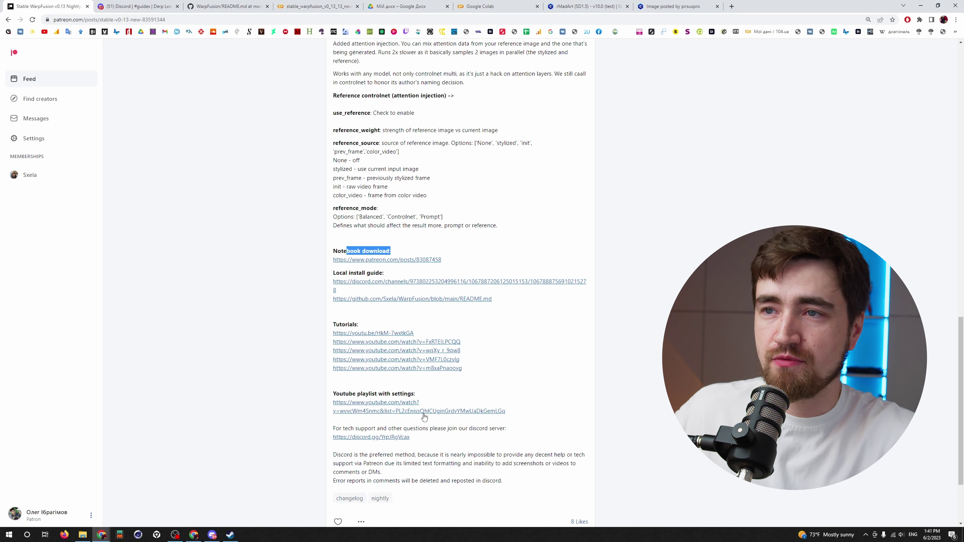
left_click(417, 260)
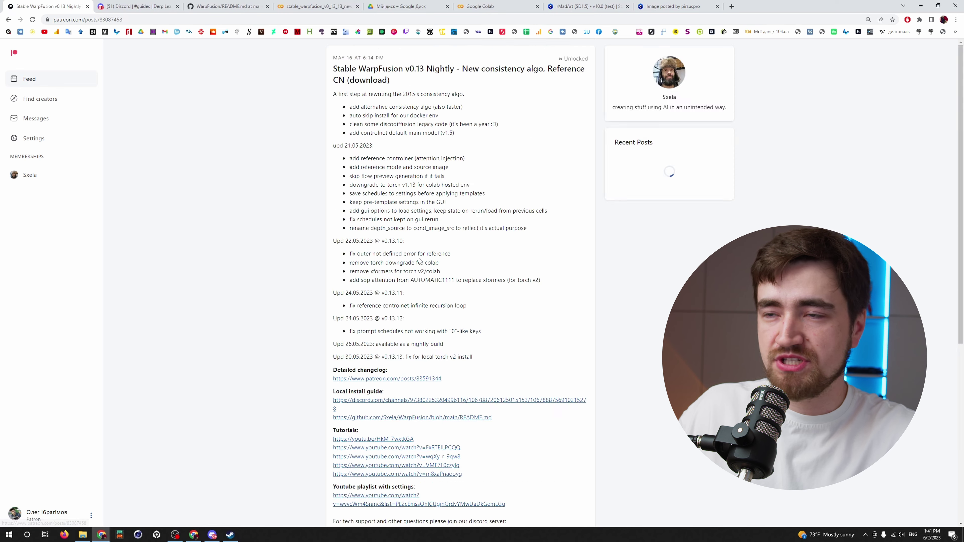
Download the stable_warpfusion_v0_13_13_new_cc_attn_inject.ipynb attachment.
scroll(416, 259, "down", 5)
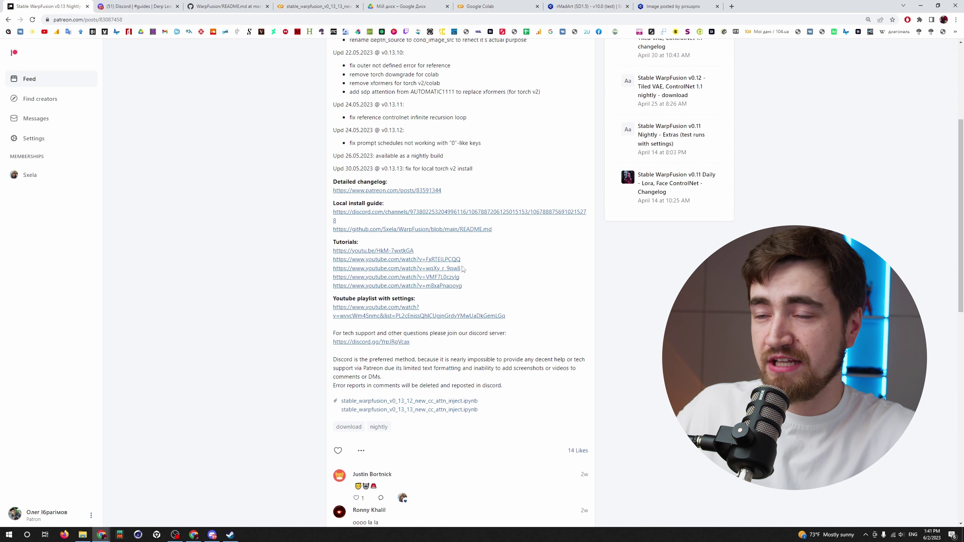
scroll(479, 331, "down", 3)
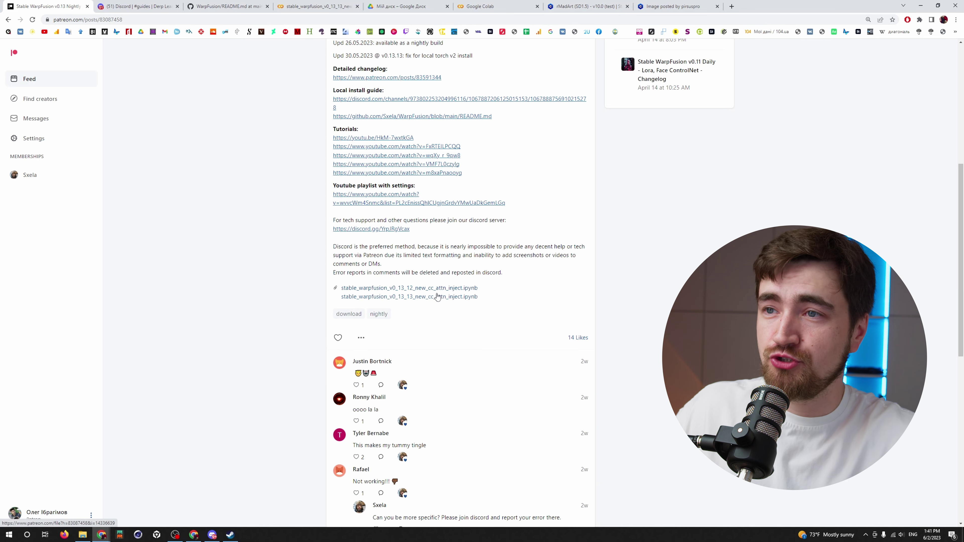
left_click(429, 300)
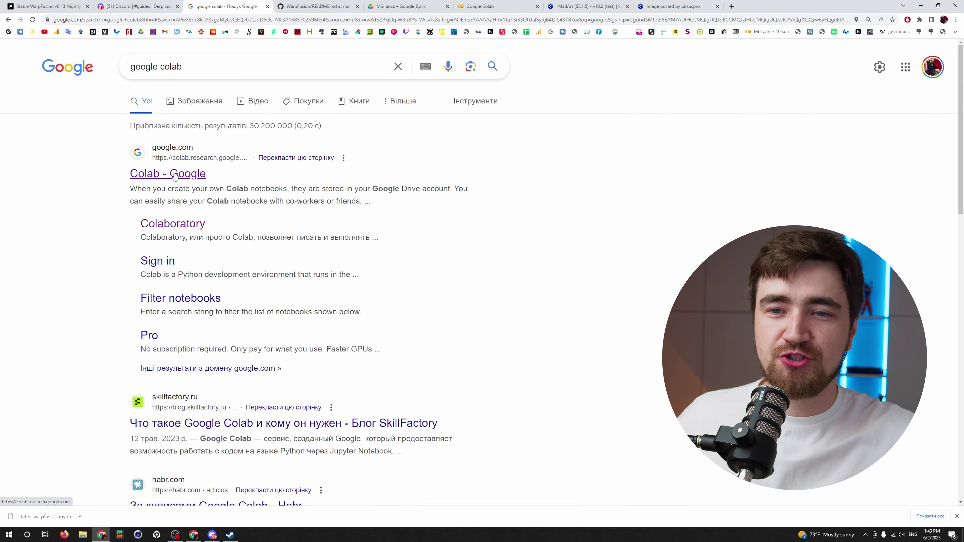
Upload the v0_13_13 .ipynb notebook into Google Colab with File > Upload notebook.
left_click(174, 175)
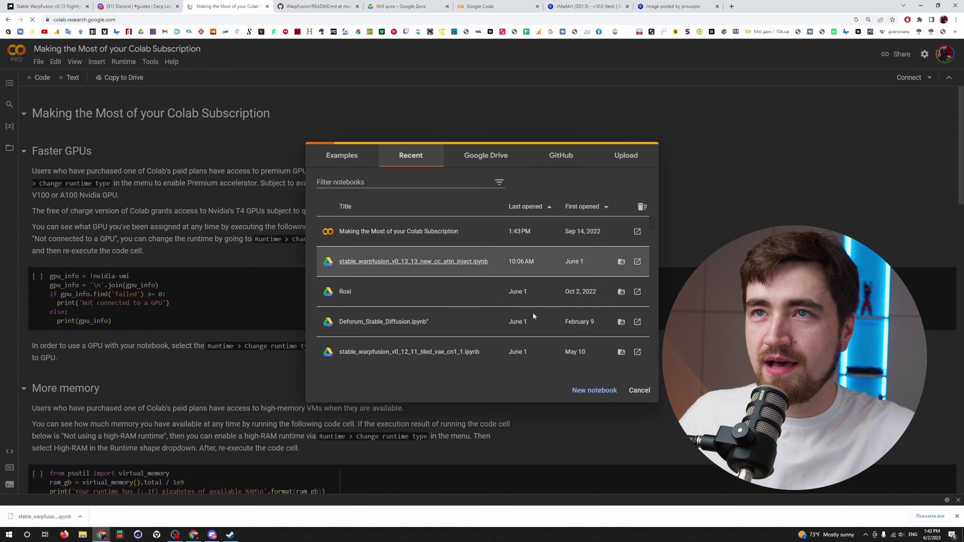
left_click(625, 157)
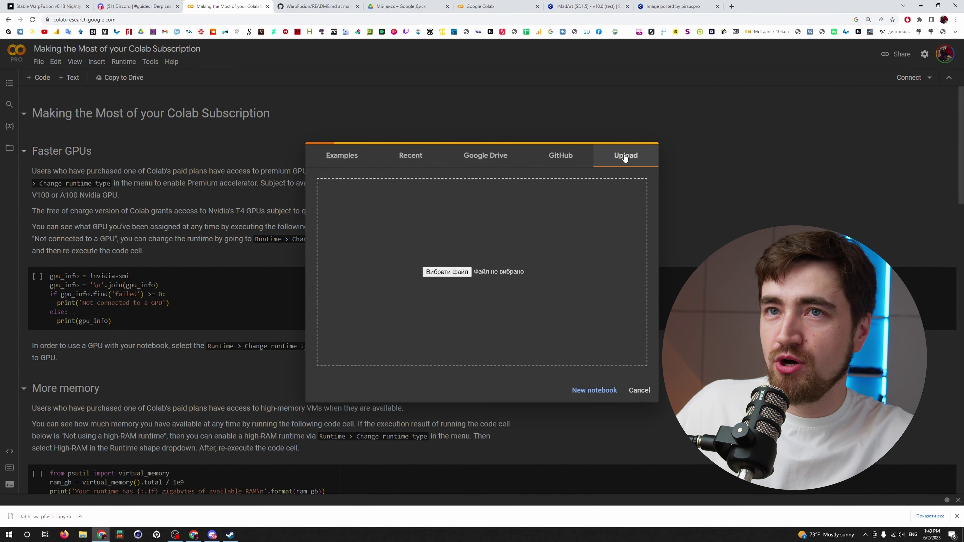
left_click(648, 398)
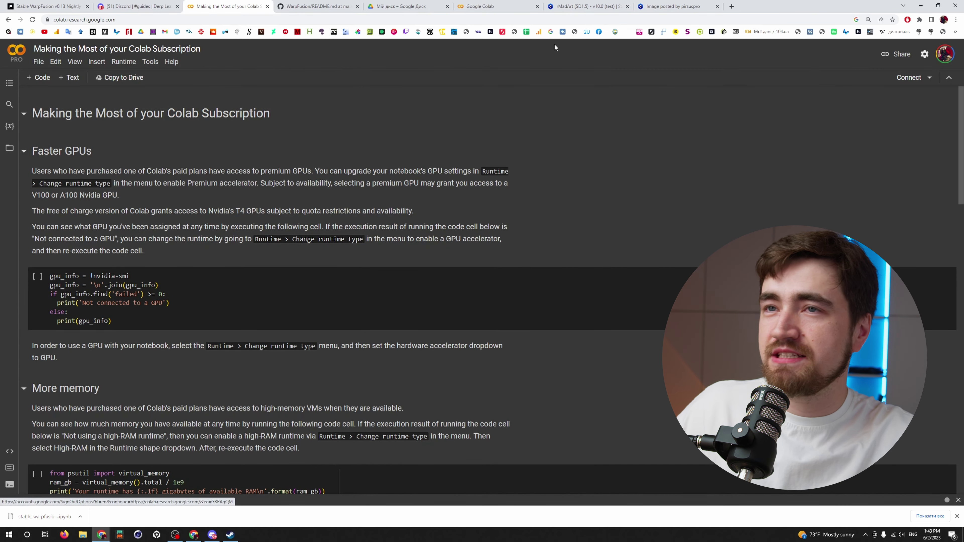
left_click(39, 61)
left_click(64, 106)
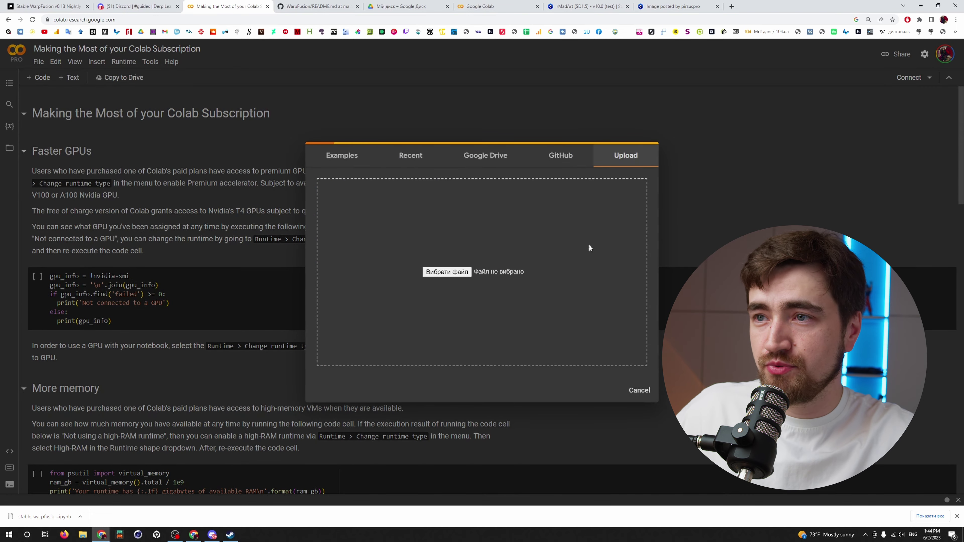
left_click(447, 272)
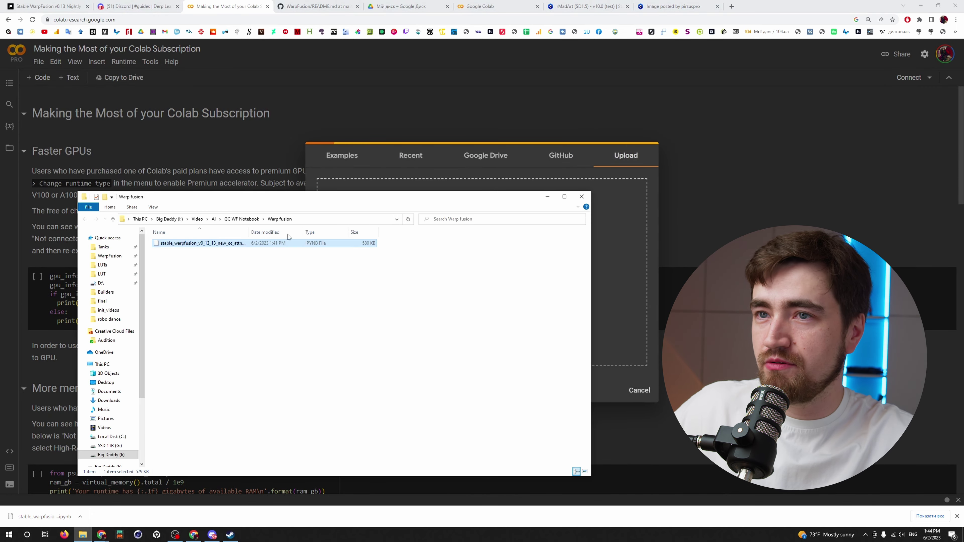
left_click_drag(212, 242, 623, 257)
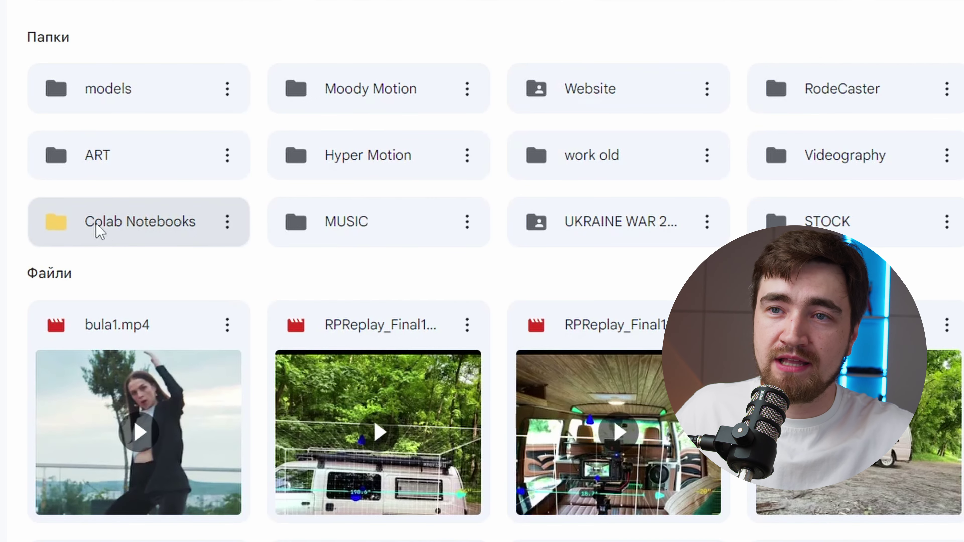
Open the stable_warpfusion v0.13.13 notebook from Drive's Colab Notebooks folder in Colab.
double_click(134, 222)
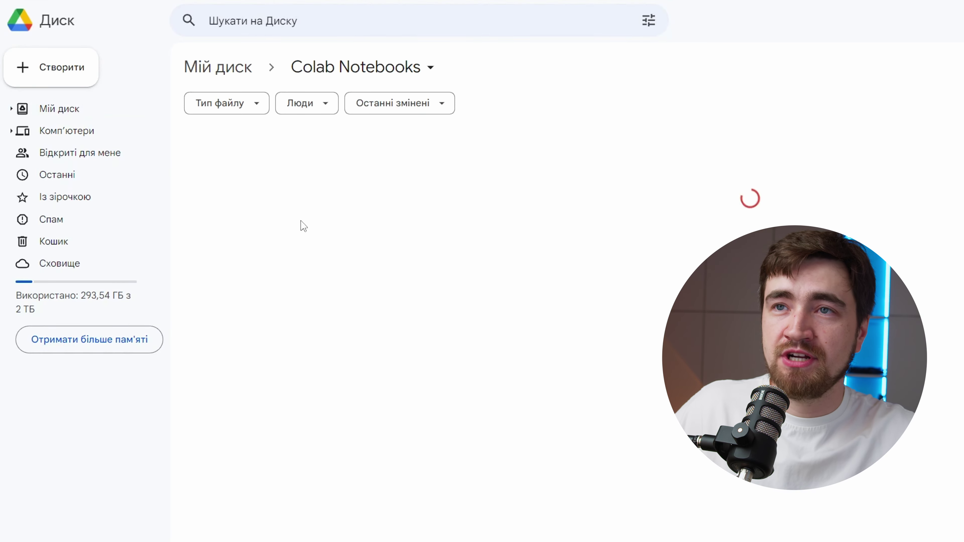
left_click(320, 250)
key("Escape")
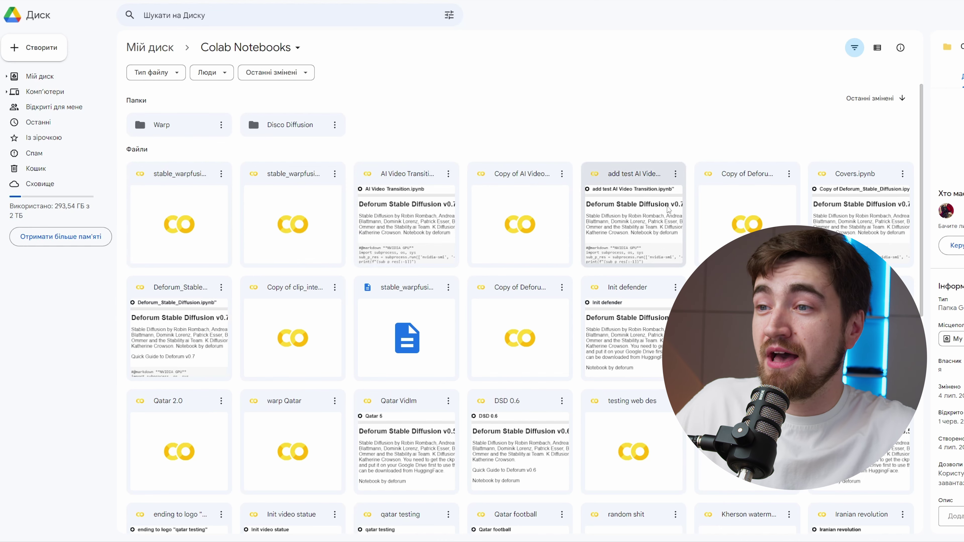
scroll(525, 309, "down", 1)
scroll(182, 194, "up", 1)
left_click(182, 194)
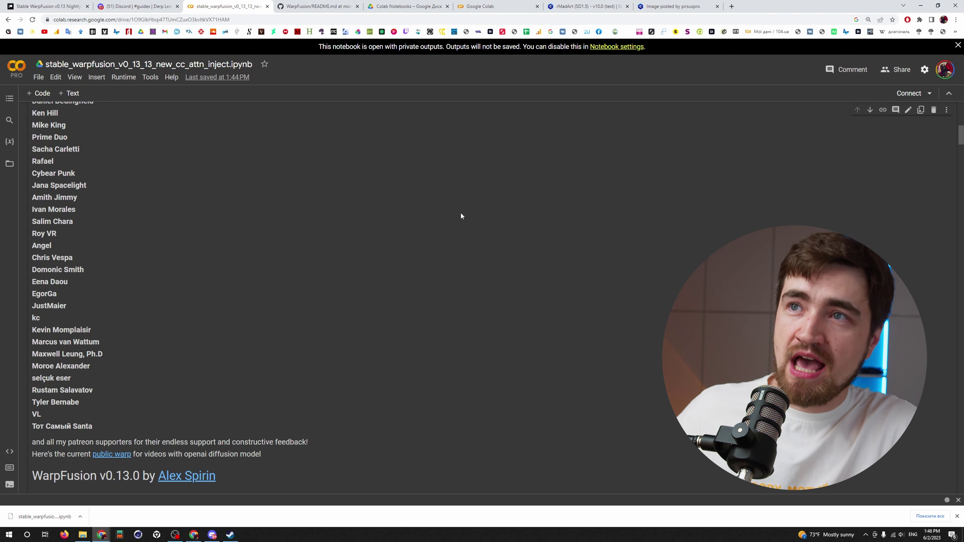
View the Colab subscription plans in the Google Colab tab.
left_click(490, 6)
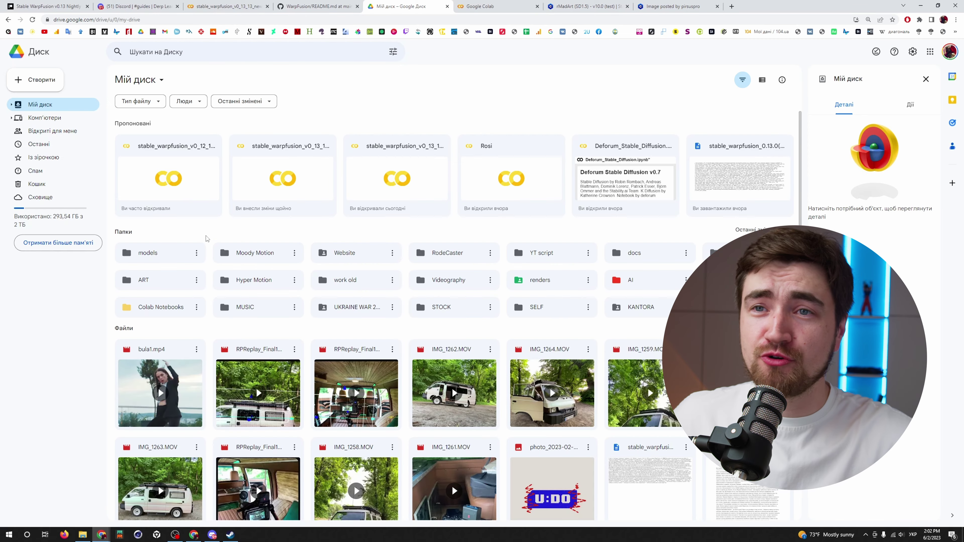
Navigate My Drive to the AI > init video > Warpfusion folder.
right_click(211, 228)
key("Escape")
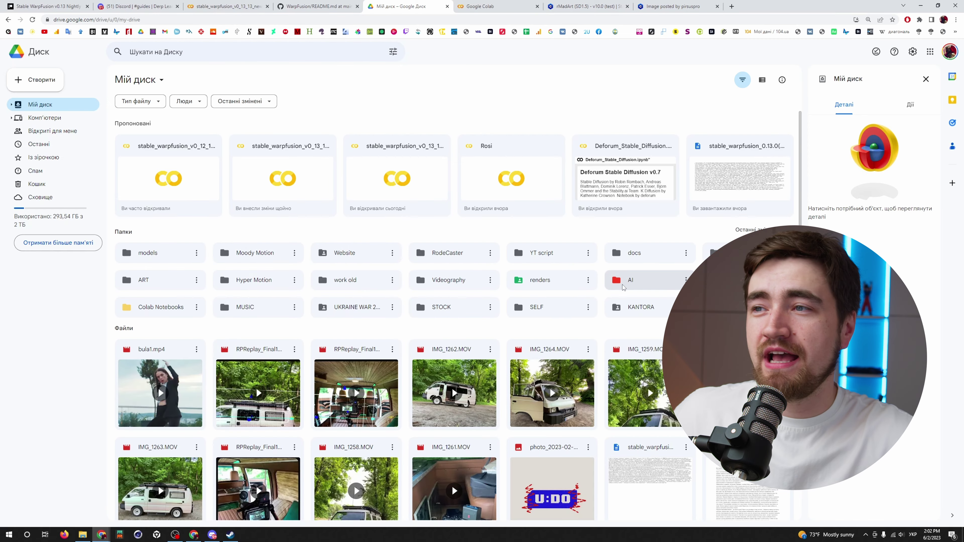
double_click(631, 281)
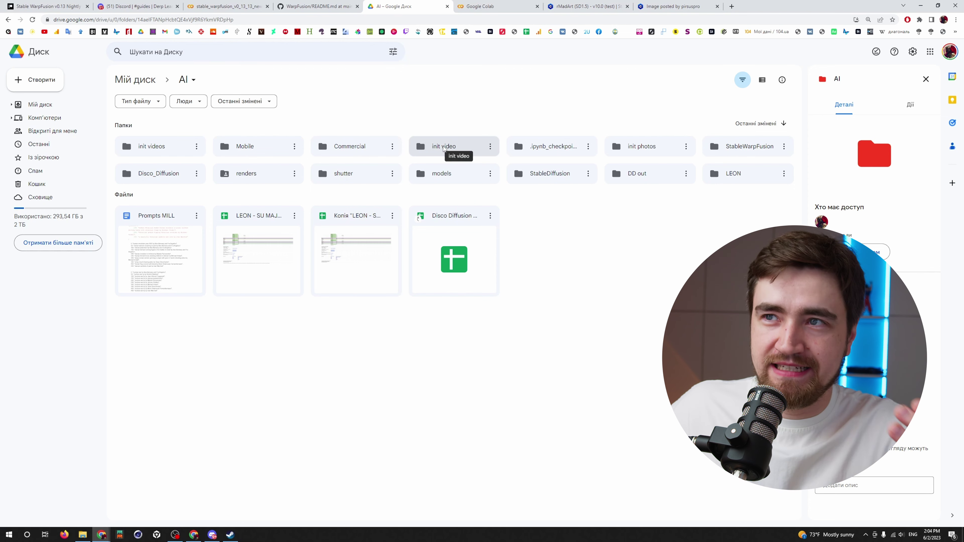
double_click(443, 148)
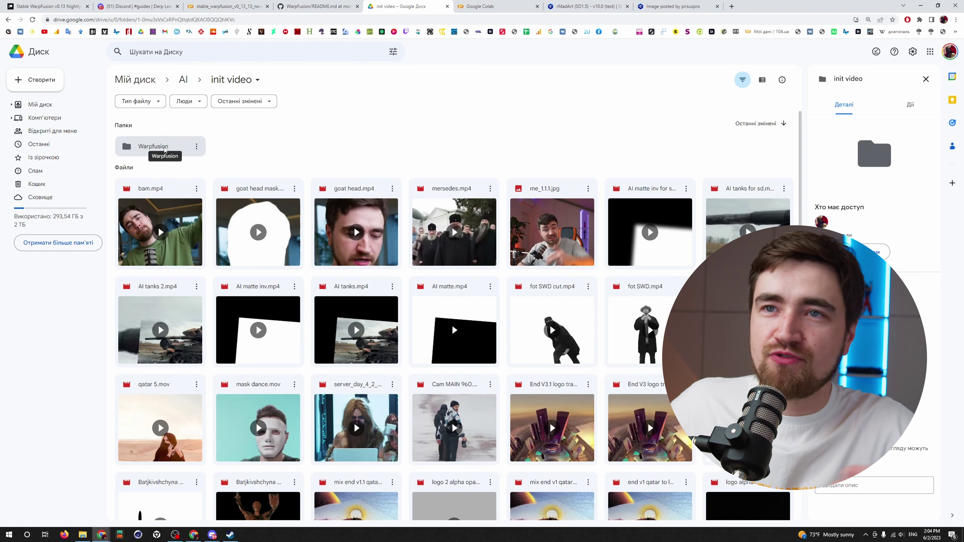
double_click(147, 148)
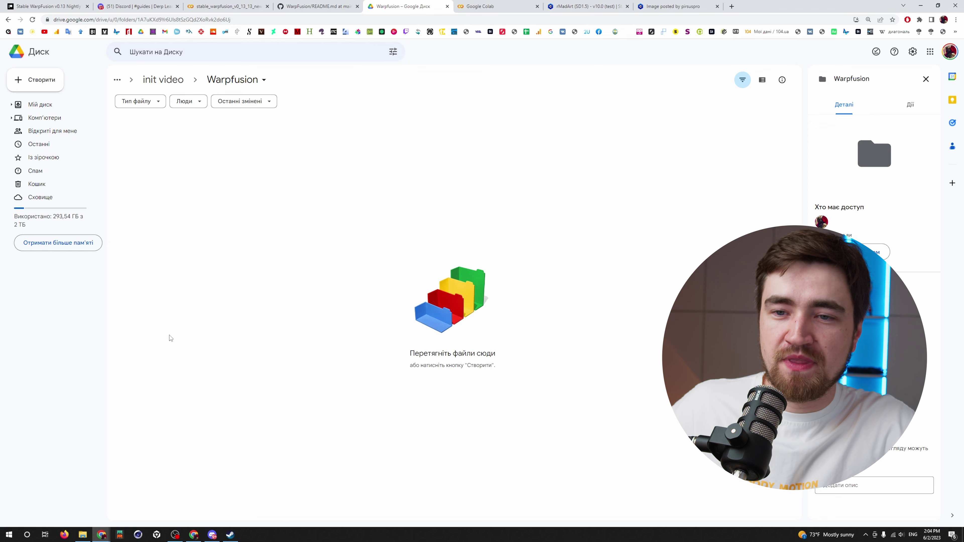
Preview Judge superhero.mp4 and upload it into the Warpfusion folder.
left_click(83, 535)
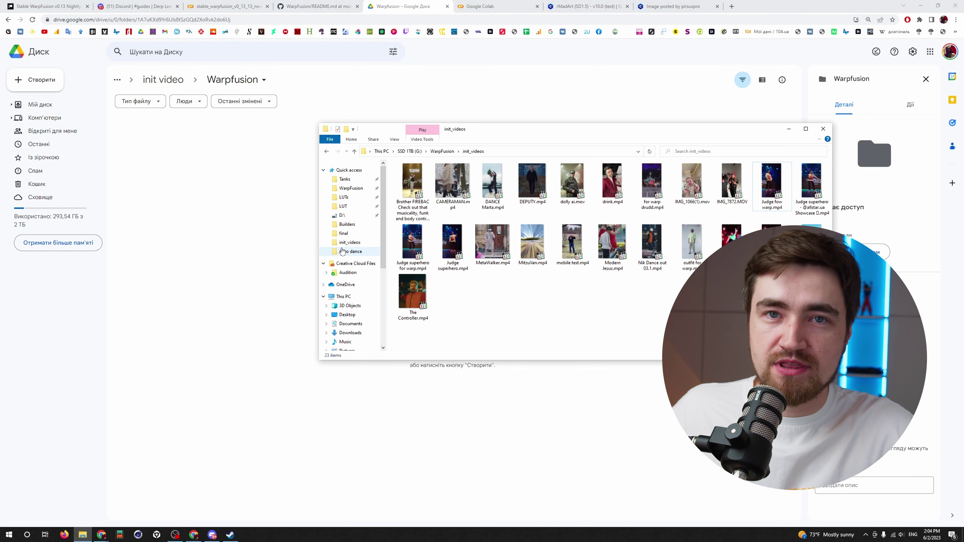
double_click(812, 182)
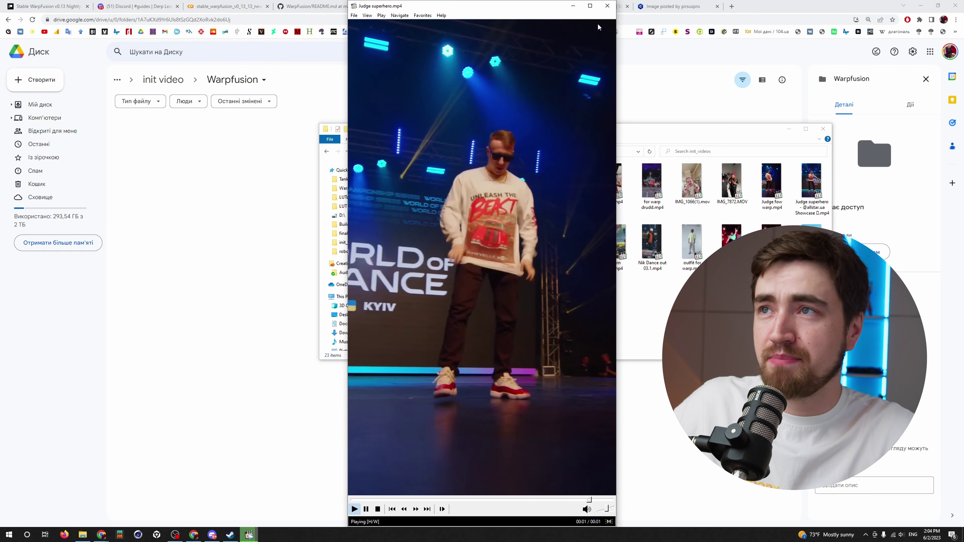
key("alt+F4")
left_click_drag(452, 245, 219, 228)
left_click(179, 79)
Browse through the rMadArt sample images on its Civitai model page.
left_click(183, 80)
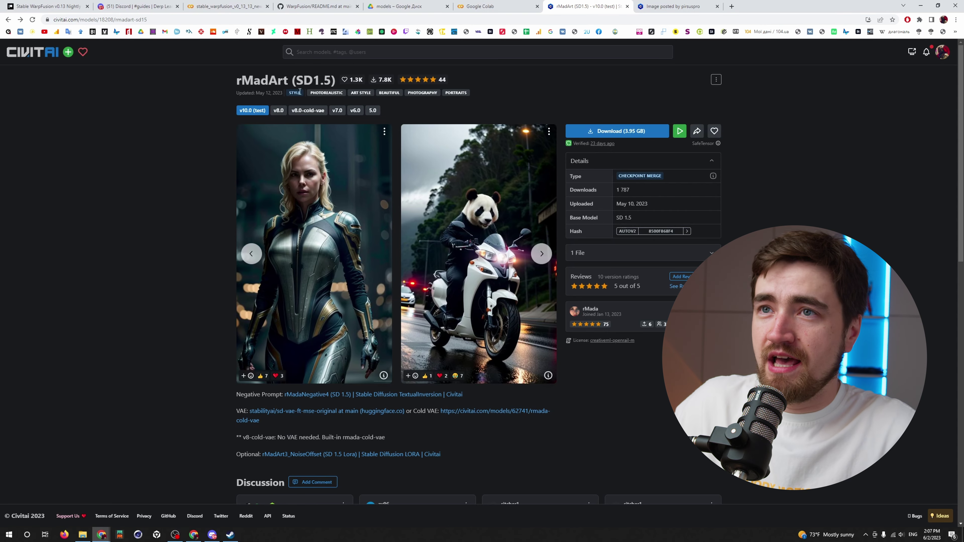
left_click(542, 254)
left_click(542, 254)
left_click(542, 253)
left_click(542, 253)
left_click(542, 253)
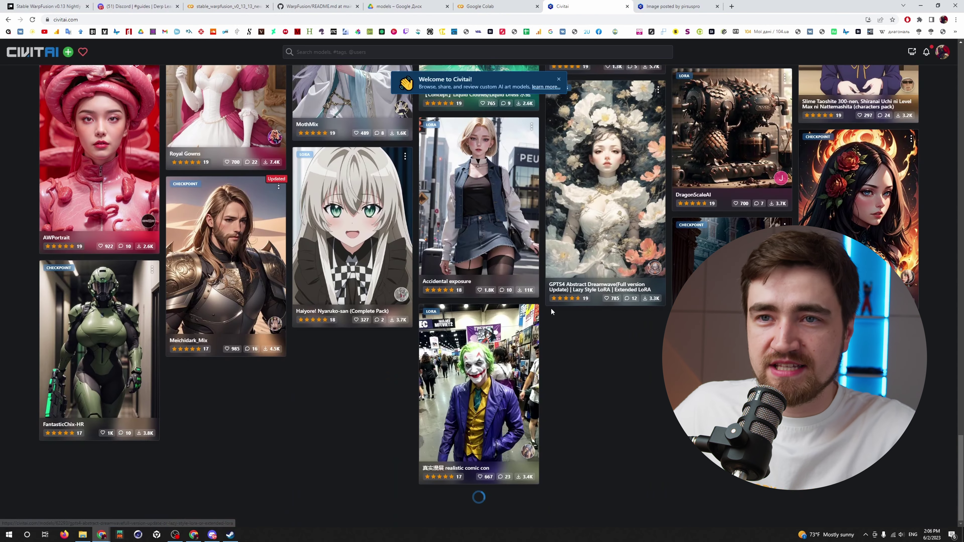
scroll(355, 330, "down", 5)
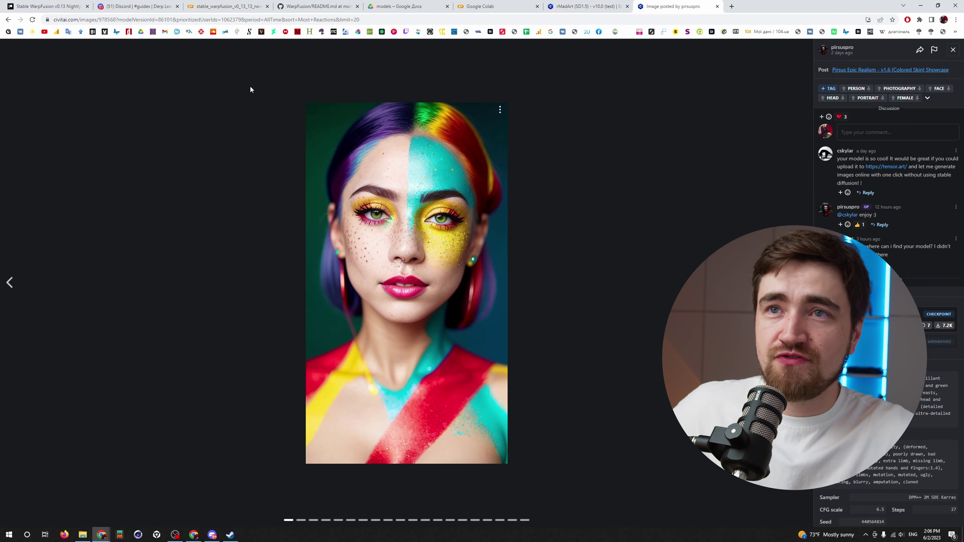
key("Right")
key("Right")
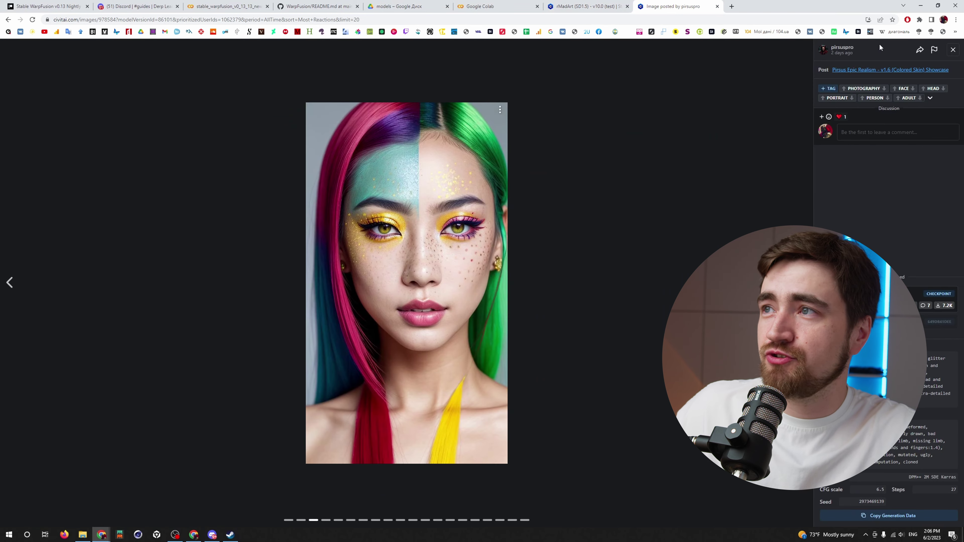
Check the Protogen_V2.2.ckpt model in the Drive models folder and the WarpFusion README.
left_click(575, 6)
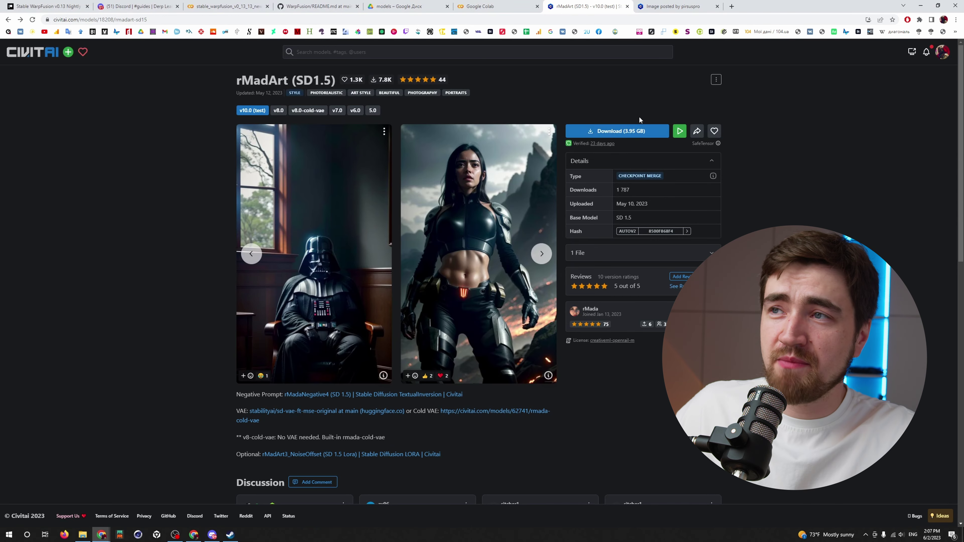
left_click(499, 7)
left_click(404, 6)
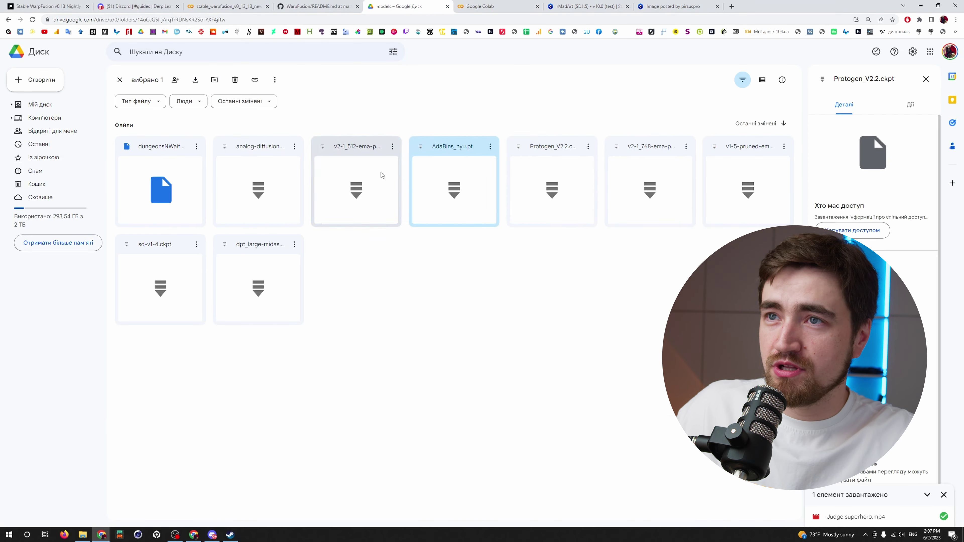
left_click(539, 187)
left_click(228, 6)
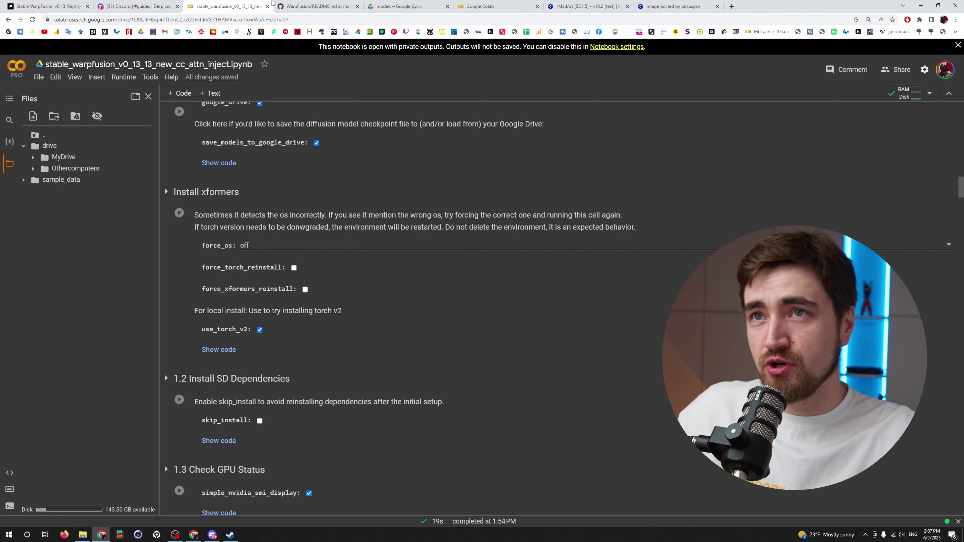
left_click(318, 11)
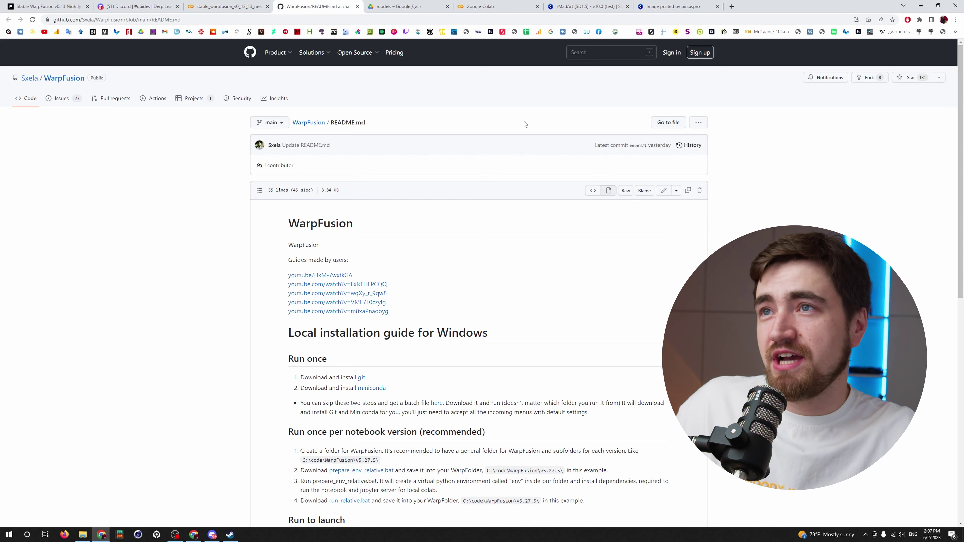
left_click(580, 10)
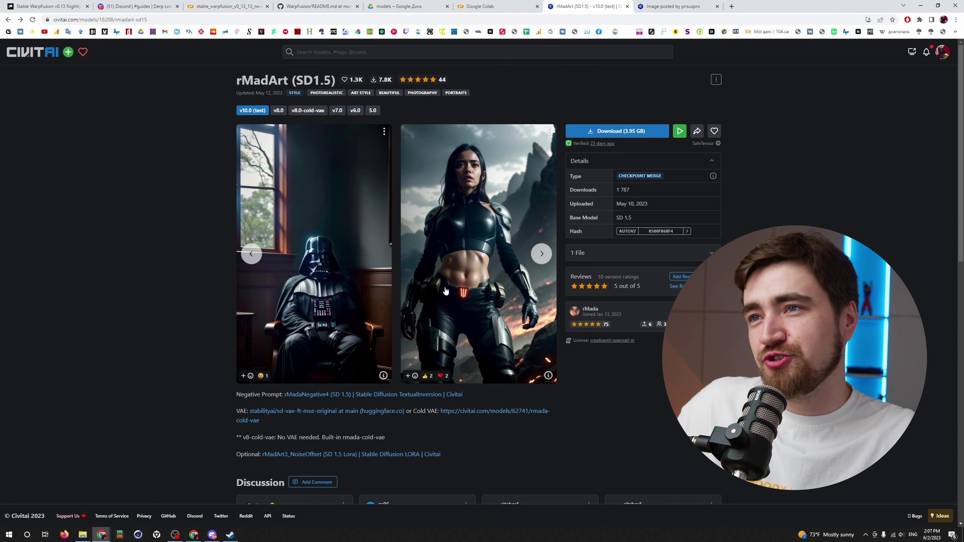
Open the ant showcase image and select its prompt and negative prompt.
left_click(543, 255)
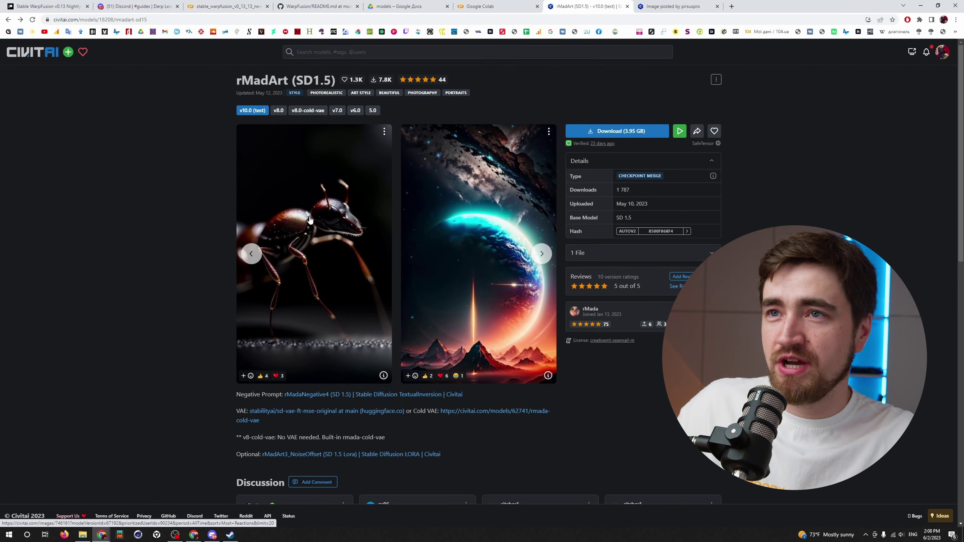
left_click(315, 223)
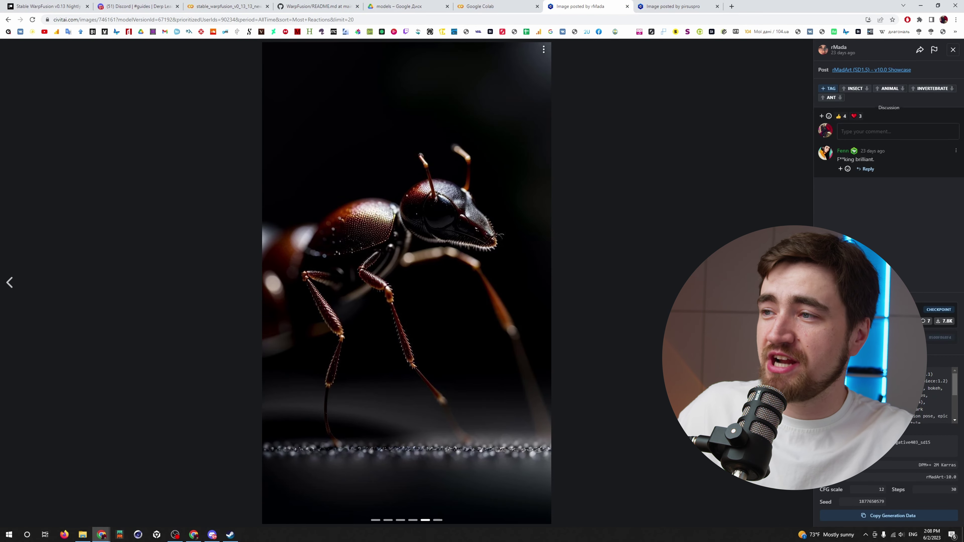
scroll(886, 399, "down", 3)
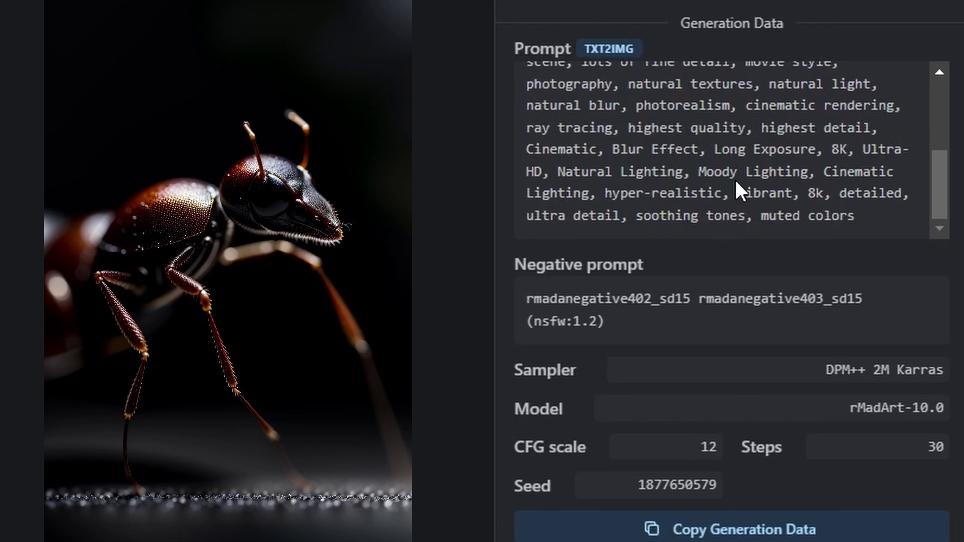
left_click_drag(858, 410, 883, 403)
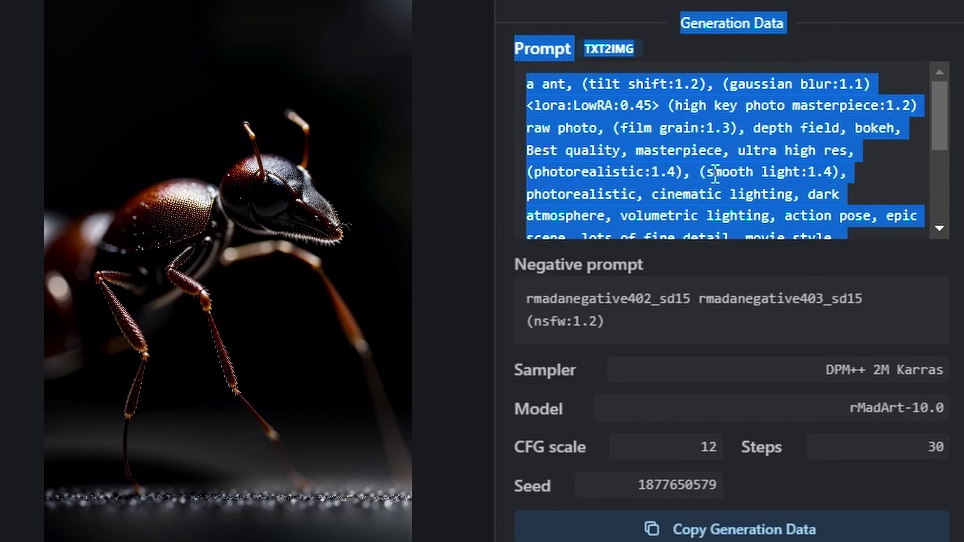
left_click(626, 323, "shift")
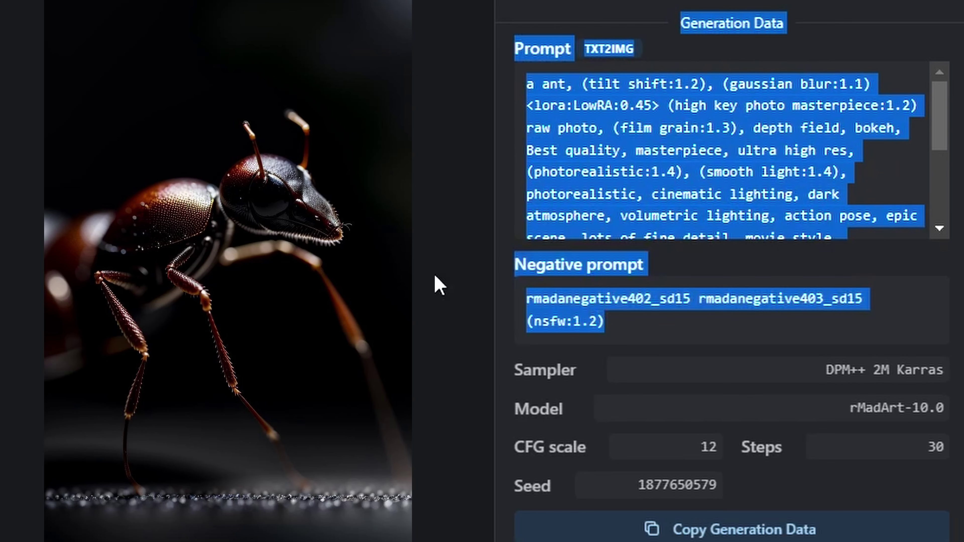
Select the init video and models folders together with a drag rectangle in Drive.
left_click(693, 186)
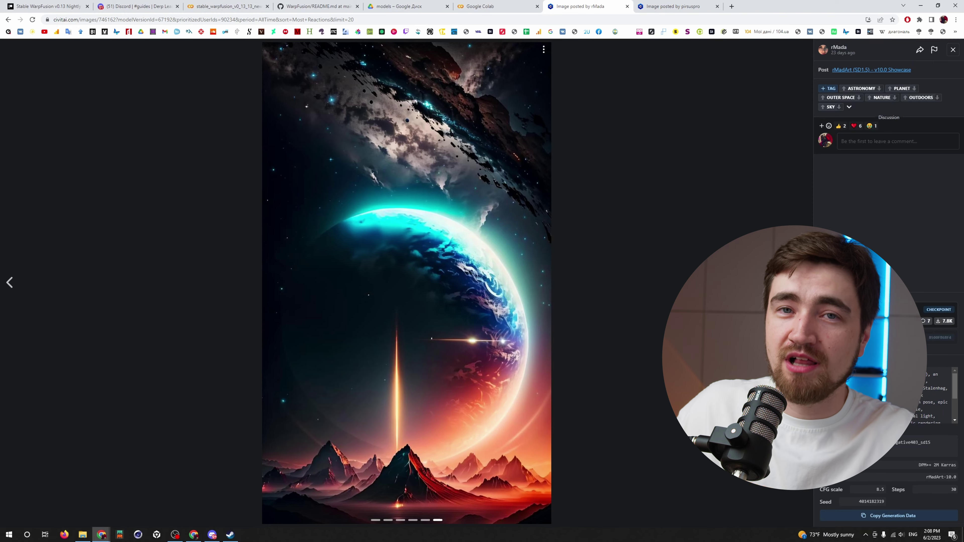
key("Left")
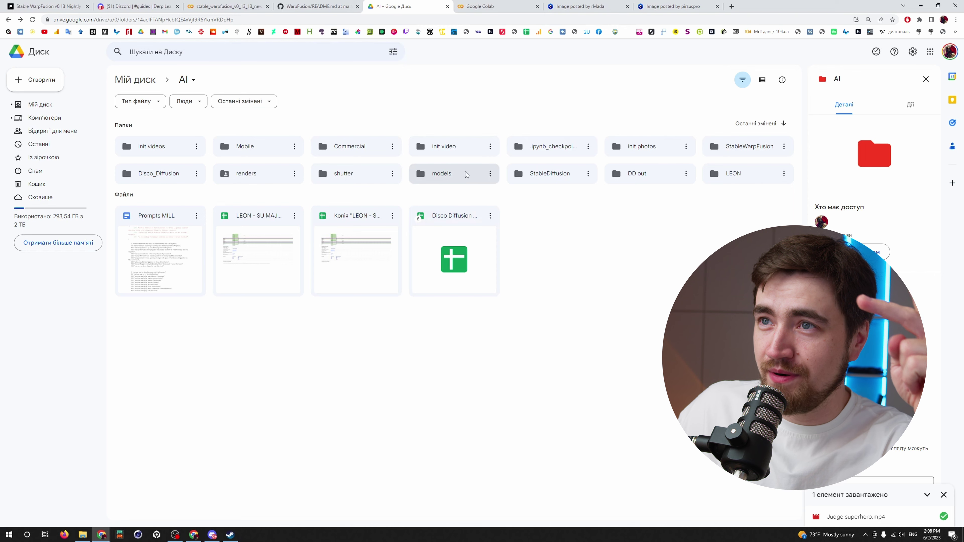
left_click(418, 182)
left_click(414, 155)
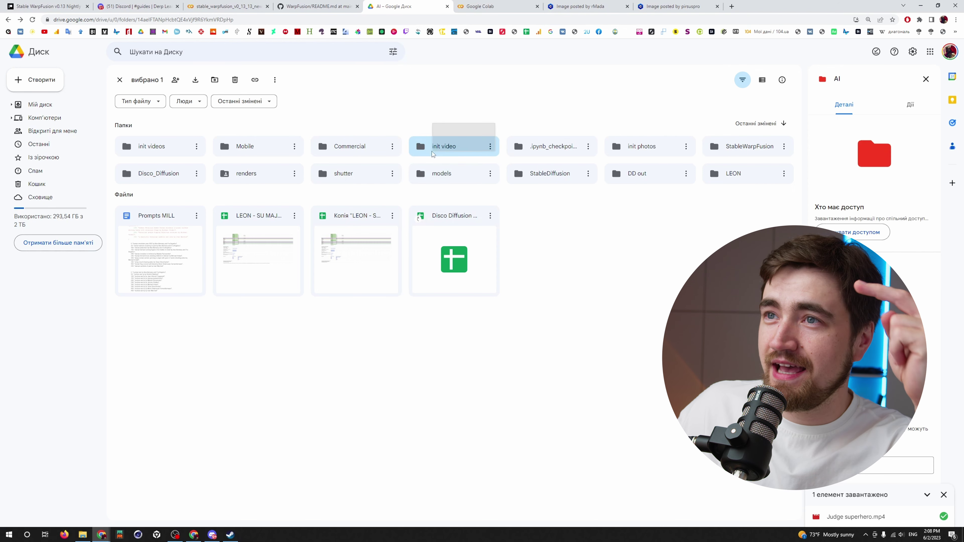
left_click(538, 197)
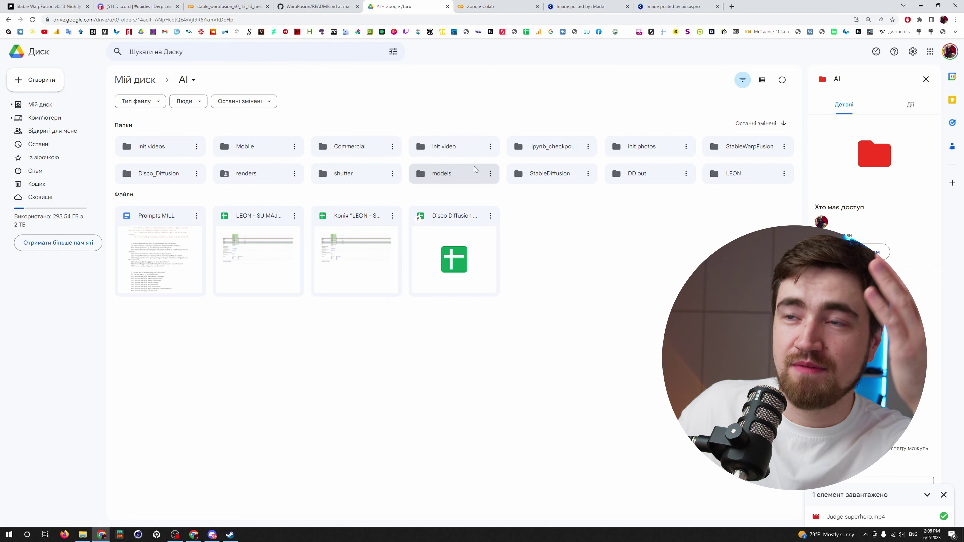
left_click_drag(406, 124, 507, 190)
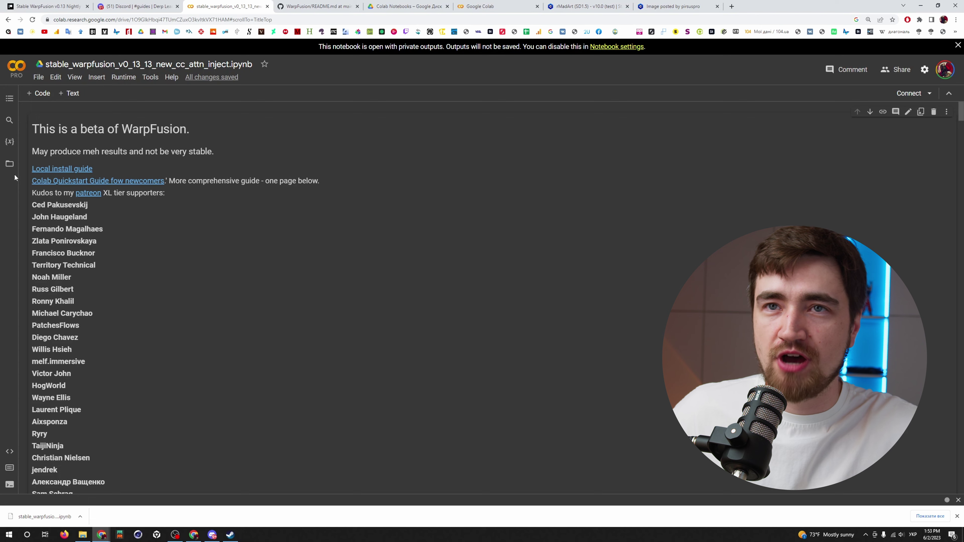
Mount Google Drive at /content/drive with the drive.mount cell and refresh the files list.
left_click(9, 165)
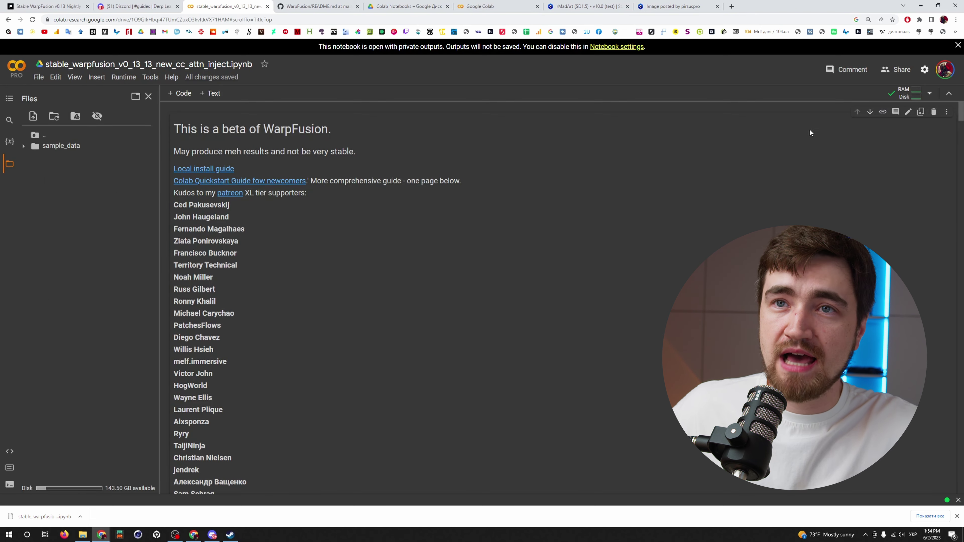
left_click(76, 117)
left_click(192, 464)
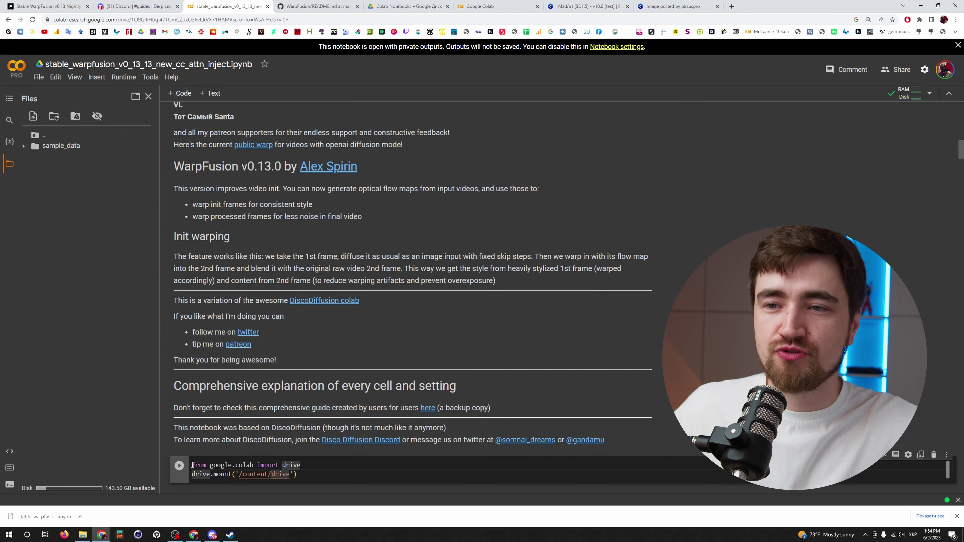
left_click(180, 470)
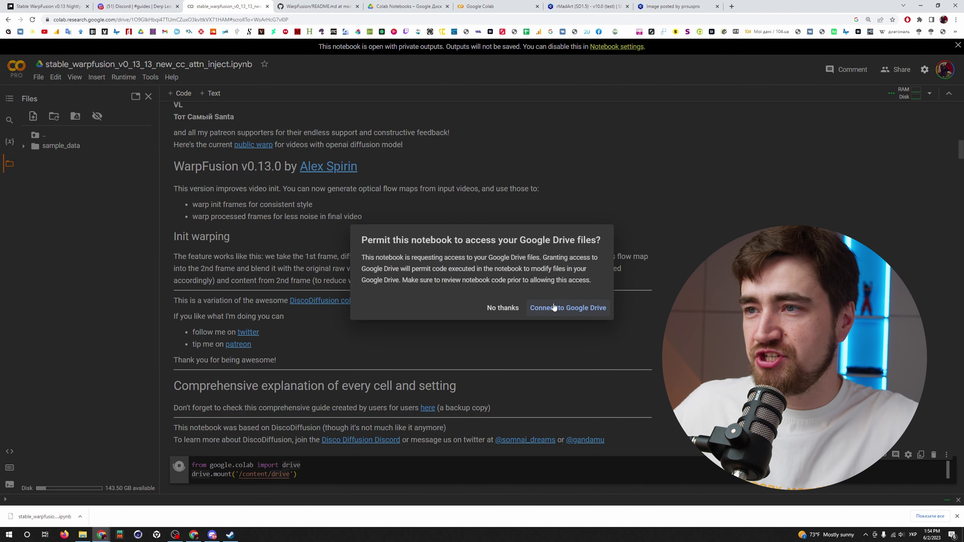
left_click(554, 307)
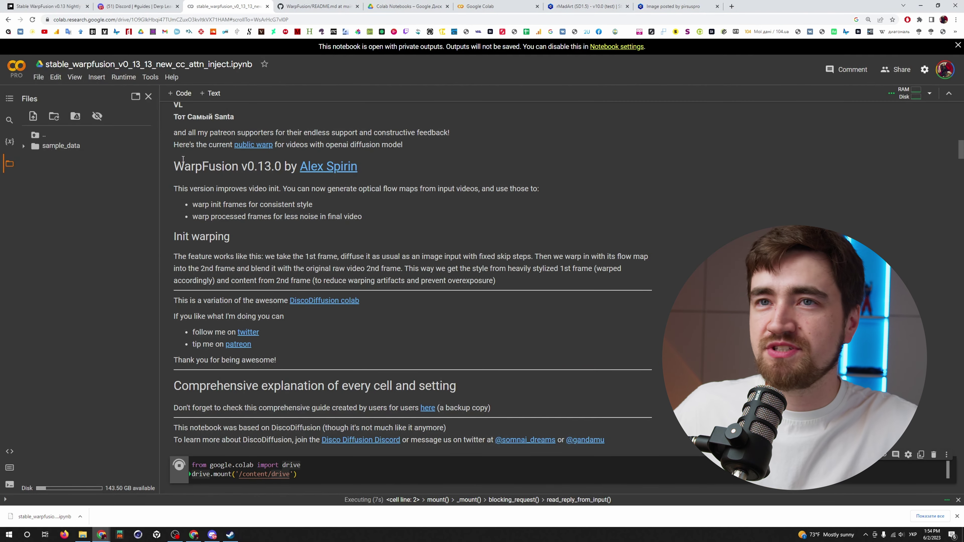
left_click(53, 117)
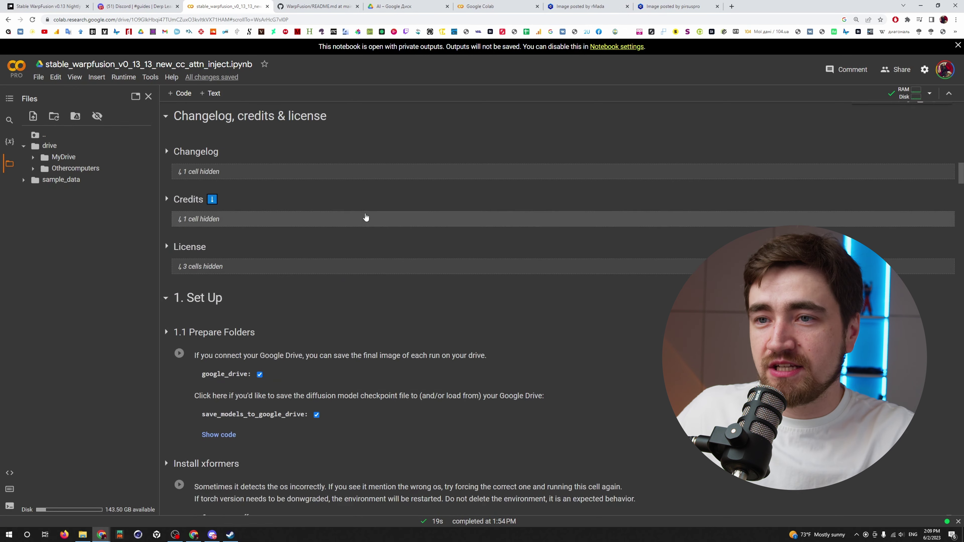
Rename batch_name to 'WoD Judge showcase'.
scroll(368, 216, "down", 20)
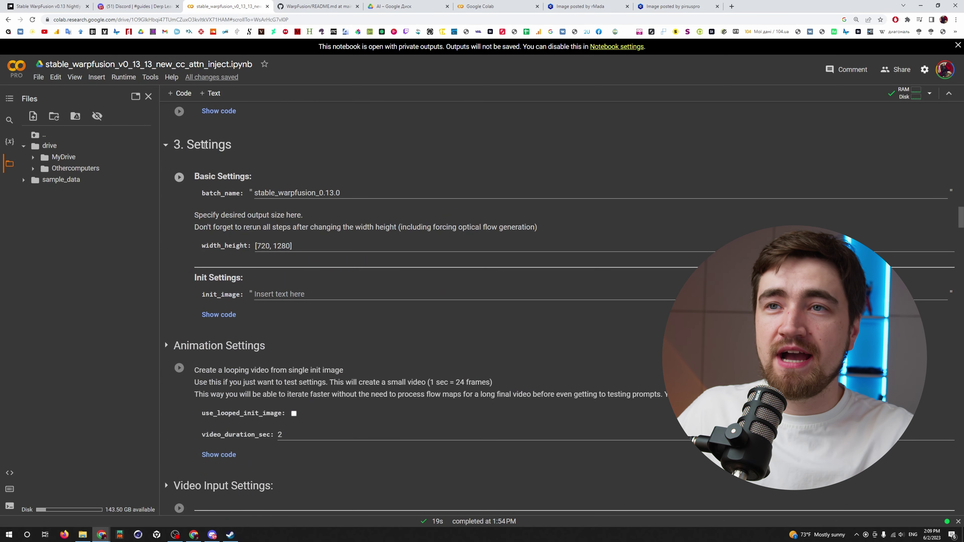
triple_click(299, 193)
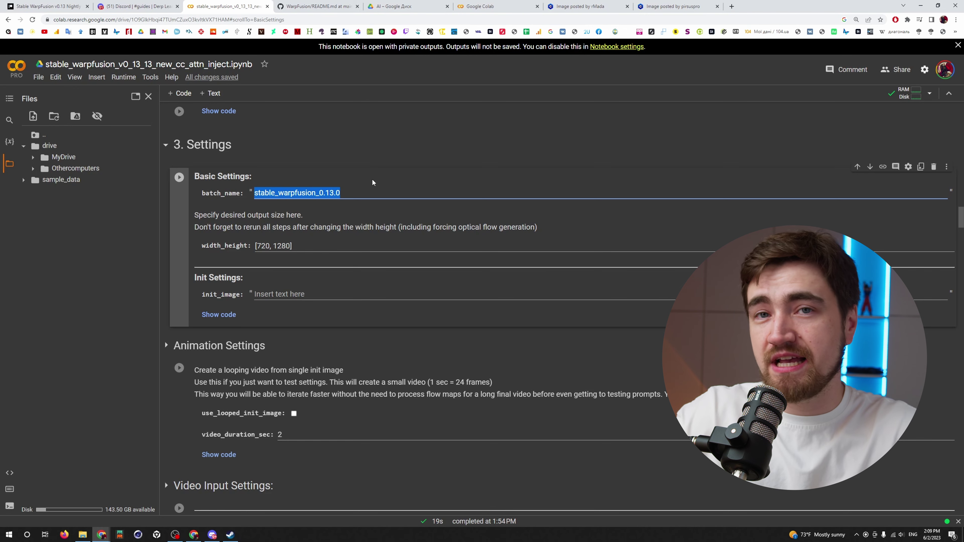
scroll(241, 267, "up", 2)
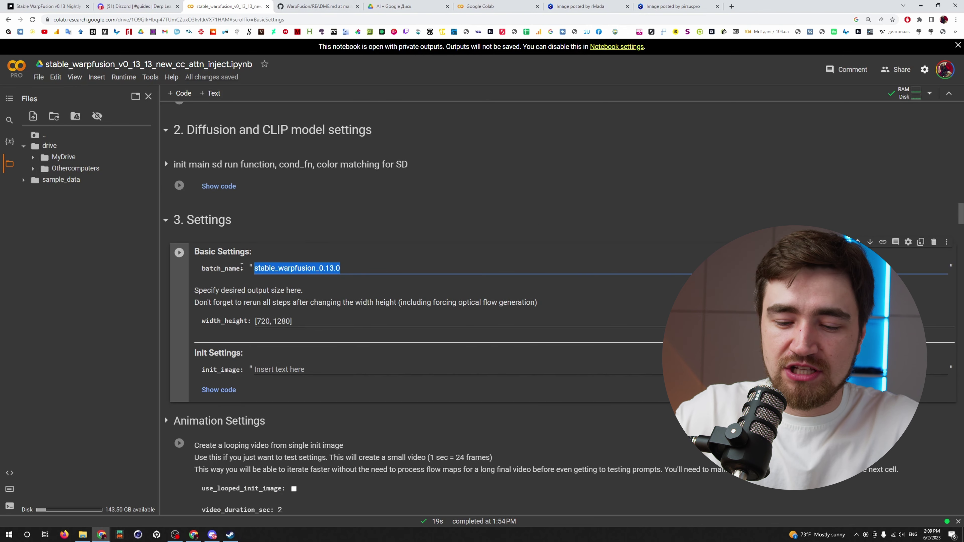
type("WoD Judge showcase")
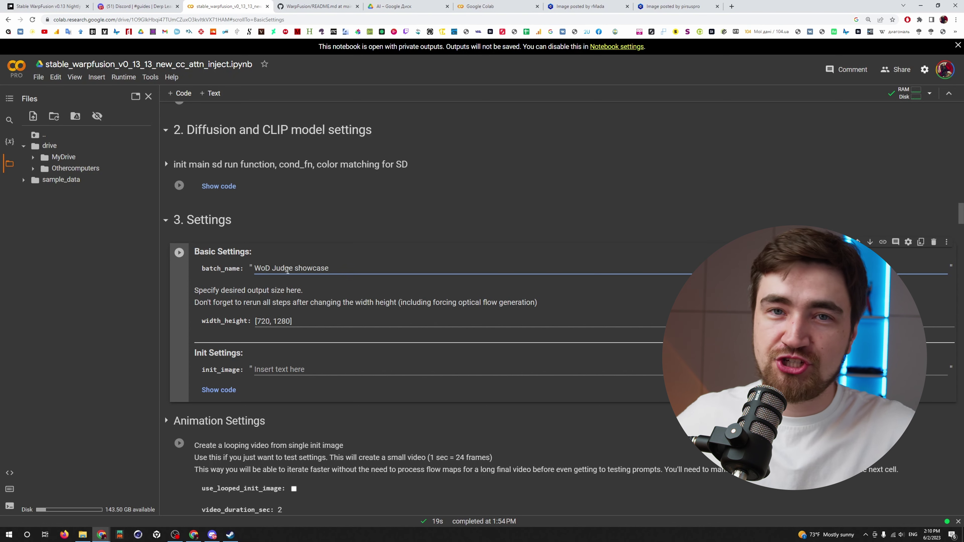
Replace width_height with [704, 1280], then correct its width value.
left_click(306, 320)
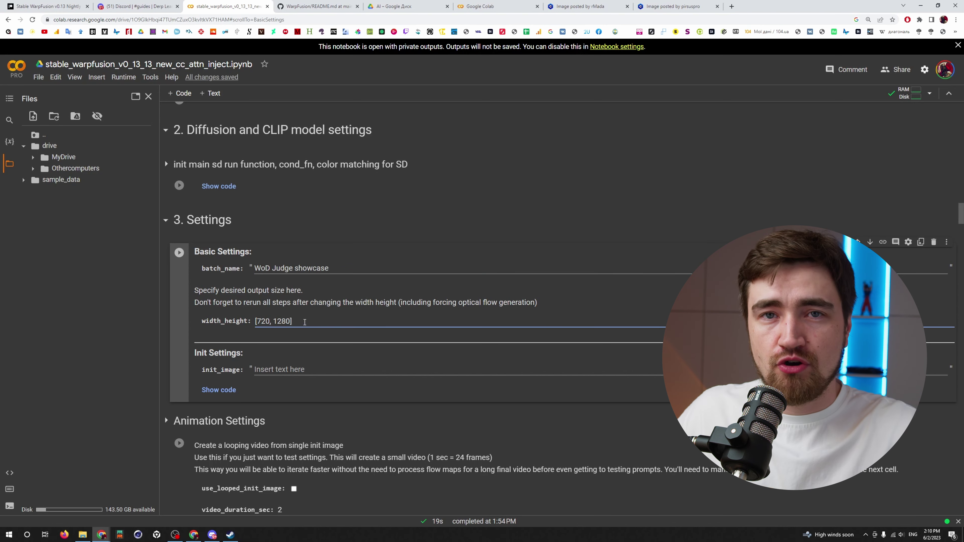
triple_click(264, 322)
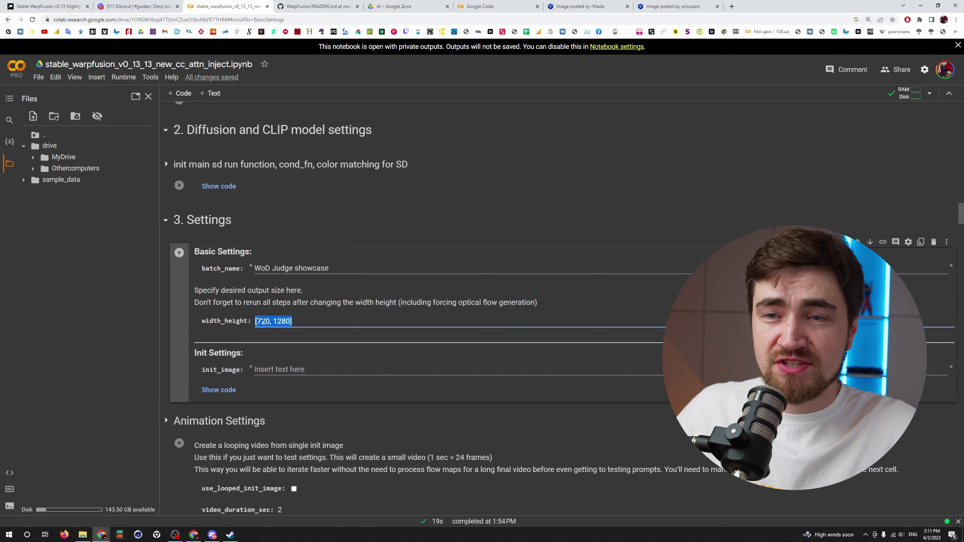
type("[704, 1280]")
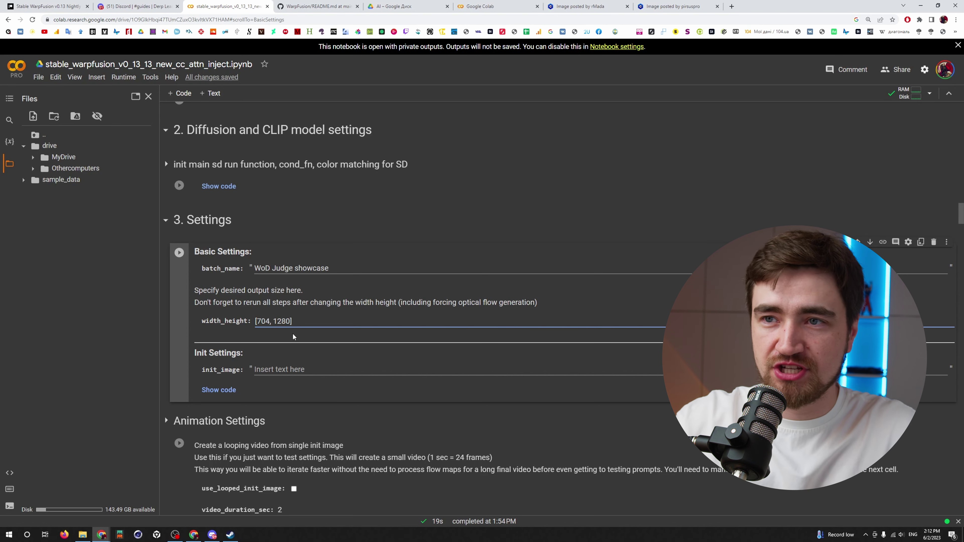
key("BackSpace")
key("BackSpace")
key("BackSpace")
type("576")
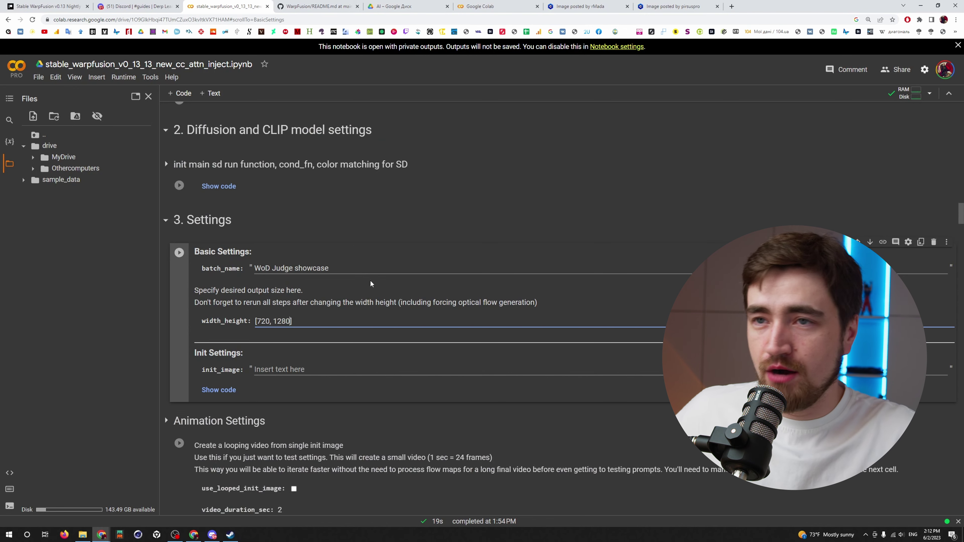
Paste the Judge superhero.mp4 path from Drive's AI init video folder into video_init_path.
scroll(371, 283, "down", 6)
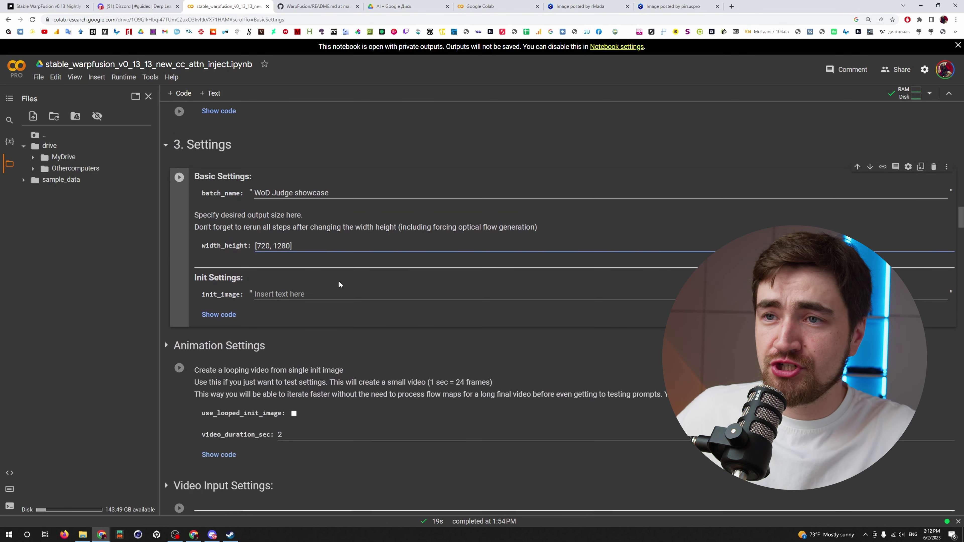
scroll(371, 302, "down", 2)
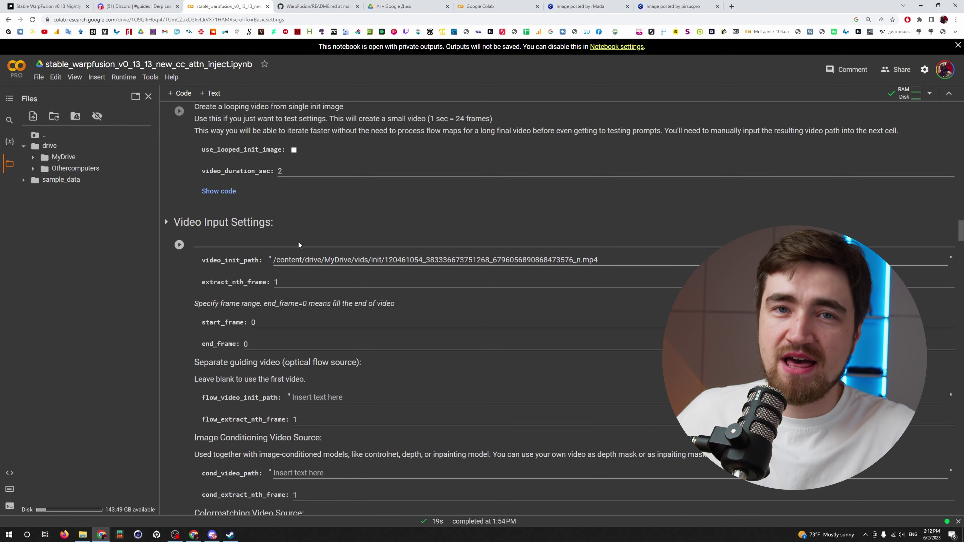
left_click(44, 158)
left_click(57, 168)
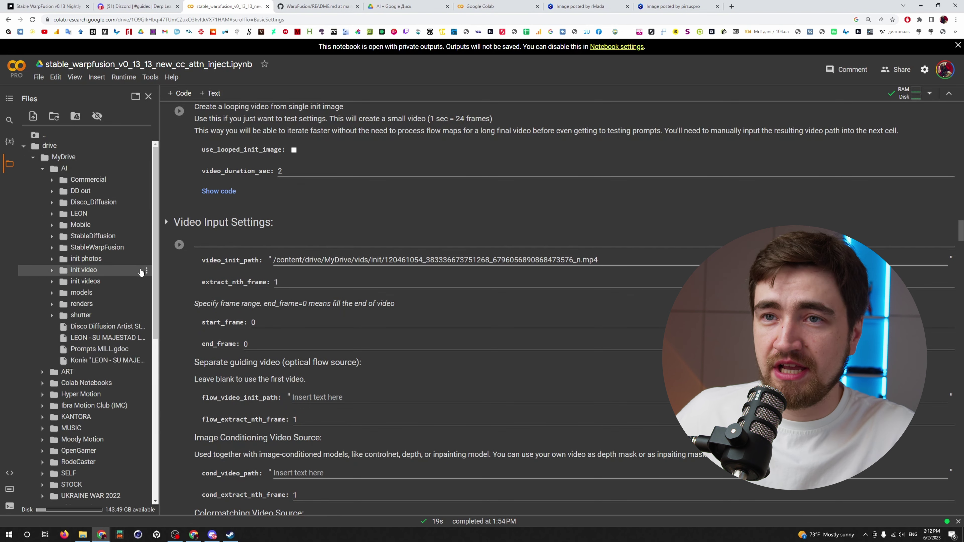
left_click(52, 271)
left_click(61, 281)
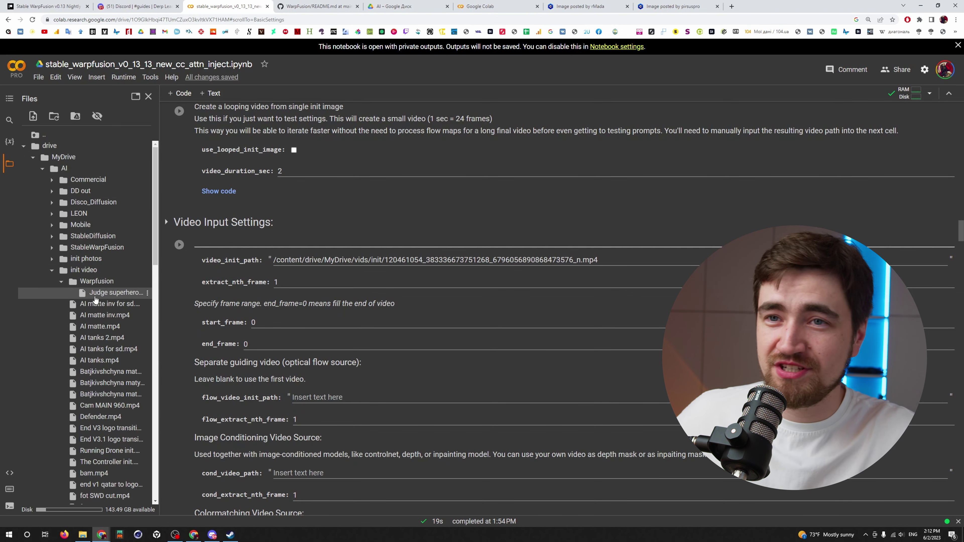
left_click(147, 294)
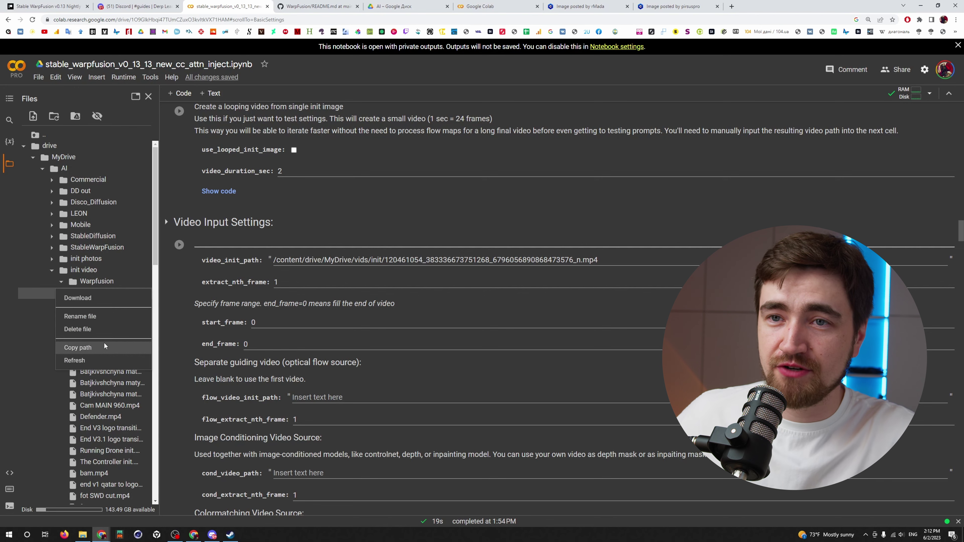
left_click(78, 348)
triple_click(621, 261)
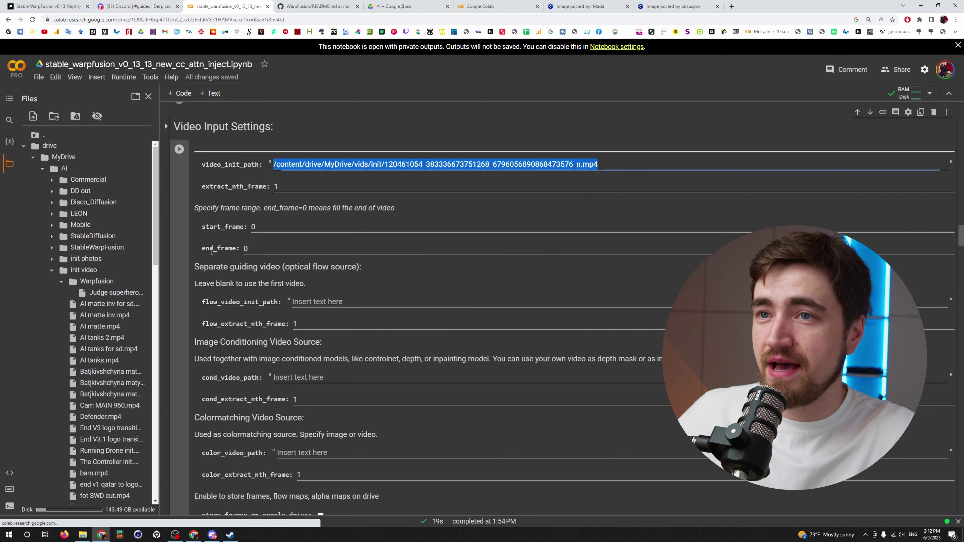
key("ctrl+v")
Paste the dungeonsNWaifus checkpoint path from the models folder into model_path.
scroll(416, 344, "down", 2)
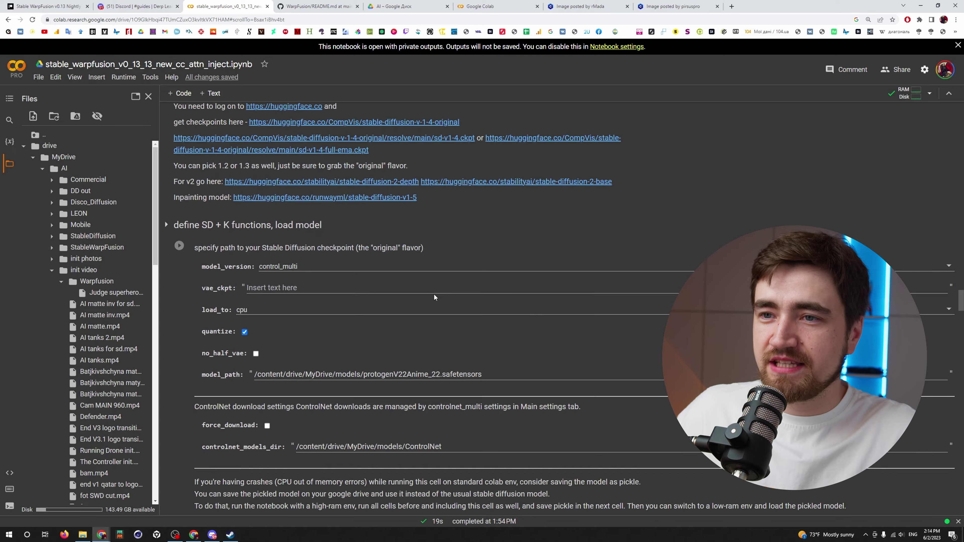
scroll(434, 293, "down", 3)
scroll(358, 300, "up", 5)
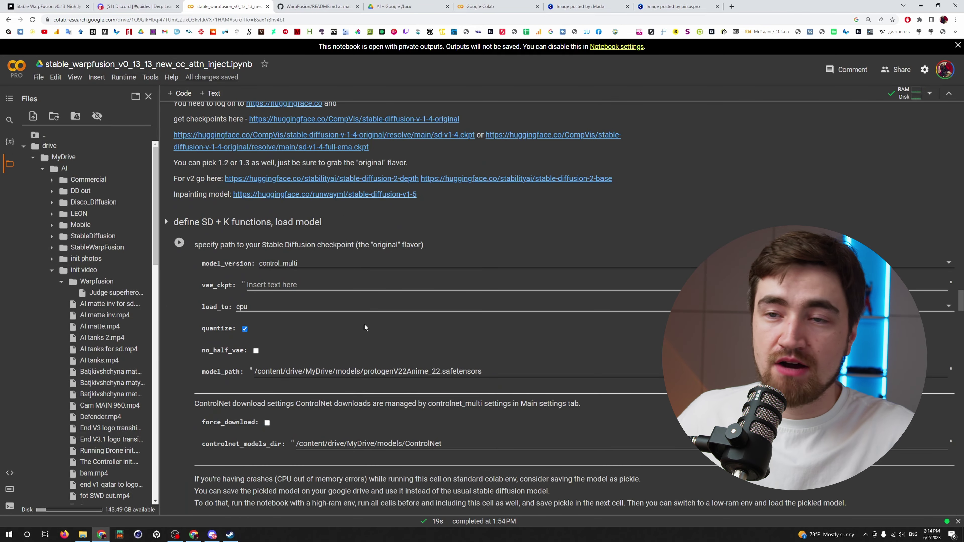
left_click(52, 270)
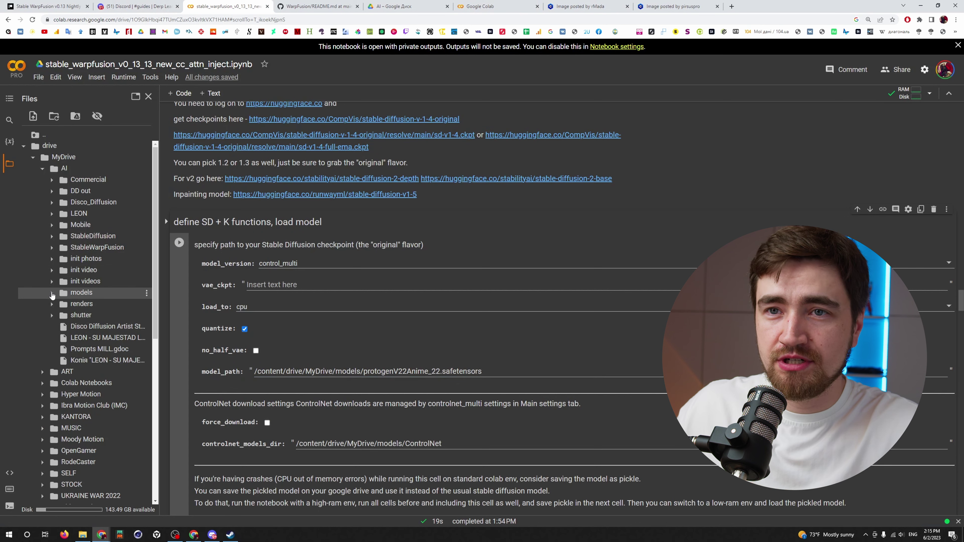
left_click(52, 296)
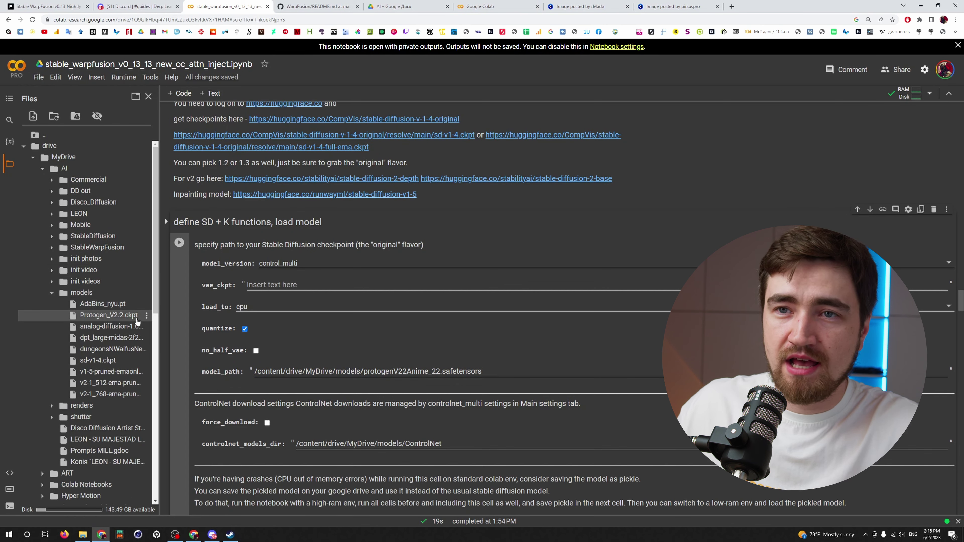
left_click(147, 315)
left_click(83, 370)
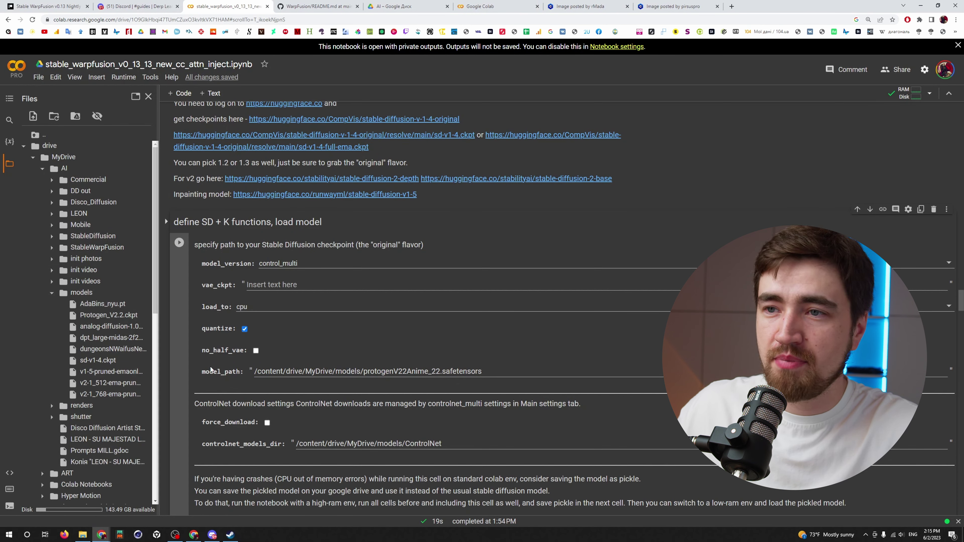
left_click_drag(490, 373, 253, 374)
key("ctrl+v")
left_click_drag(158, 336, 302, 335)
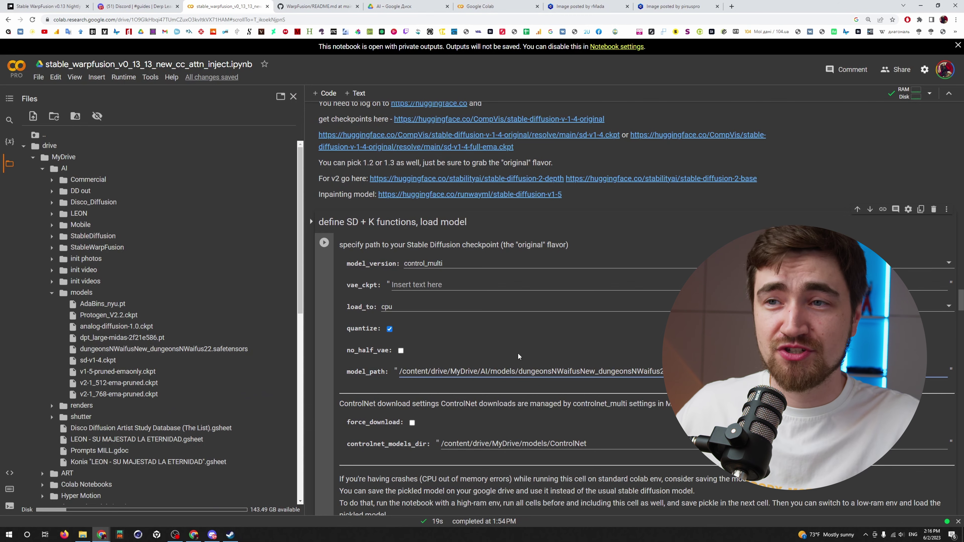
left_click_drag(303, 332, 273, 332)
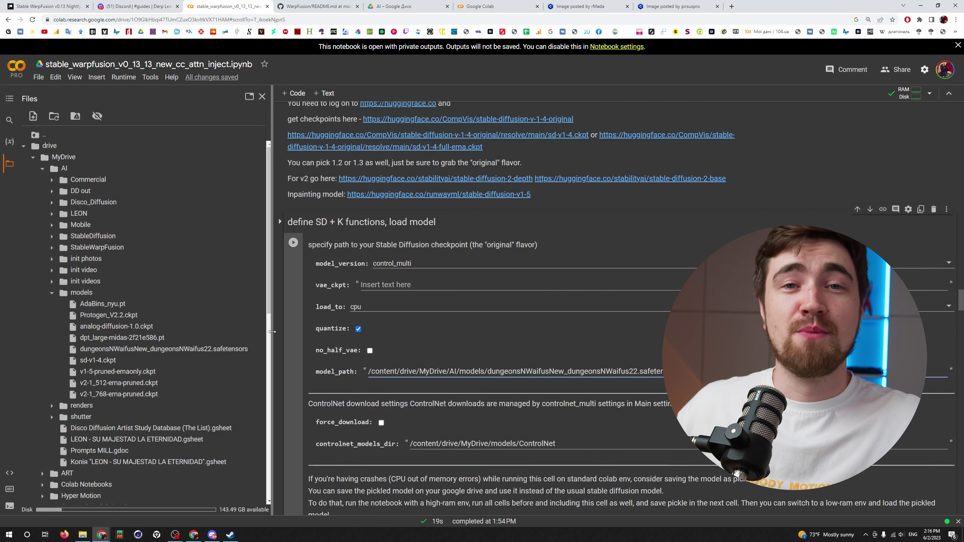
scroll(464, 327, "down", 15)
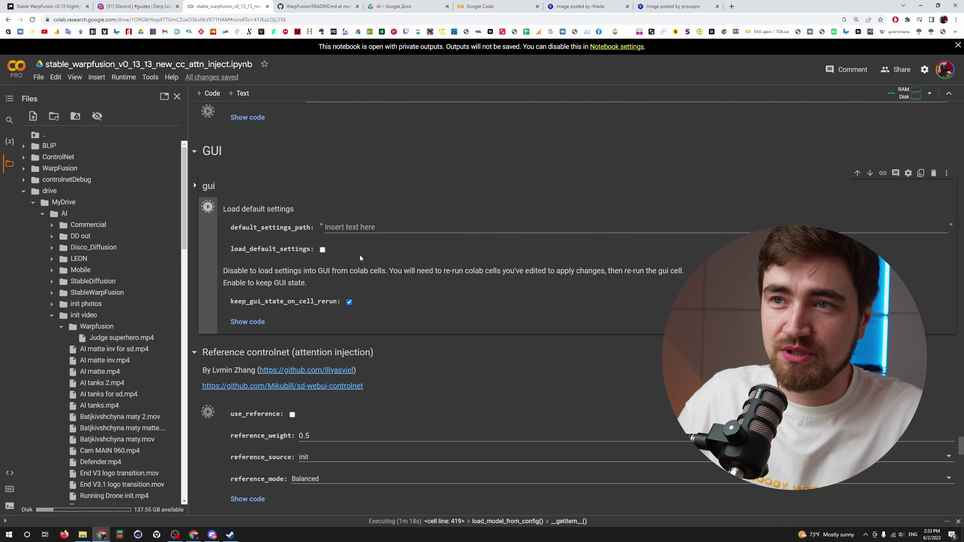
scroll(280, 221, "up", 7)
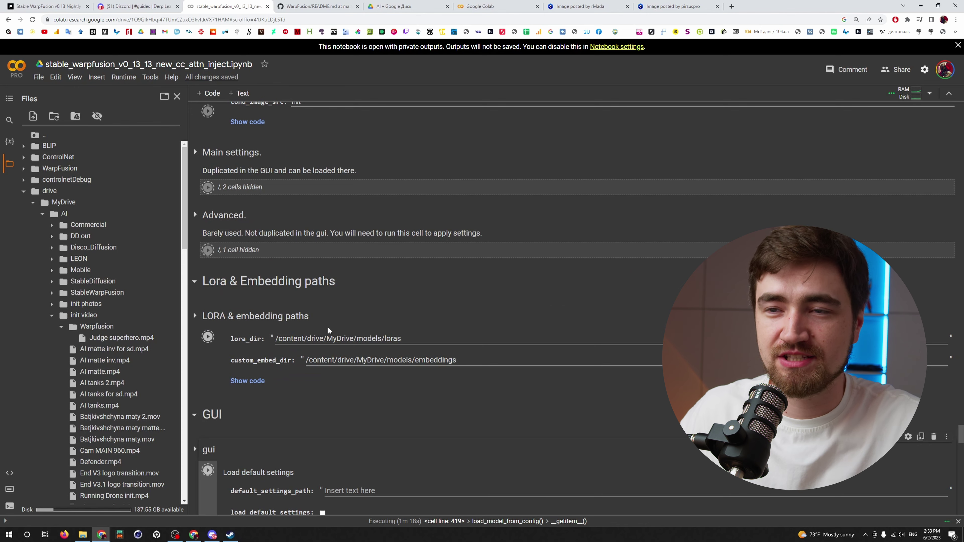
scroll(363, 356, "down", 3)
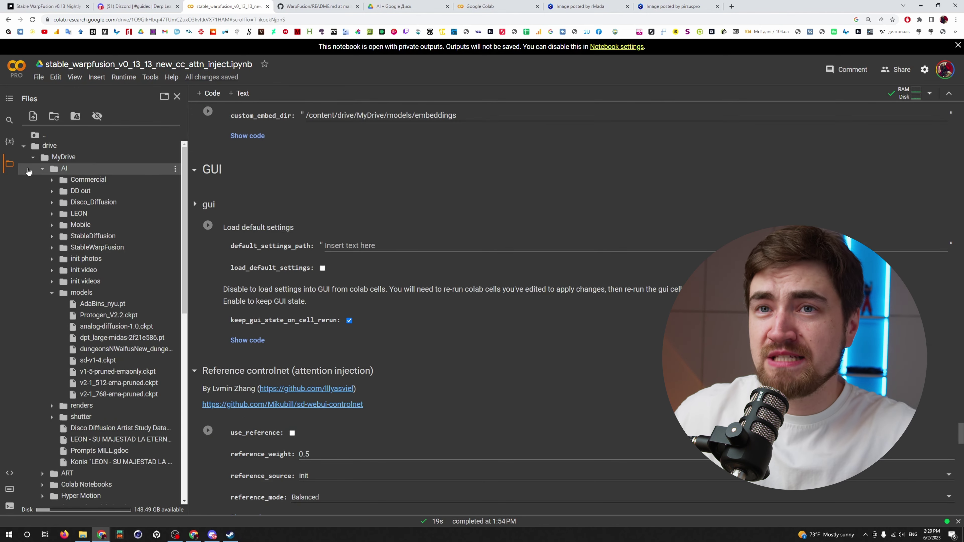
left_click(43, 169)
left_click(33, 157)
left_click(23, 146)
left_click(124, 77)
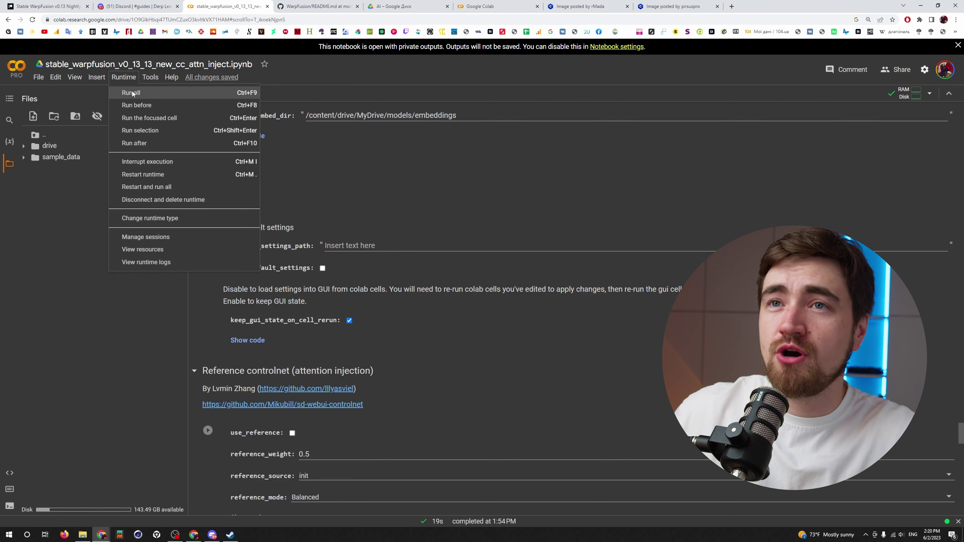
left_click(131, 92)
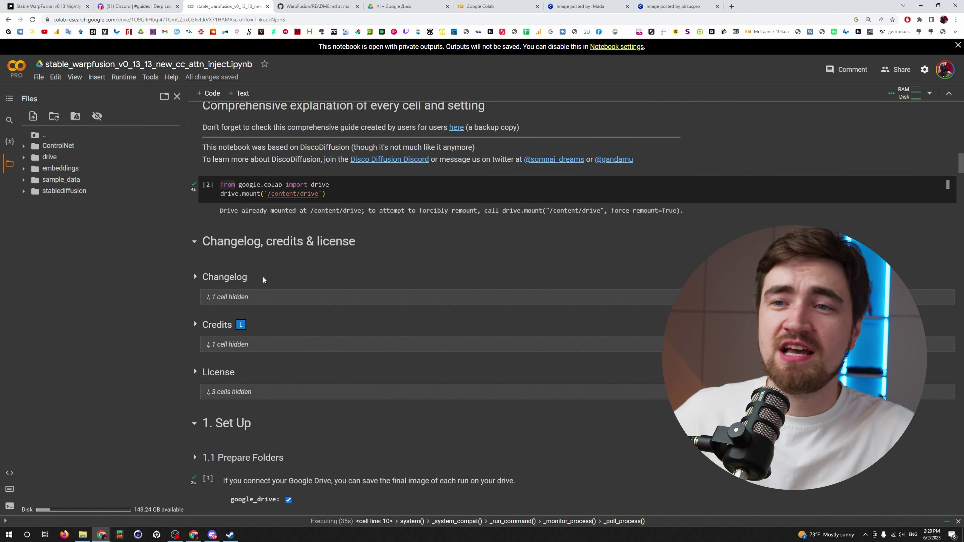
scroll(263, 276, "down", 5)
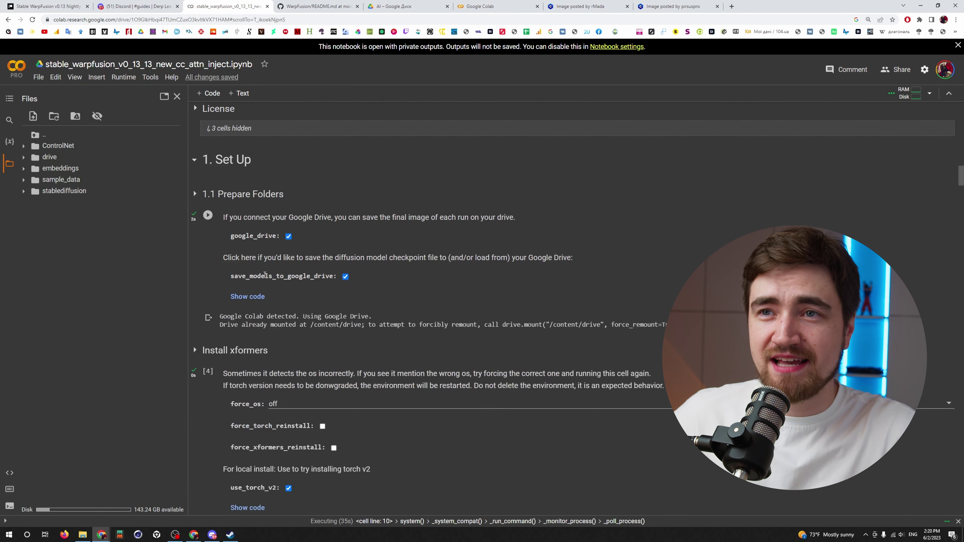
scroll(203, 296, "down", 4)
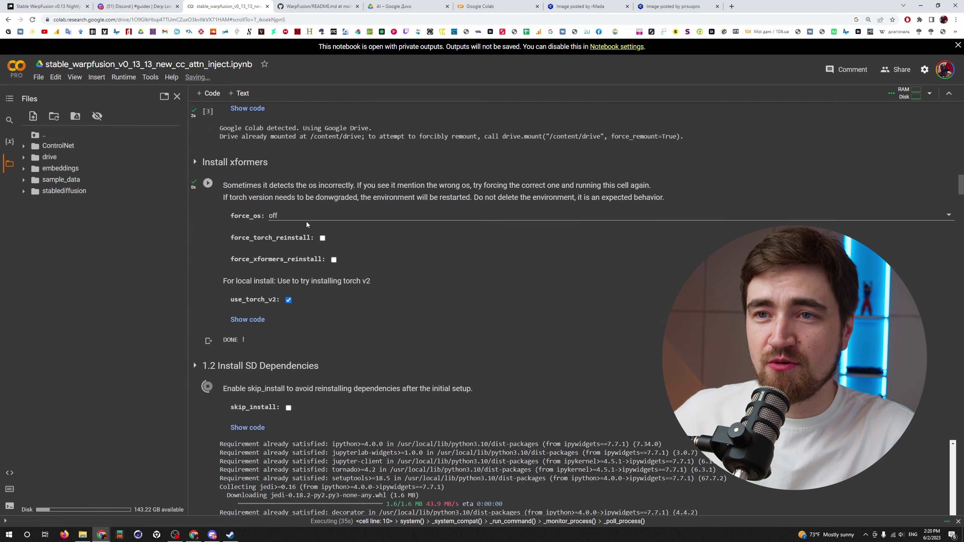
scroll(306, 258, "down", 3)
scroll(201, 389, "down", 8)
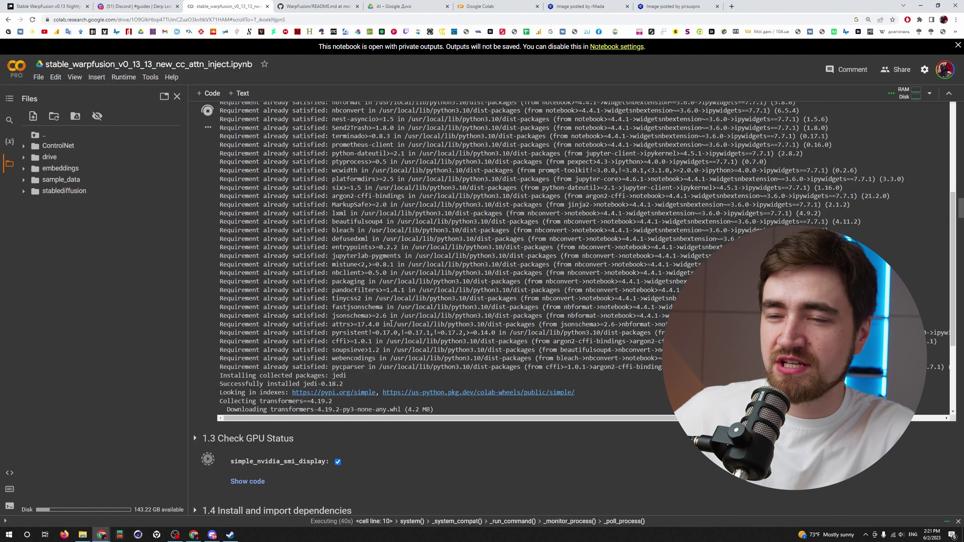
scroll(199, 356, "up", 5)
scroll(367, 337, "down", 3)
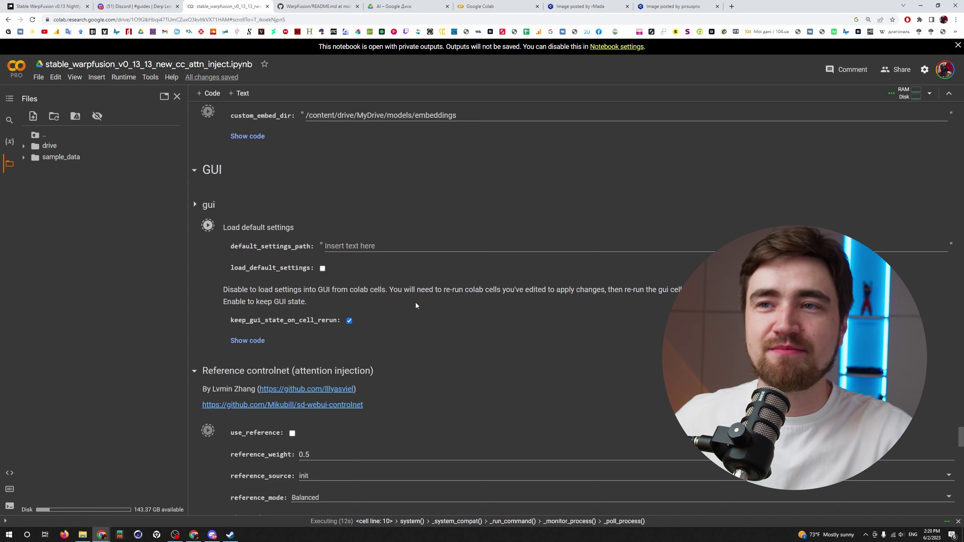
scroll(418, 303, "up", 6)
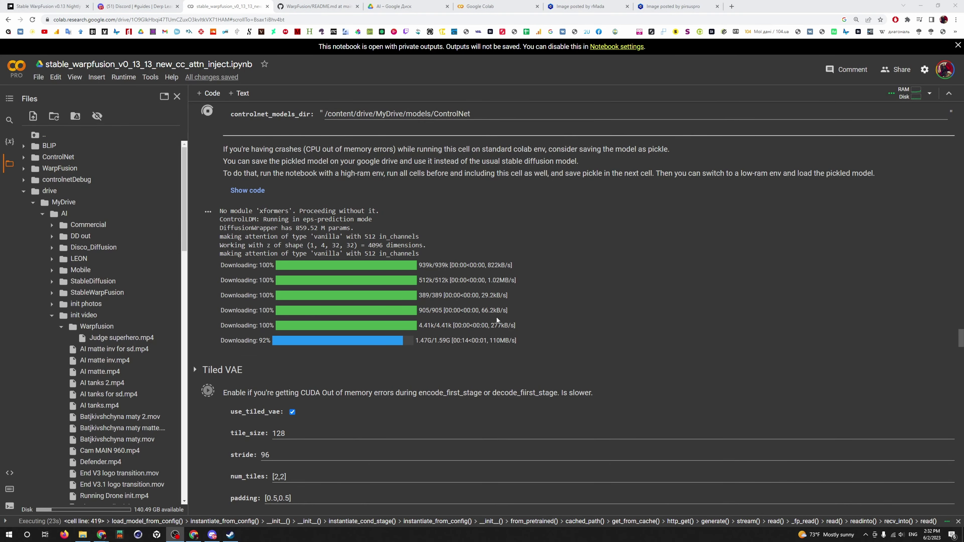
scroll(497, 316, "down", 2)
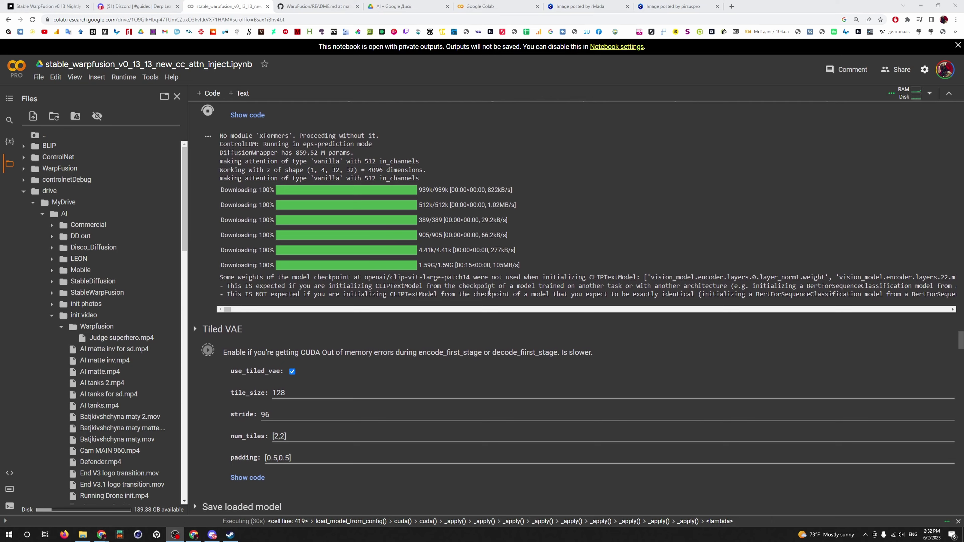
scroll(490, 330, "down", 4)
scroll(490, 330, "up", 7)
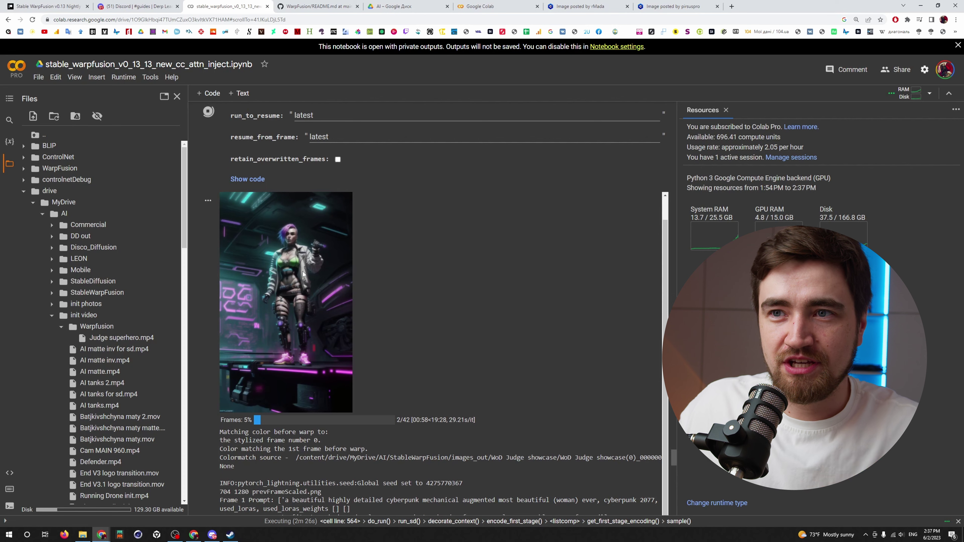
scroll(326, 299, "down", 3)
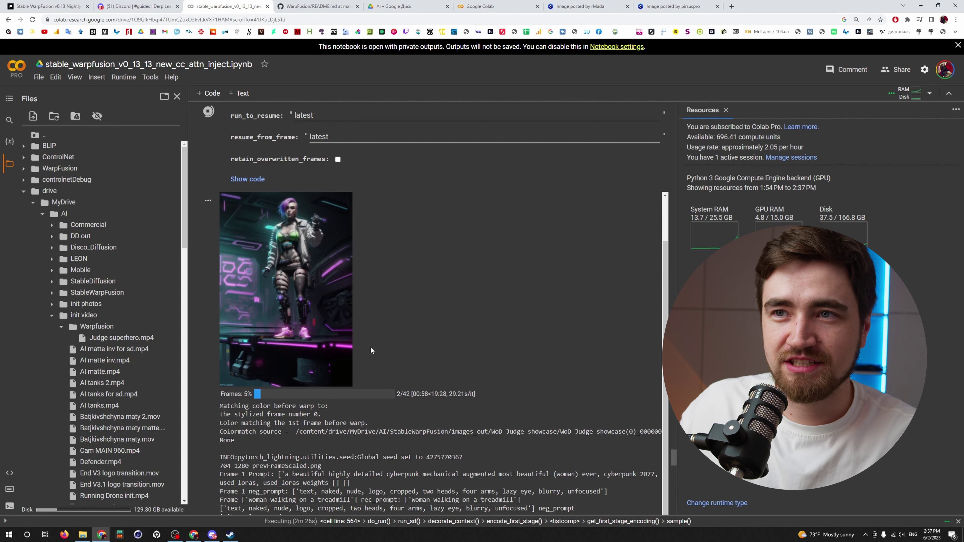
scroll(431, 331, "up", 2)
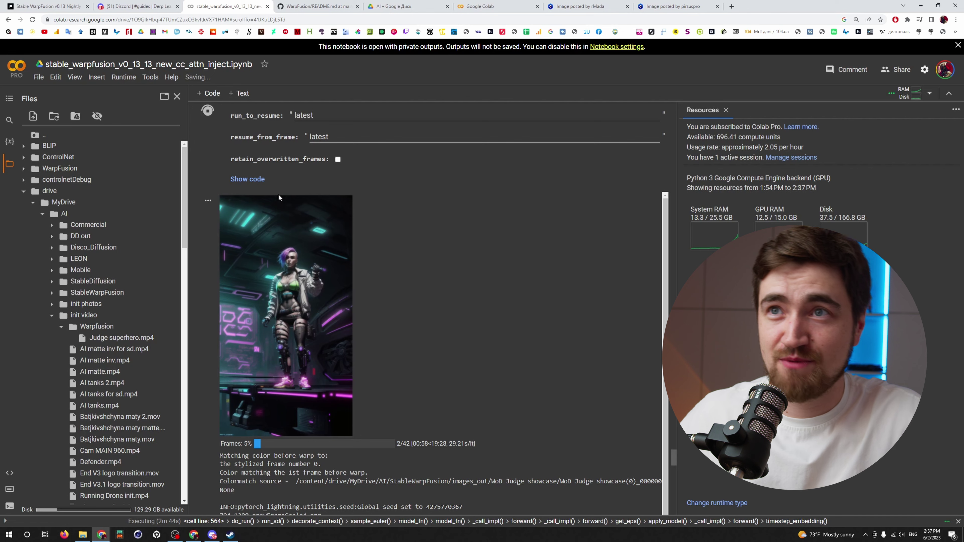
scroll(414, 334, "up", 2)
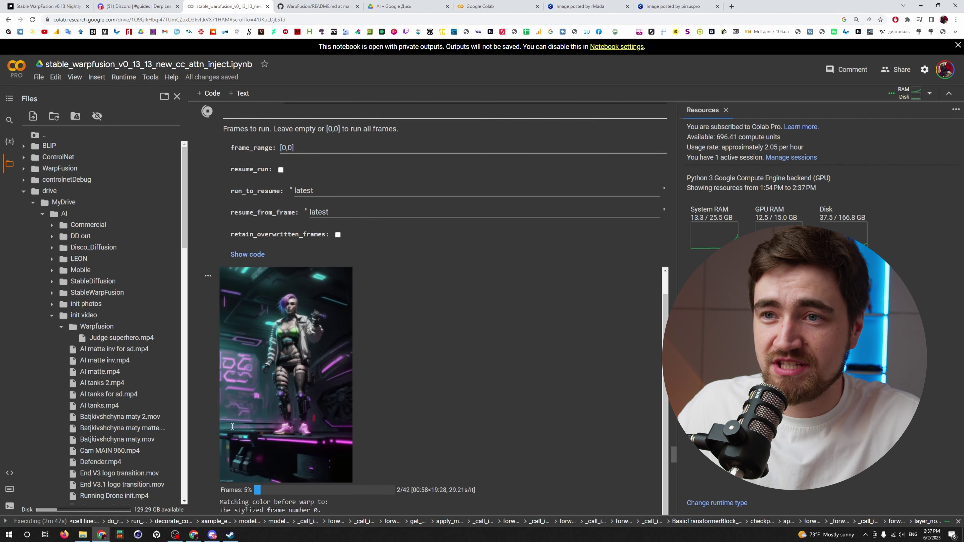
scroll(193, 405, "down", 3)
scroll(193, 407, "down", 1)
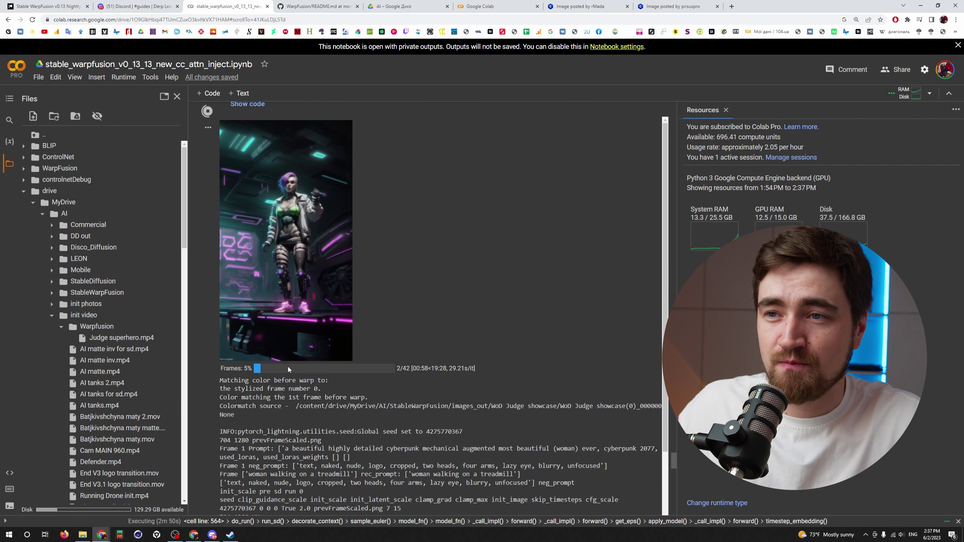
left_click_drag(432, 369, 447, 367)
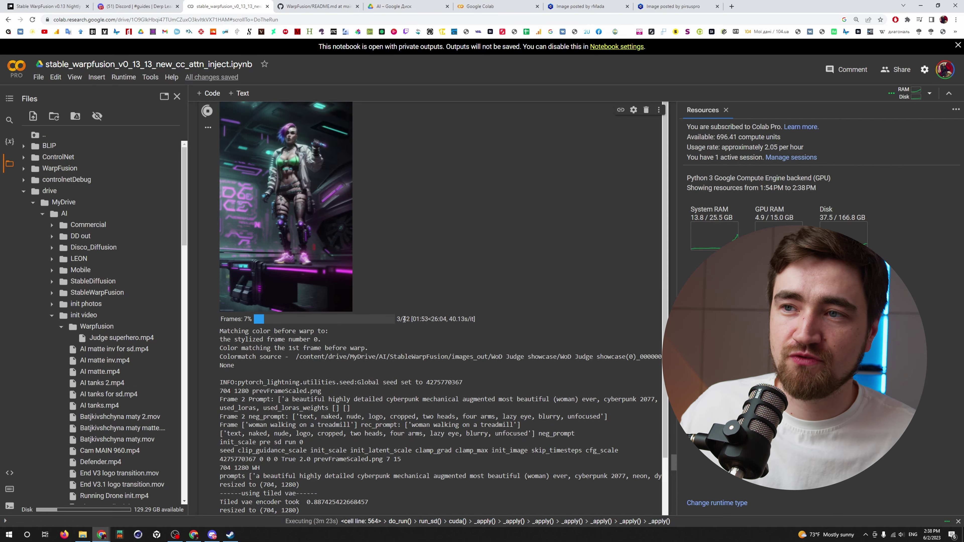
double_click(405, 319)
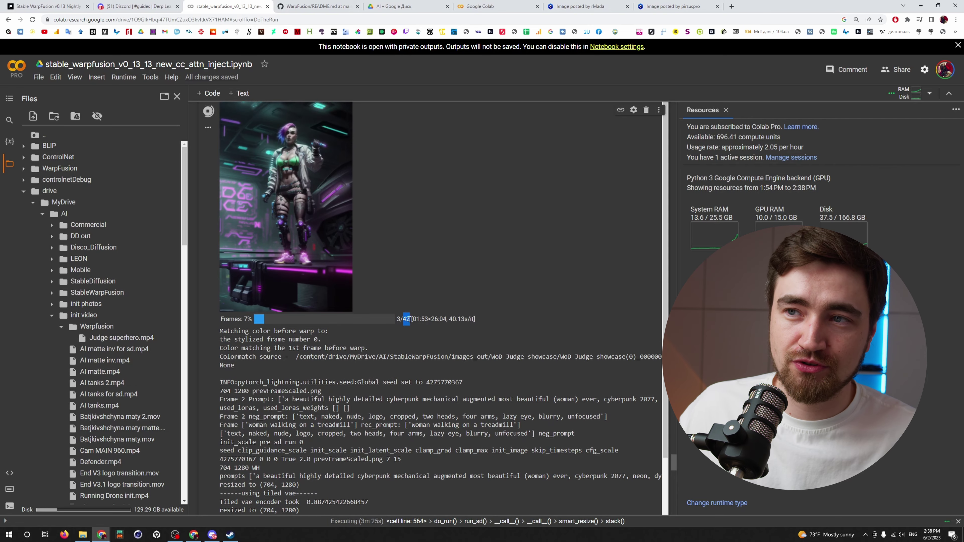
double_click(435, 319)
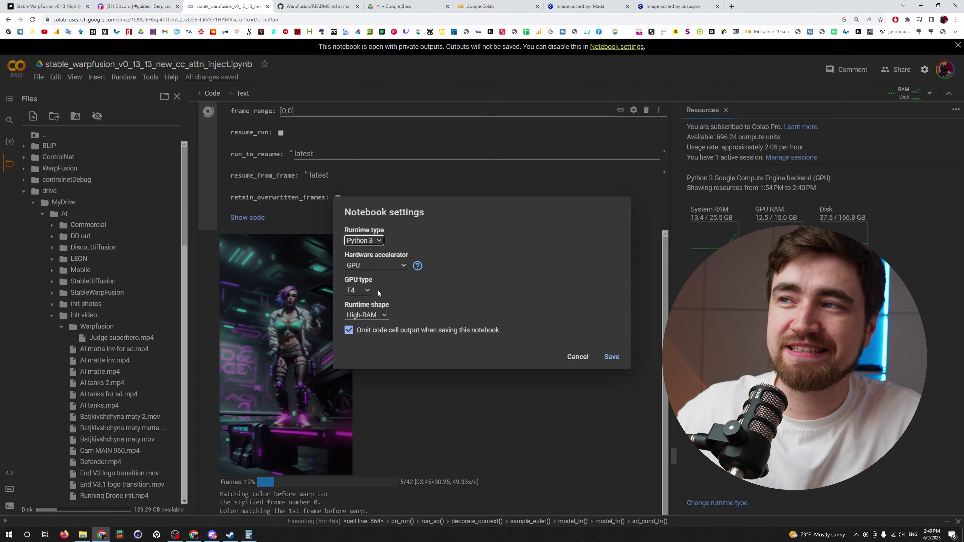
Show the A100, V100 and T4 GPU type options and keep the runtime on T4.
left_click(367, 290)
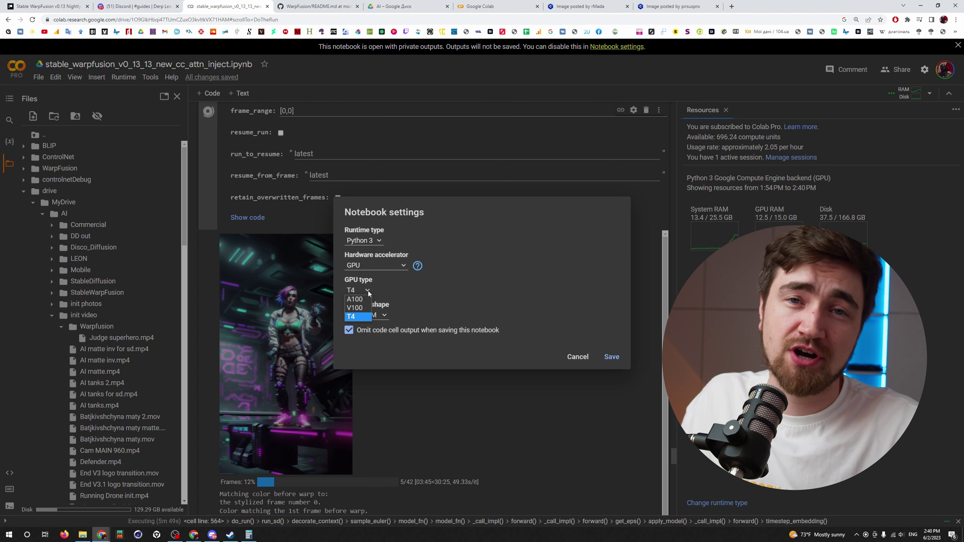
left_click(578, 359)
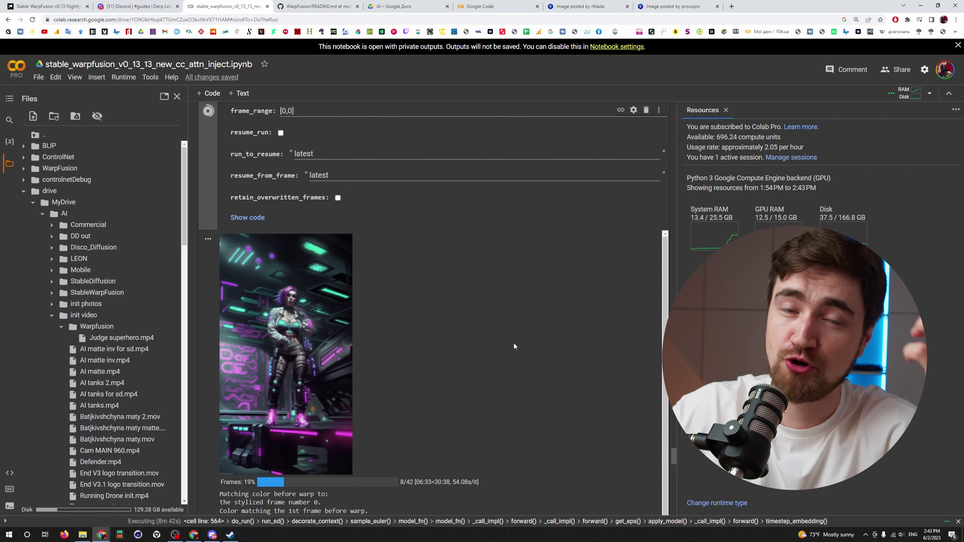
left_click(124, 77)
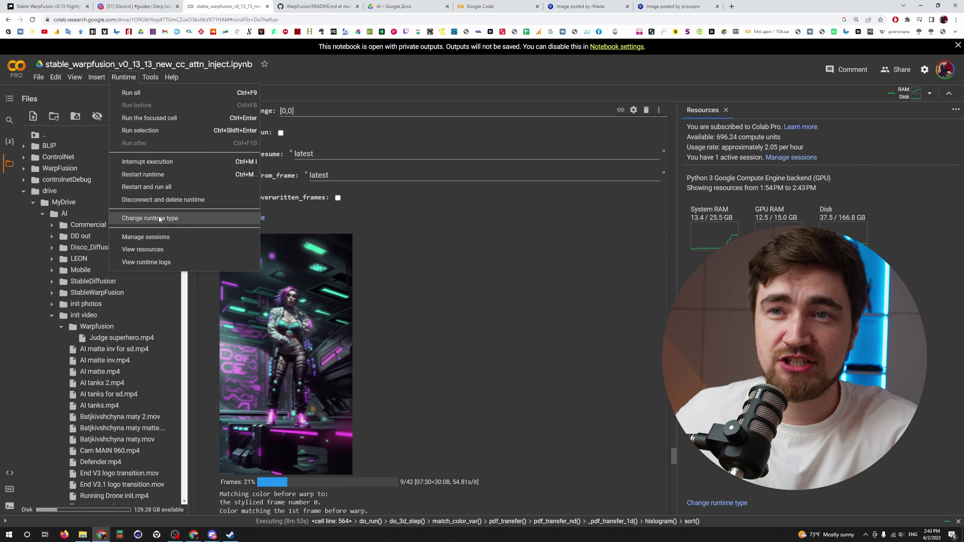
left_click(159, 218)
left_click(359, 290)
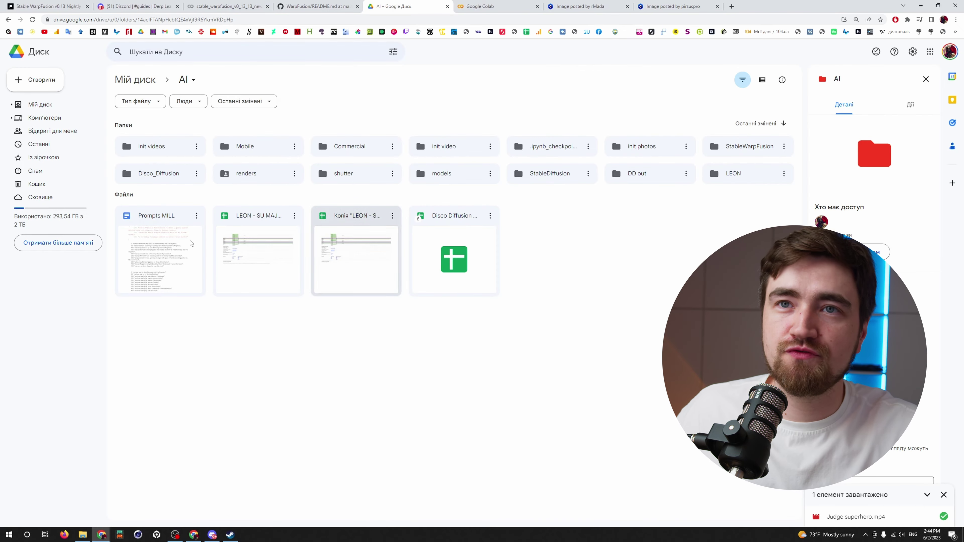
Browse AI > StableWarpFusion > images_out > WoD Judge showcase and preview rendered frames up to 000008.
left_click(40, 107)
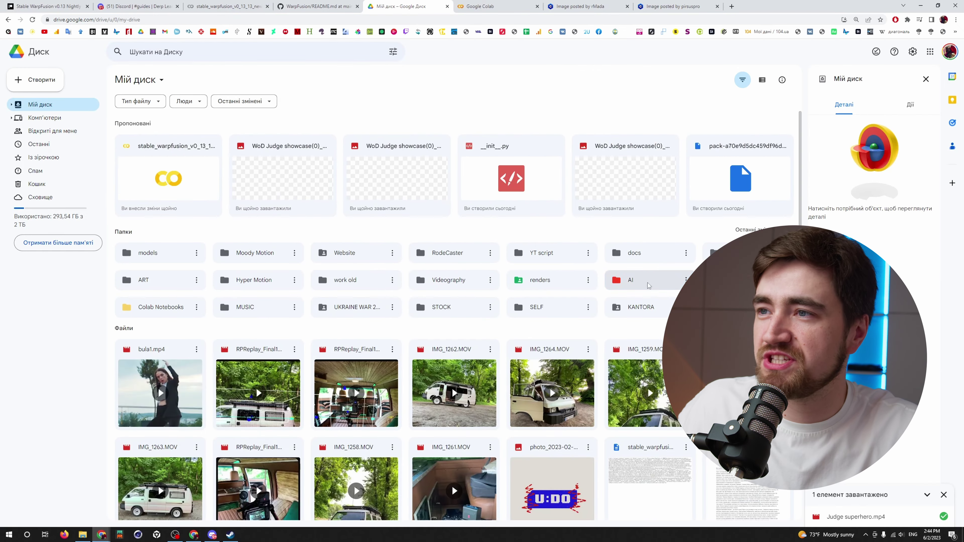
double_click(642, 281)
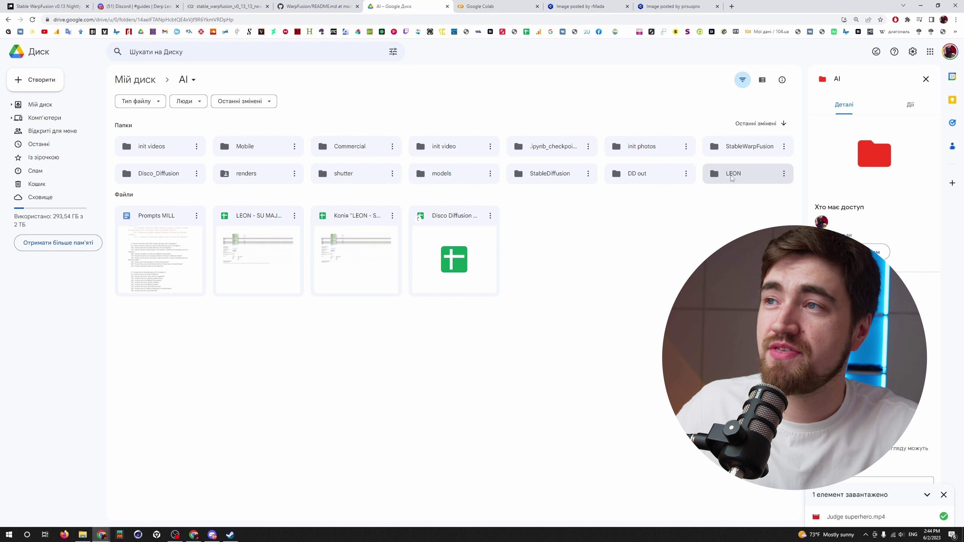
double_click(754, 148)
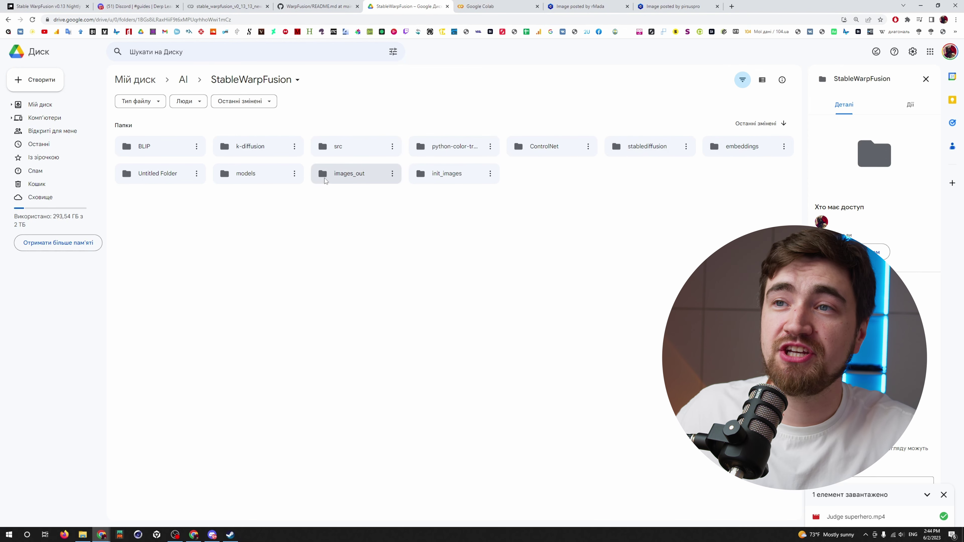
double_click(348, 175)
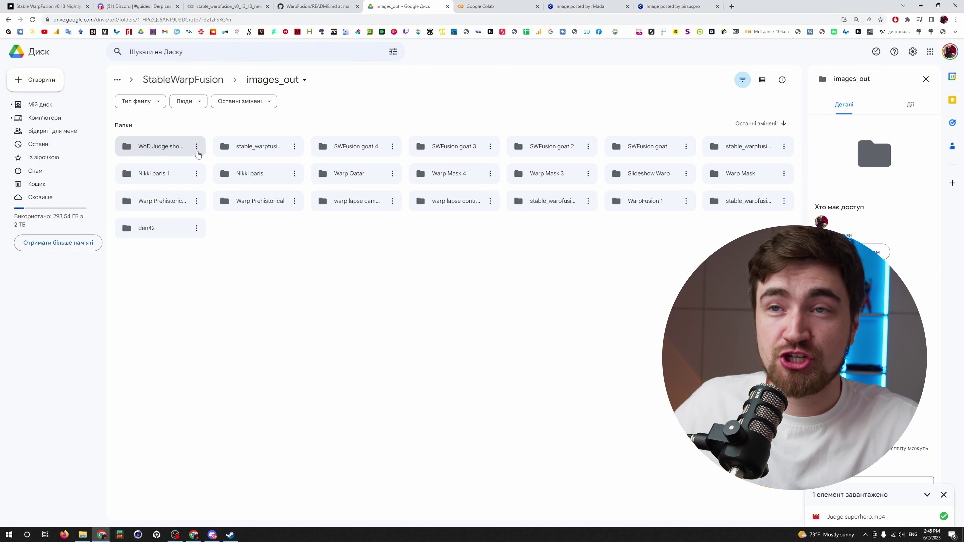
double_click(181, 150)
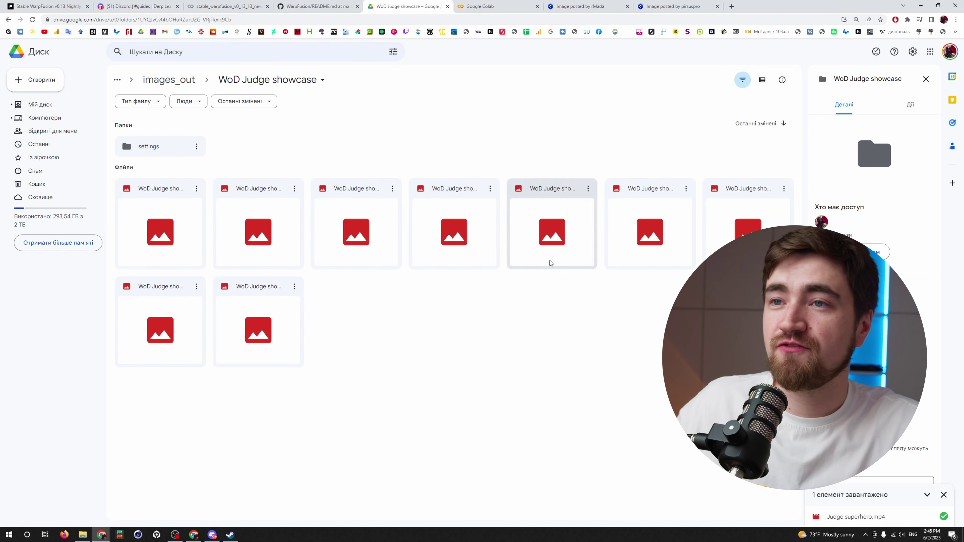
left_click(650, 232)
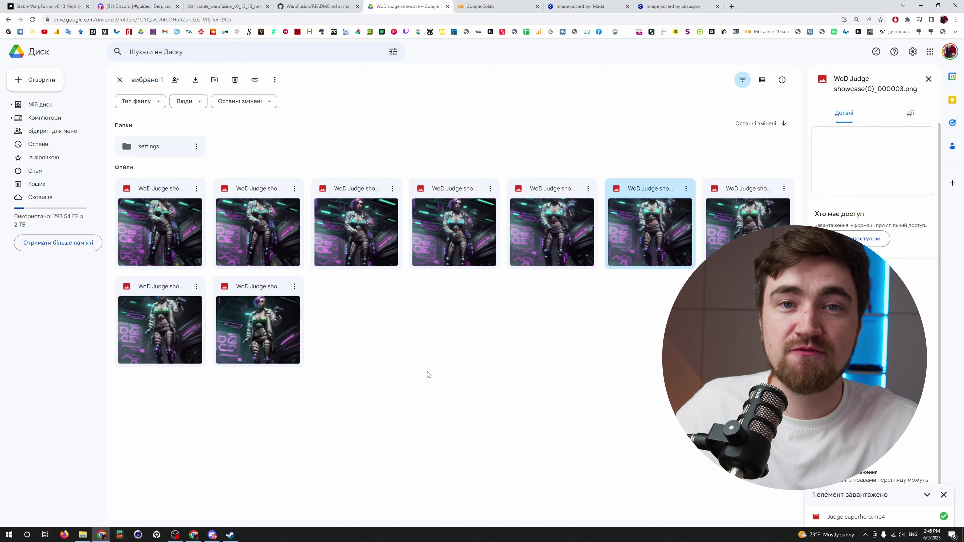
left_click(160, 232)
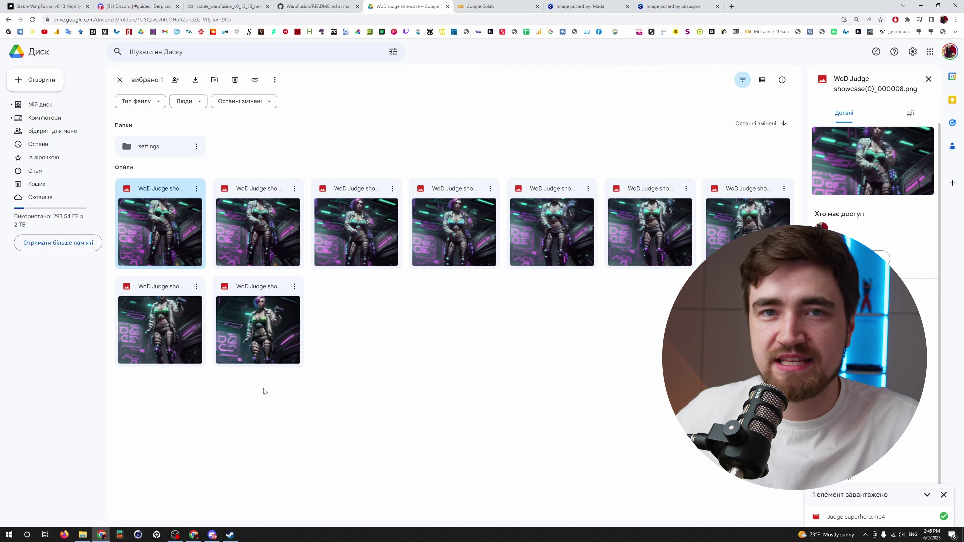
key("ctrl+3")
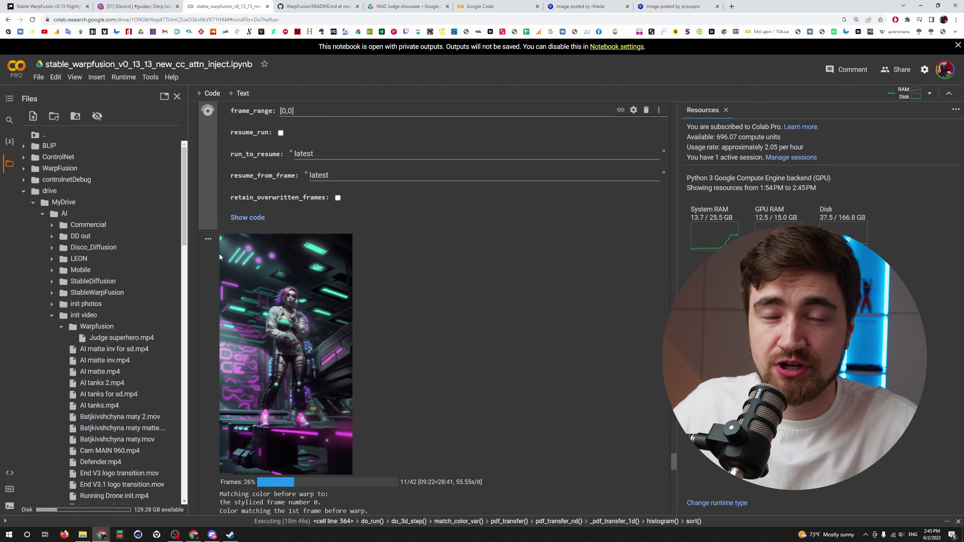
Set the output video frame rate to 24 fps and run the Create video cell.
scroll(228, 266, "down", 15)
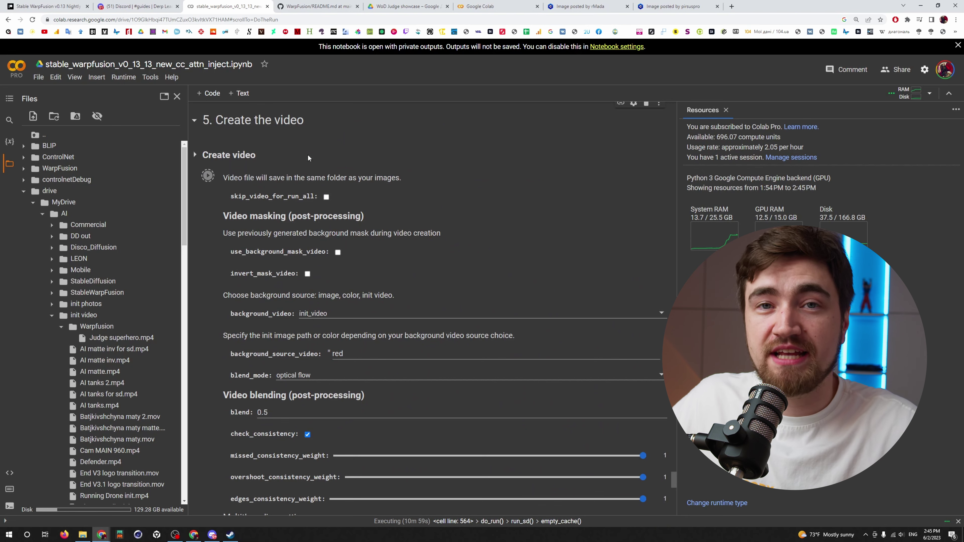
scroll(346, 292, "up", 15)
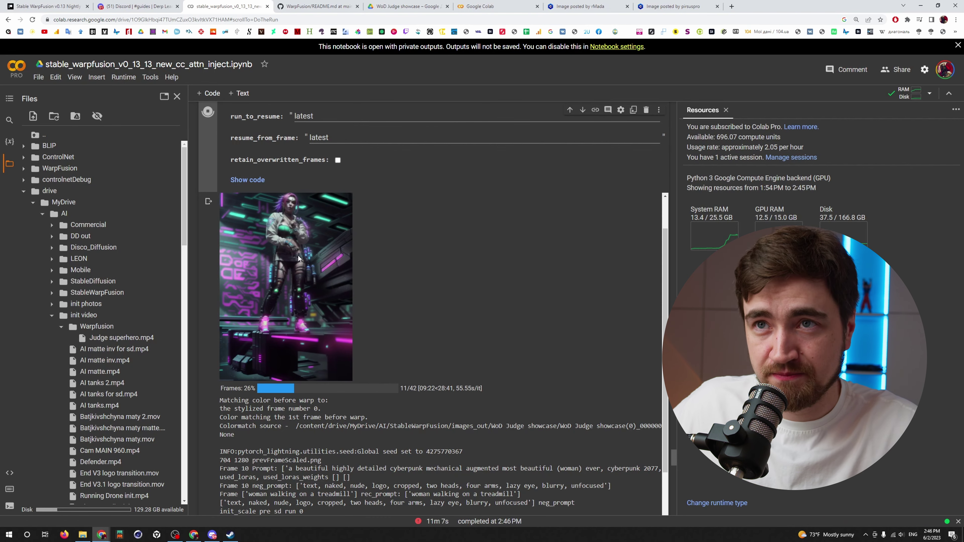
scroll(298, 255, "down", 15)
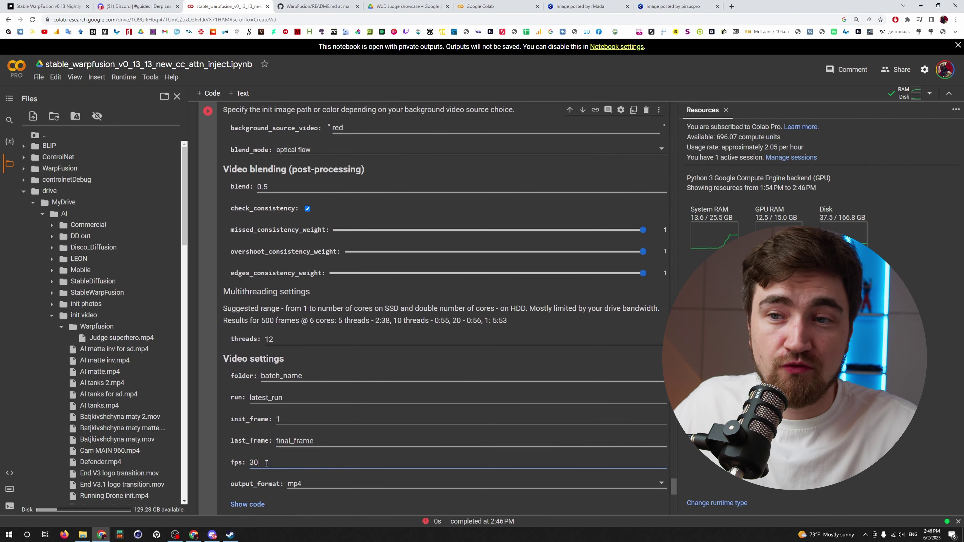
left_click(198, 452)
scroll(227, 282, "up", 7)
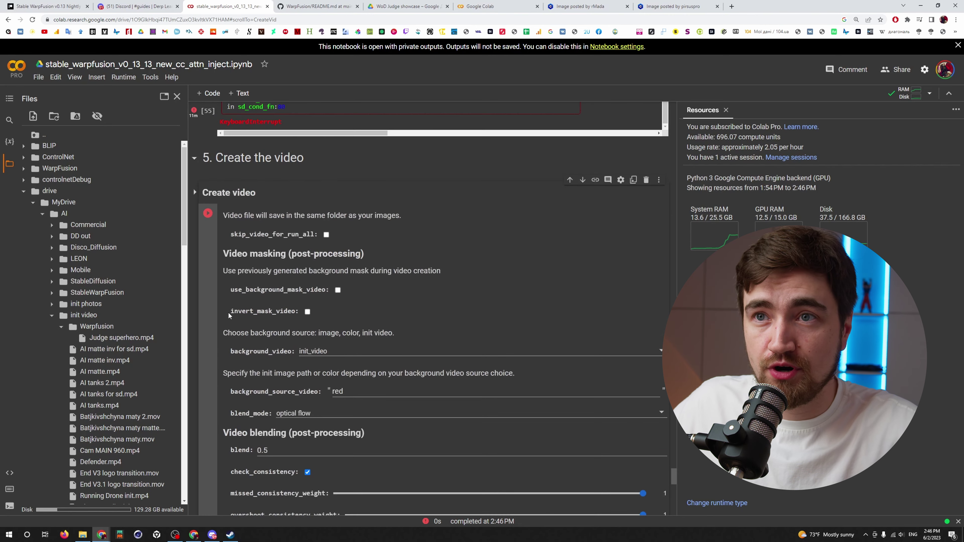
left_click(208, 212)
scroll(217, 274, "down", 10)
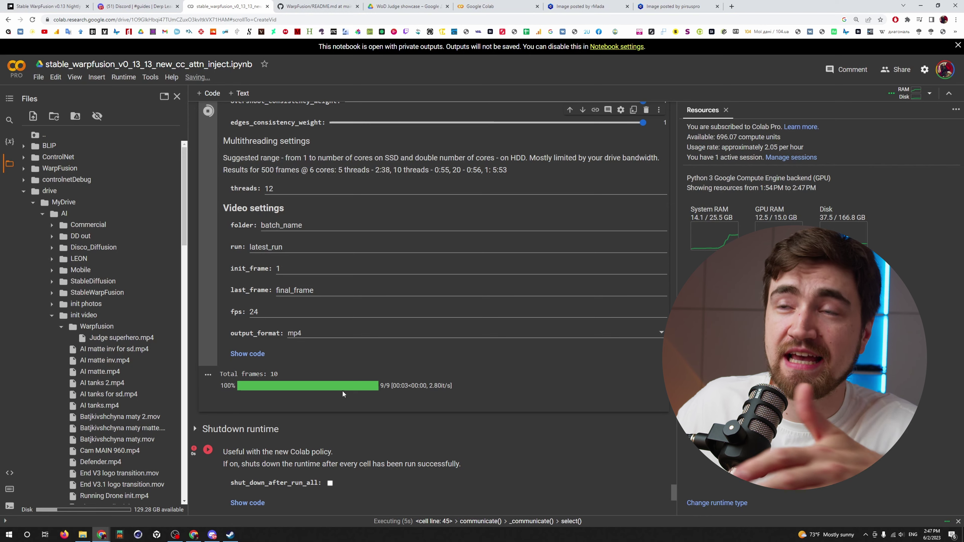
Refresh the Drive folder and play WoD Judge showcase(0)__flow.mp4 from the video folder, then close it.
left_click(394, 7)
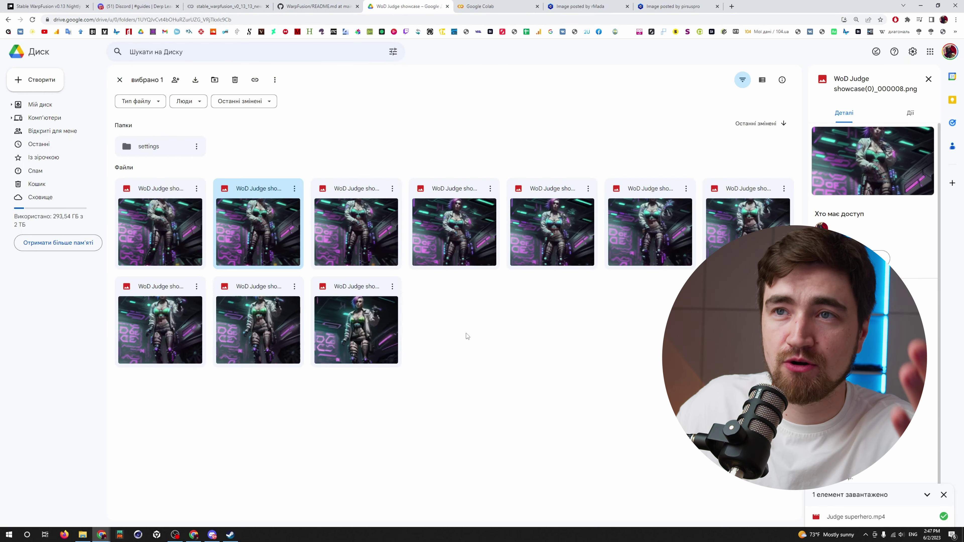
left_click(482, 311)
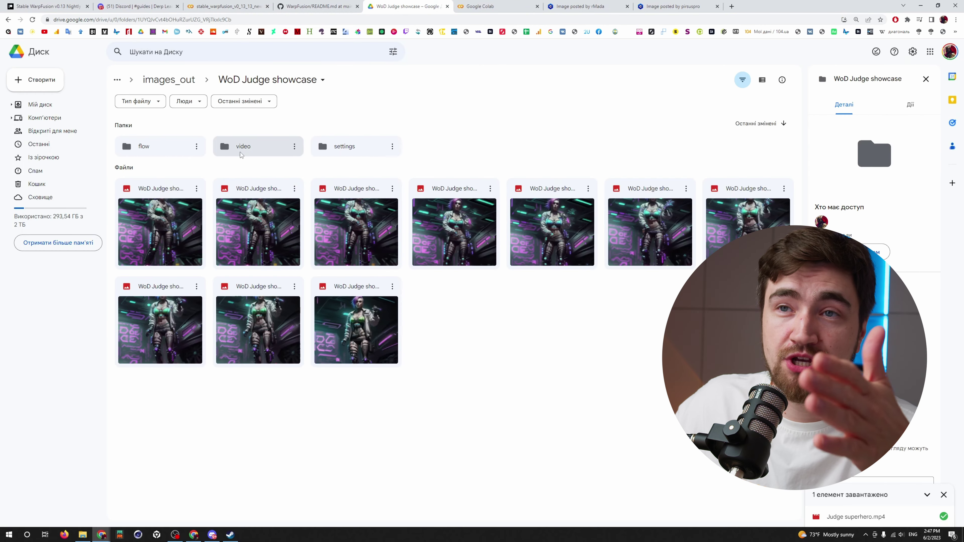
double_click(263, 149)
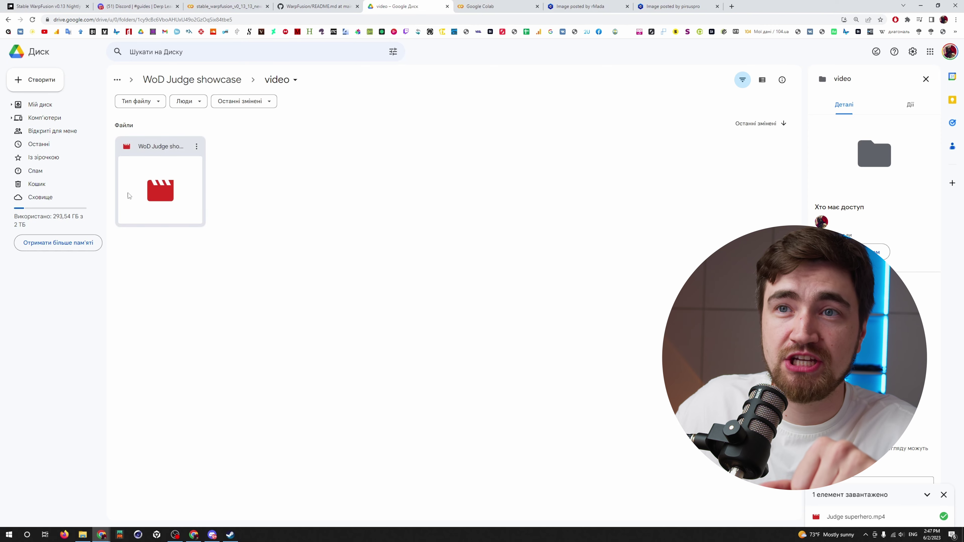
double_click(140, 171)
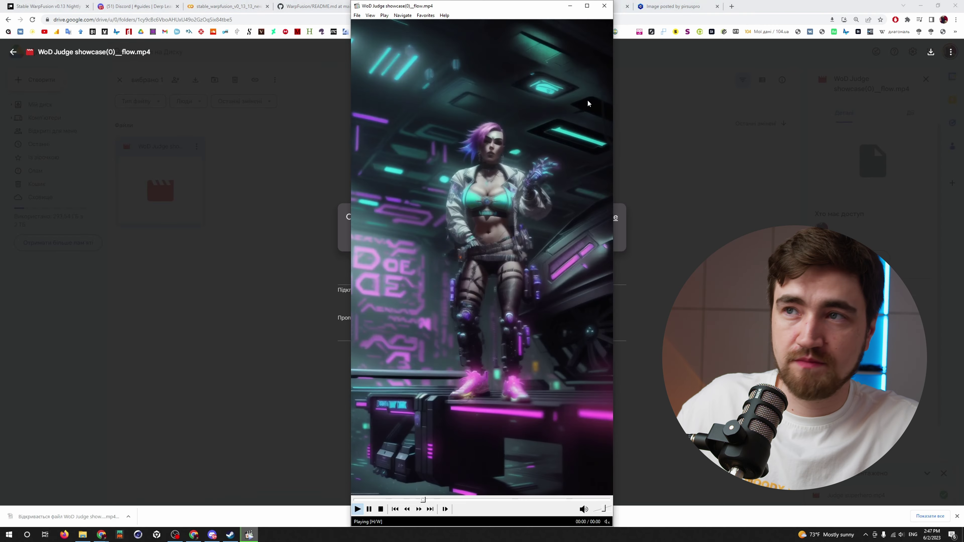
key("alt+F4")
left_click(566, 84)
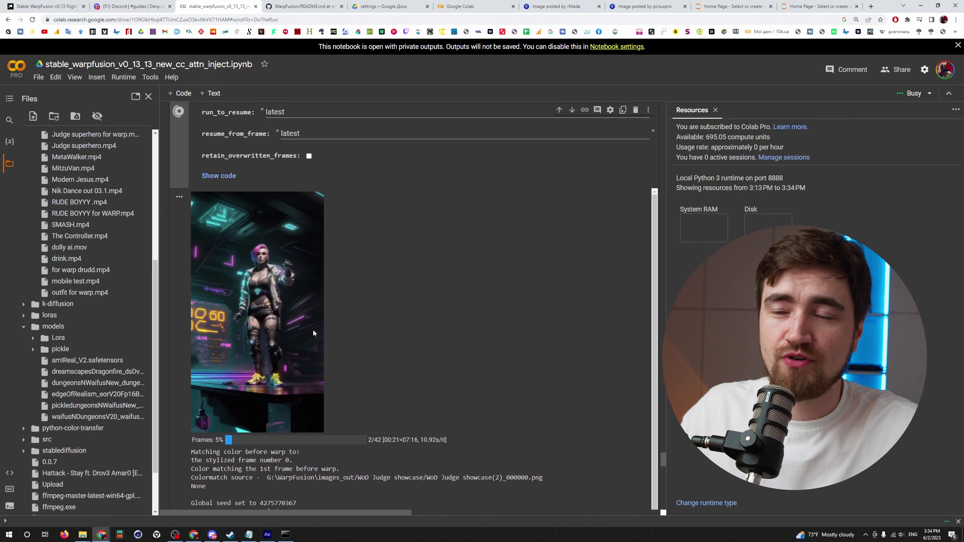
Enlarge the GUI prompt box to read the full cyberpunk prompt, then view the Civitai reference image.
scroll(312, 325, "up", 5)
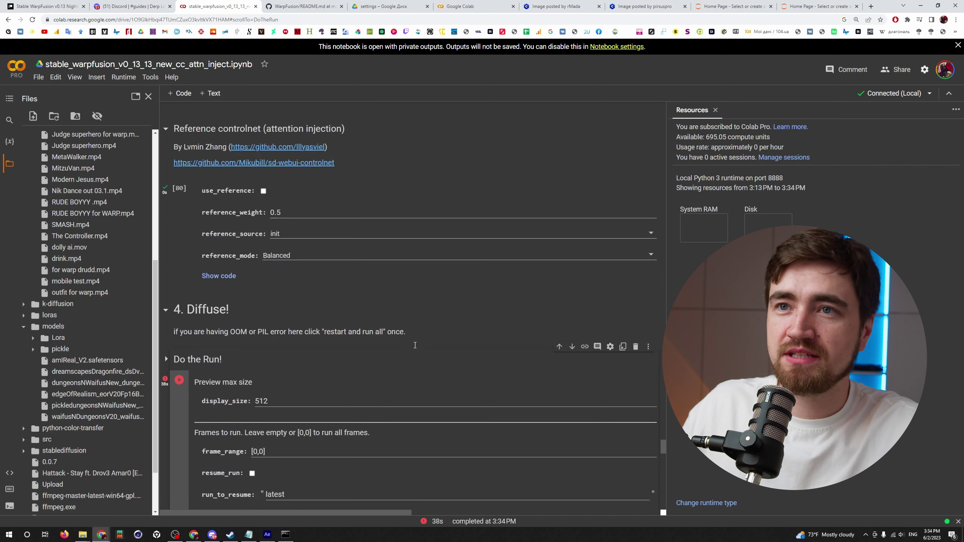
scroll(413, 345, "up", 5)
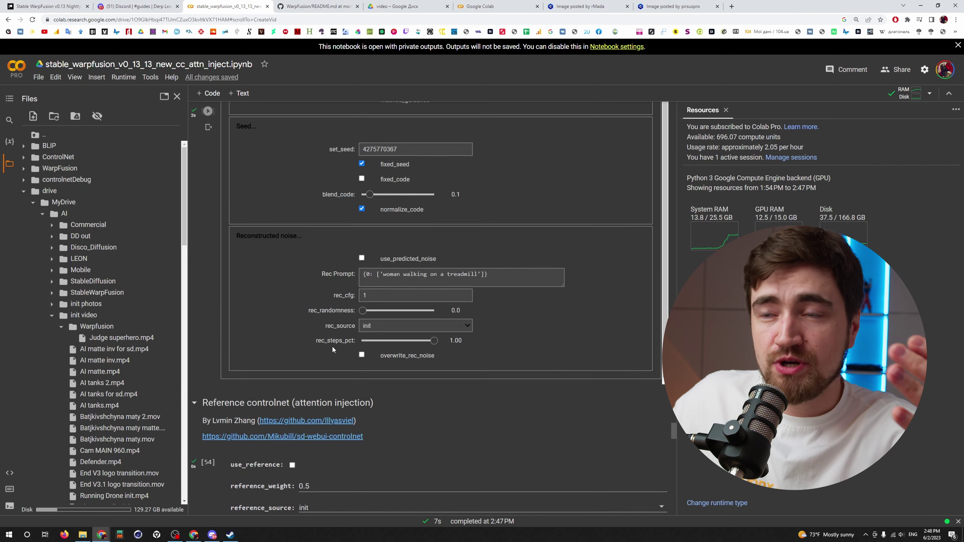
scroll(333, 347, "up", 10)
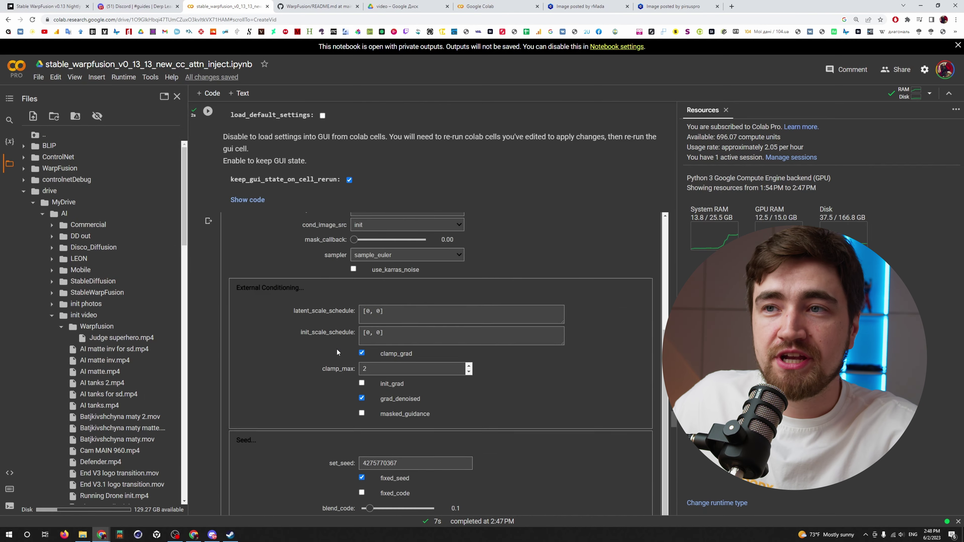
scroll(157, 374, "down", 5)
scroll(468, 355, "down", 8)
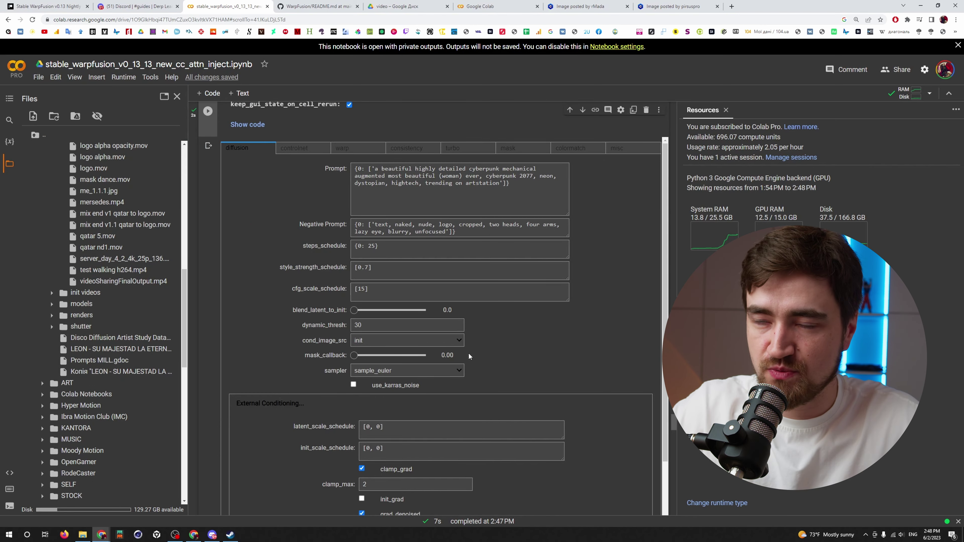
scroll(251, 388, "up", 10)
scroll(247, 364, "down", 7)
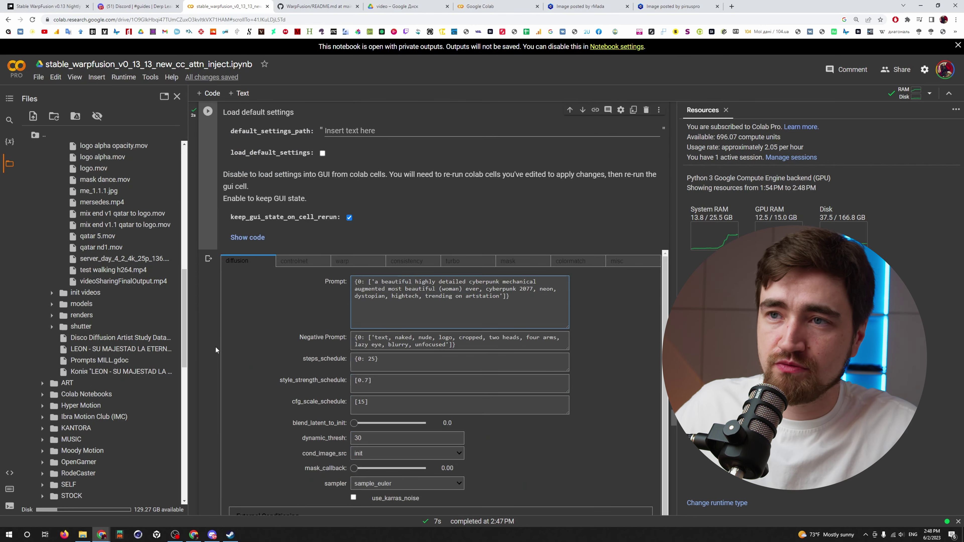
scroll(242, 343, "up", 5)
scroll(205, 423, "down", 8)
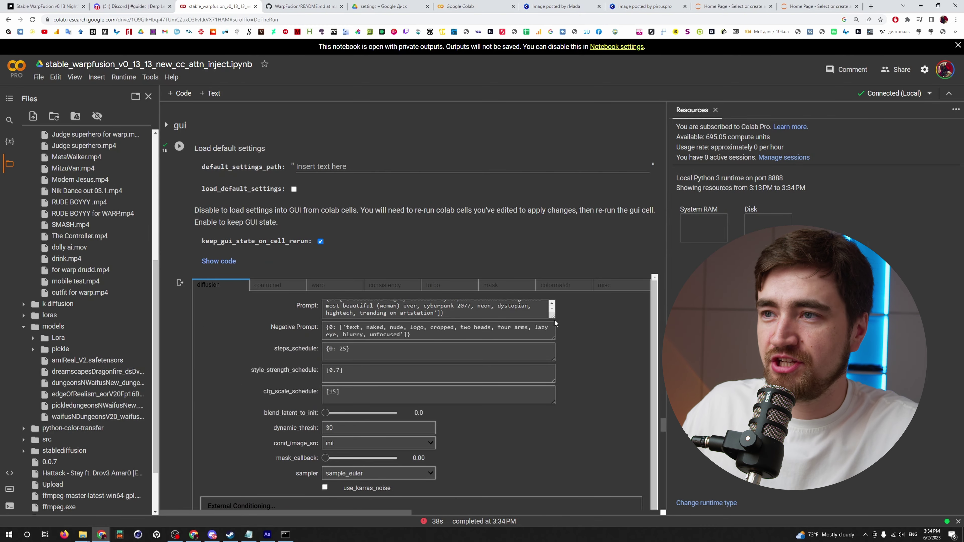
left_click_drag(554, 318, 554, 398)
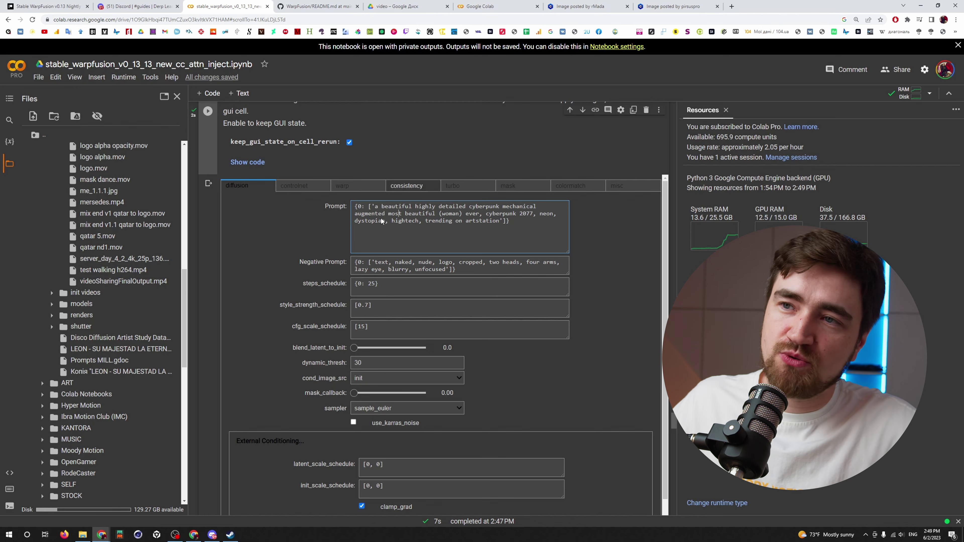
scroll(439, 333, "down", 15)
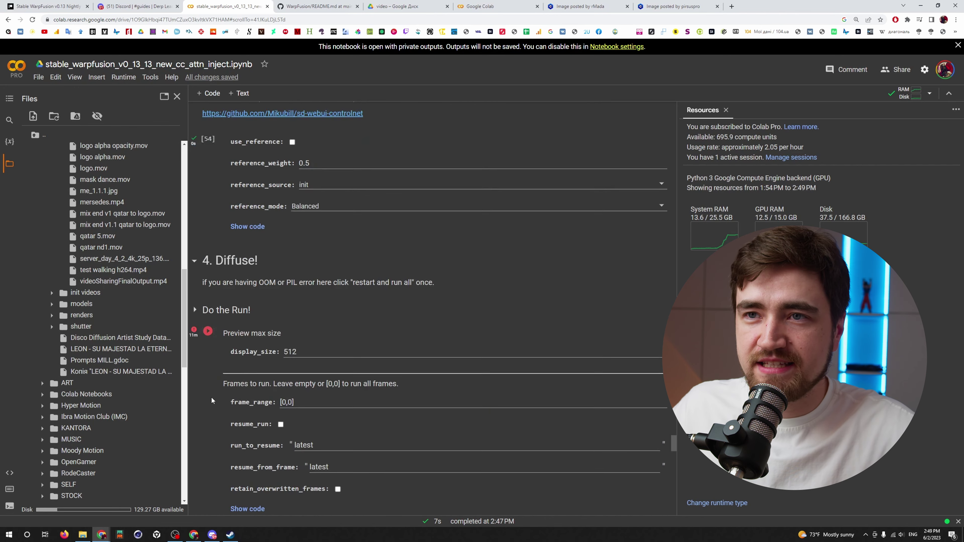
scroll(308, 385, "up", 10)
scroll(308, 386, "up", 4)
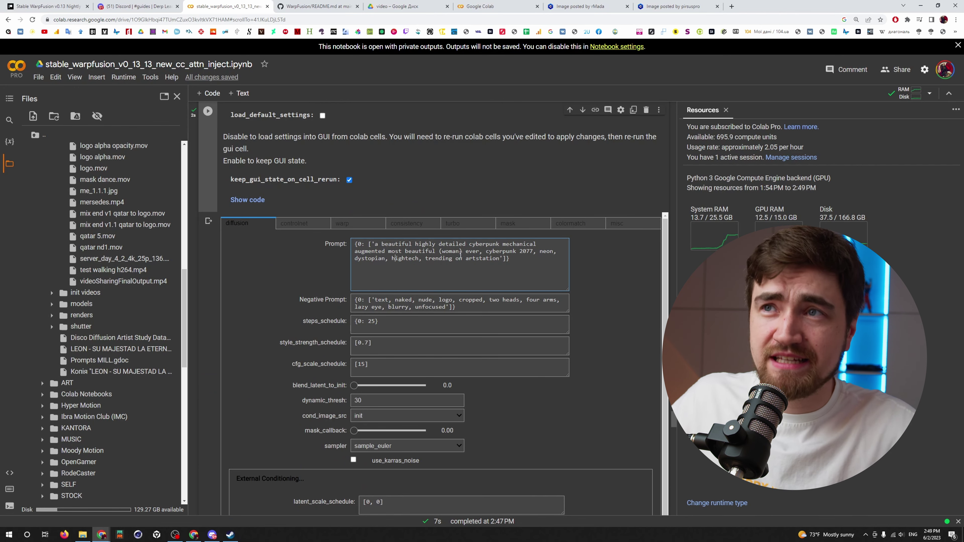
left_click(581, 6)
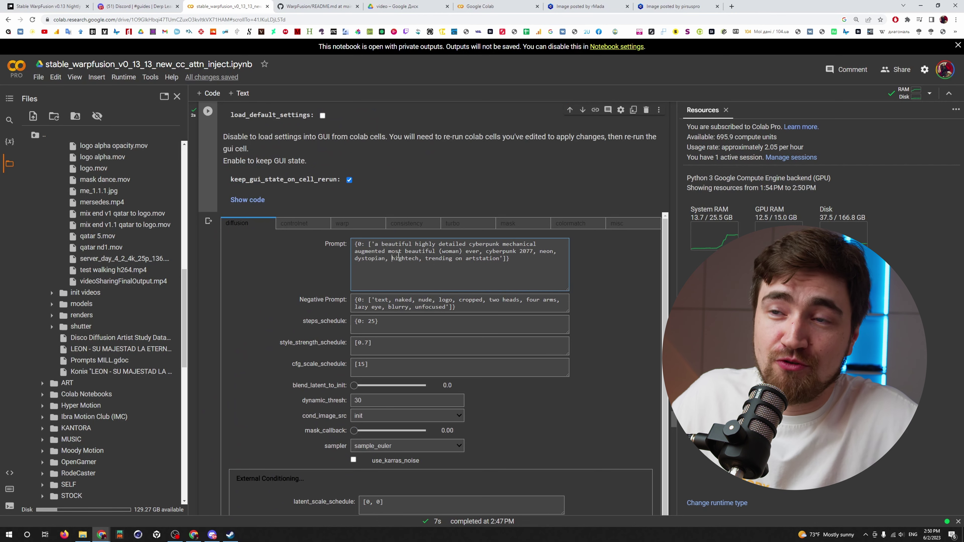
Rewrite the prompt as a C-3PO robot with 'star wars, golden' and set style strength to 0.8.
double_click(482, 244)
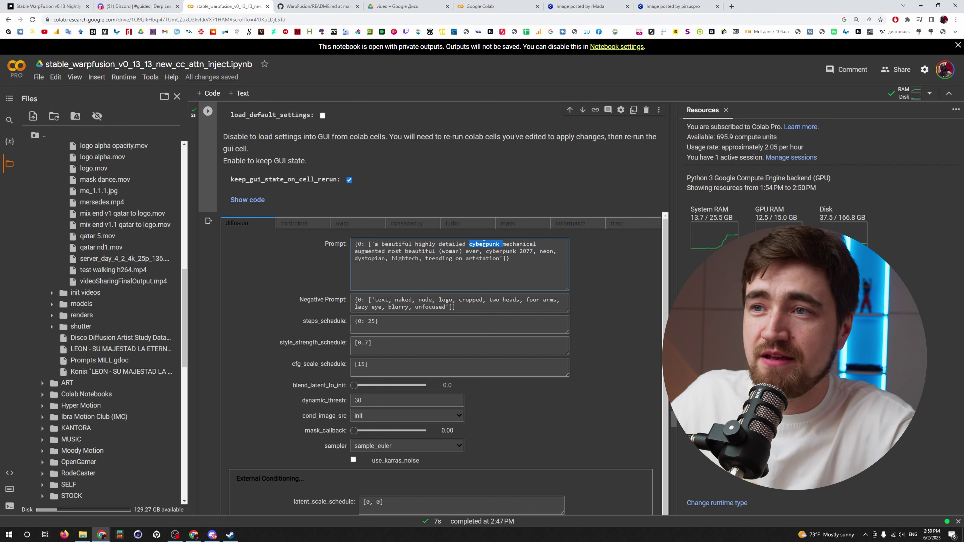
key("BackSpace")
double_click(483, 244)
key("BackSpace")
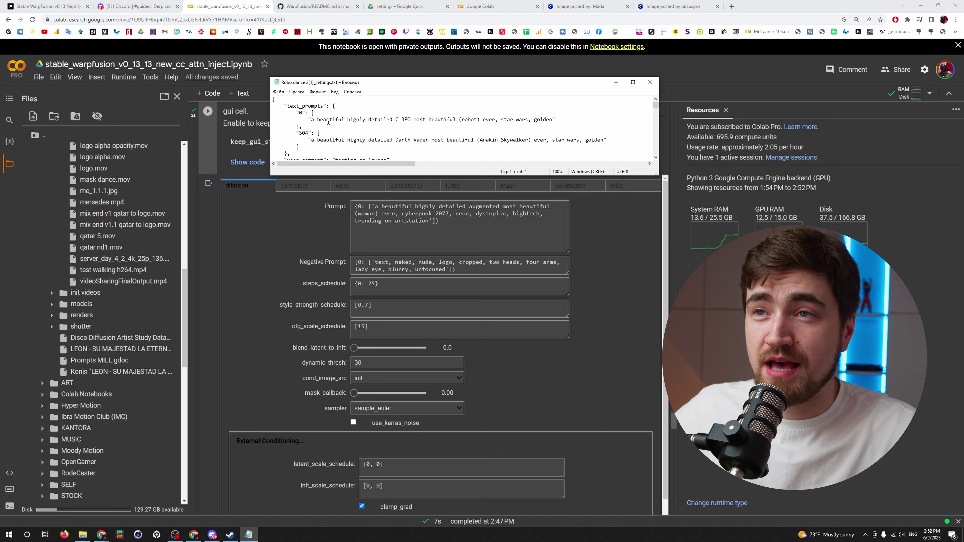
left_click_drag(395, 119, 408, 119)
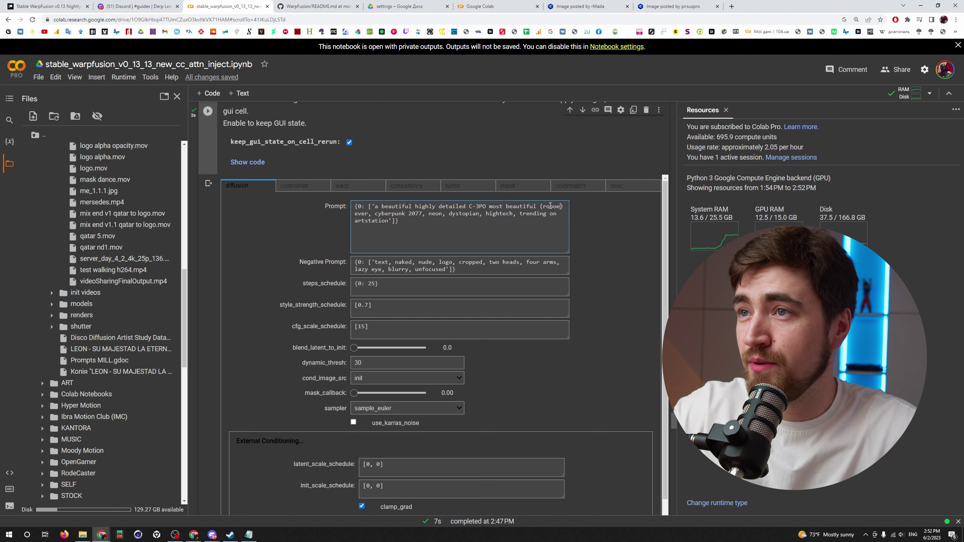
left_click_drag(375, 213, 386, 221)
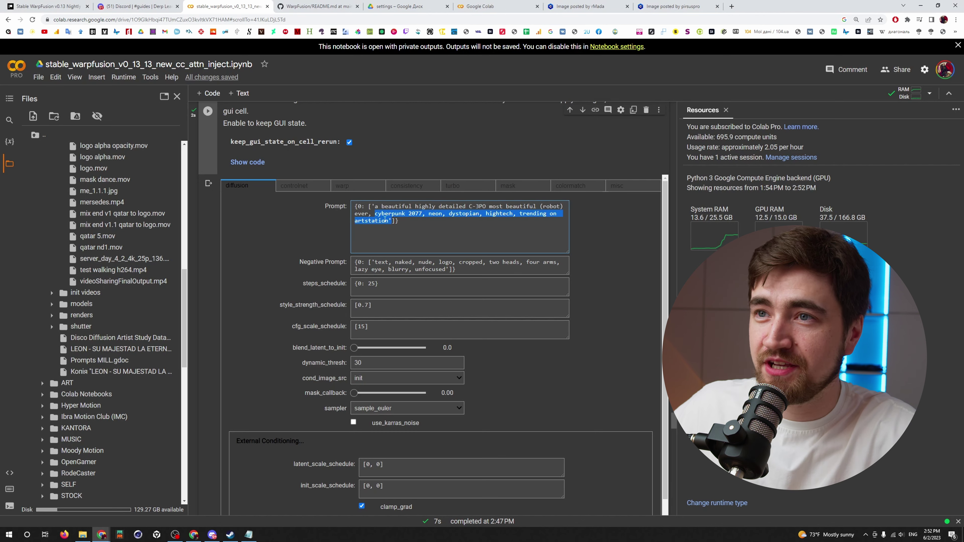
type("star wars, ")
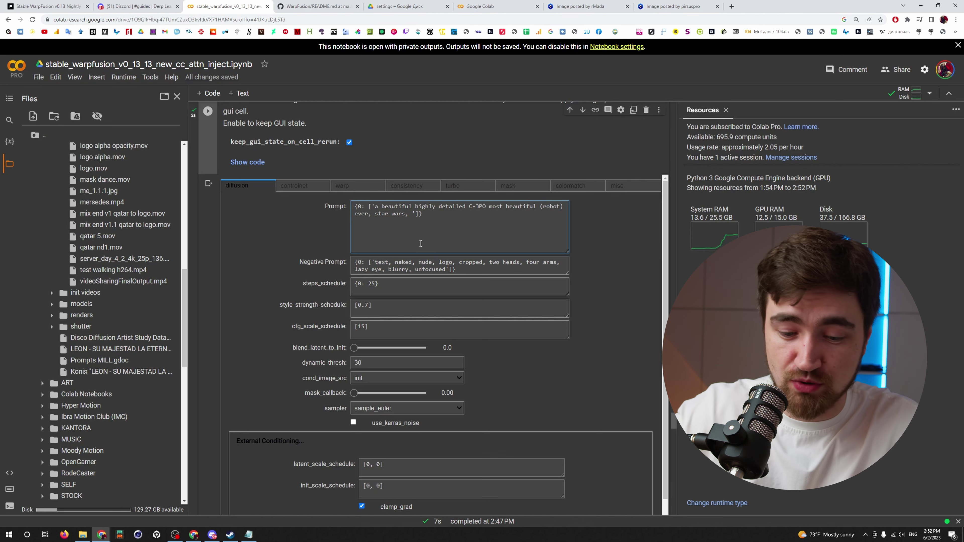
type("golden")
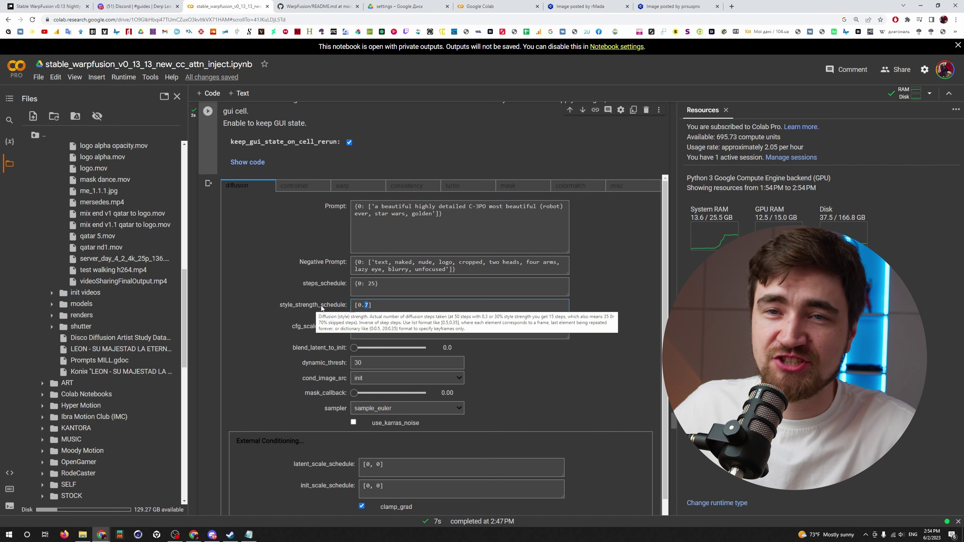
type("8")
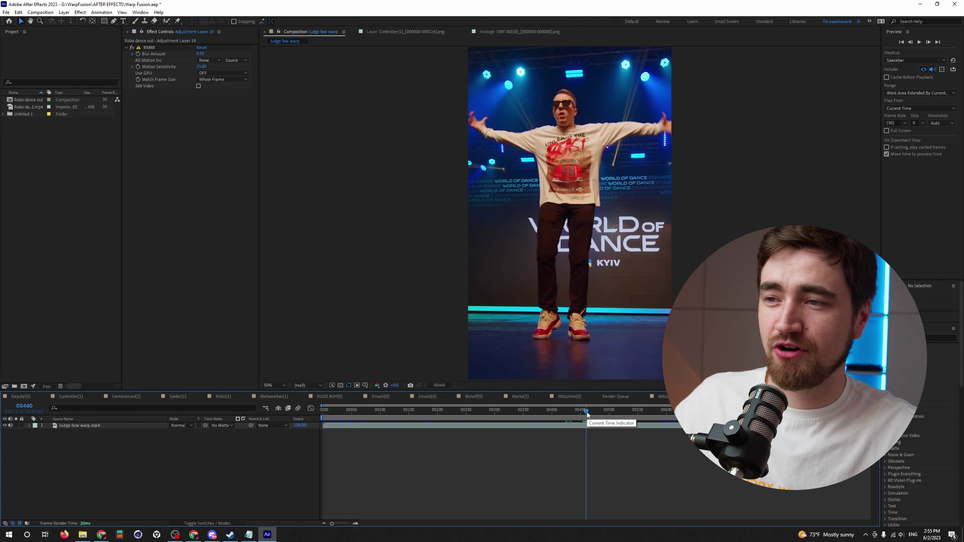
Scrub the Judge flow warp timeline forward toward frame 00504.
left_click_drag(588, 414, 612, 410)
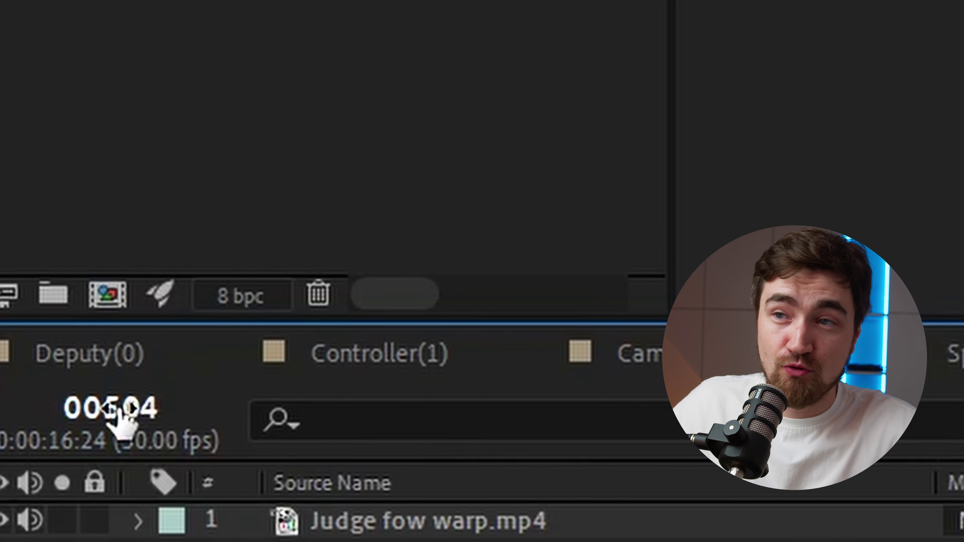
Add a 504: prompt entry copied from the frame-0 prompt text.
left_click(114, 411)
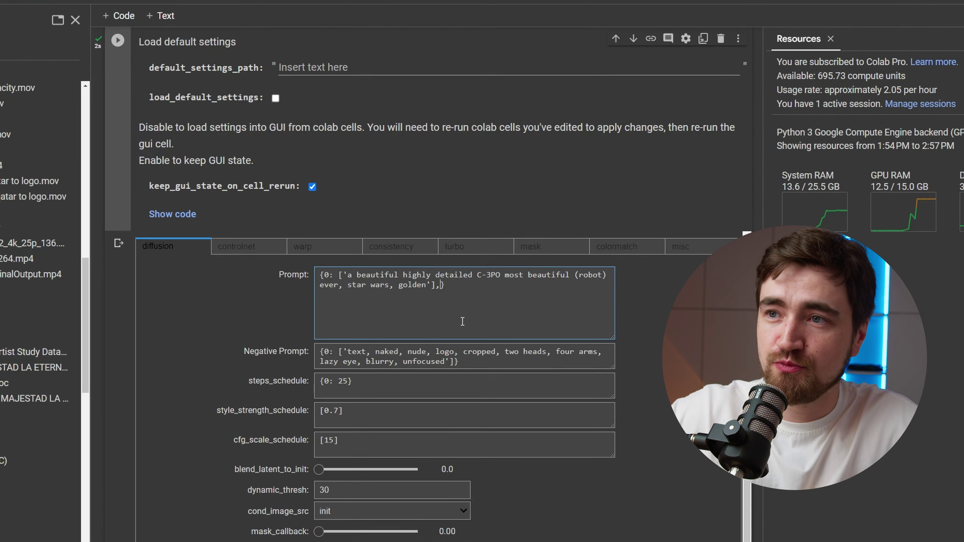
key("Return")
type("1")
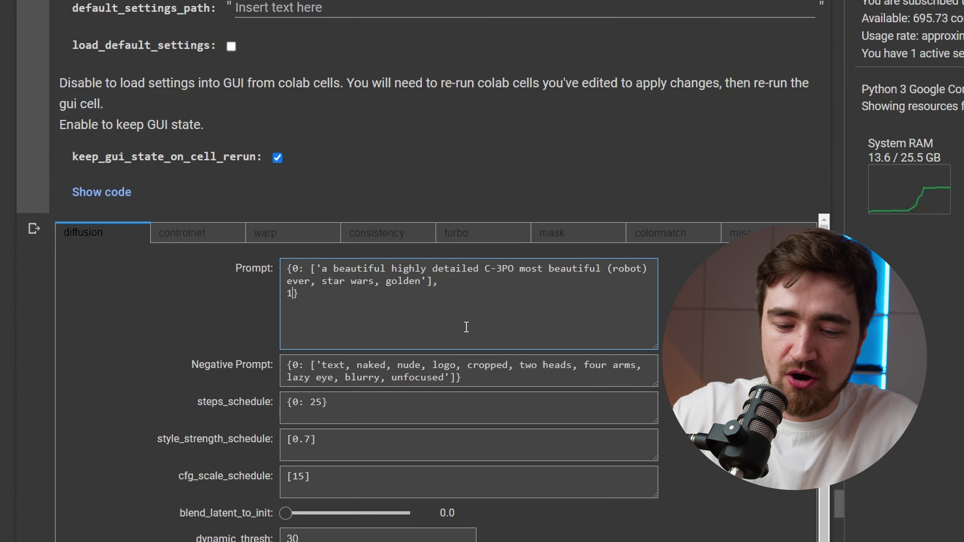
key("BackSpace")
type("504:")
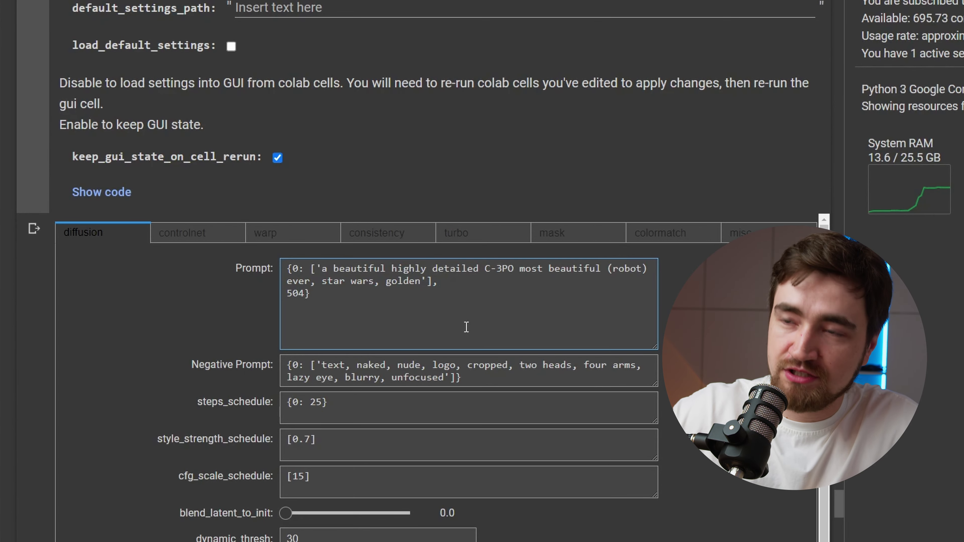
left_click_drag(433, 282, 311, 269)
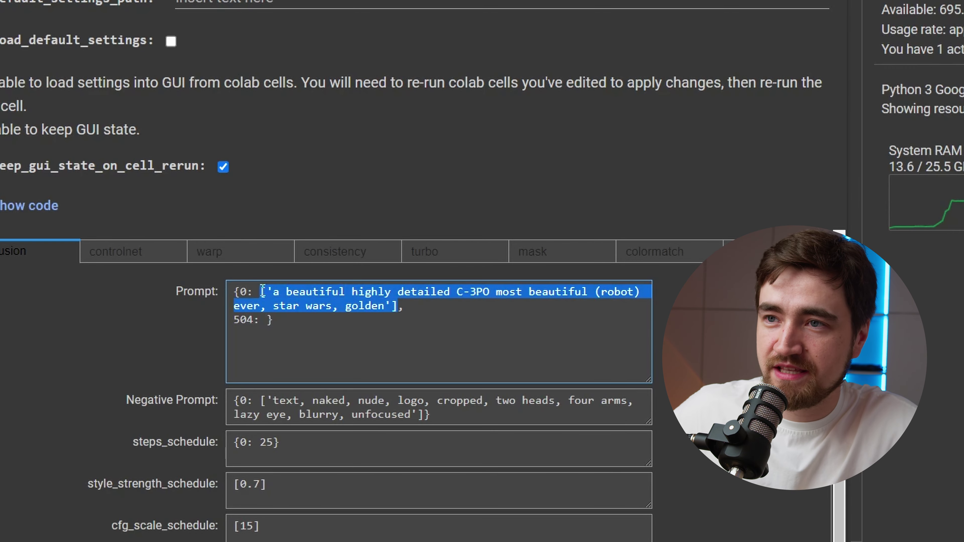
key("ctrl+c")
left_click(268, 320)
key("ctrl+v")
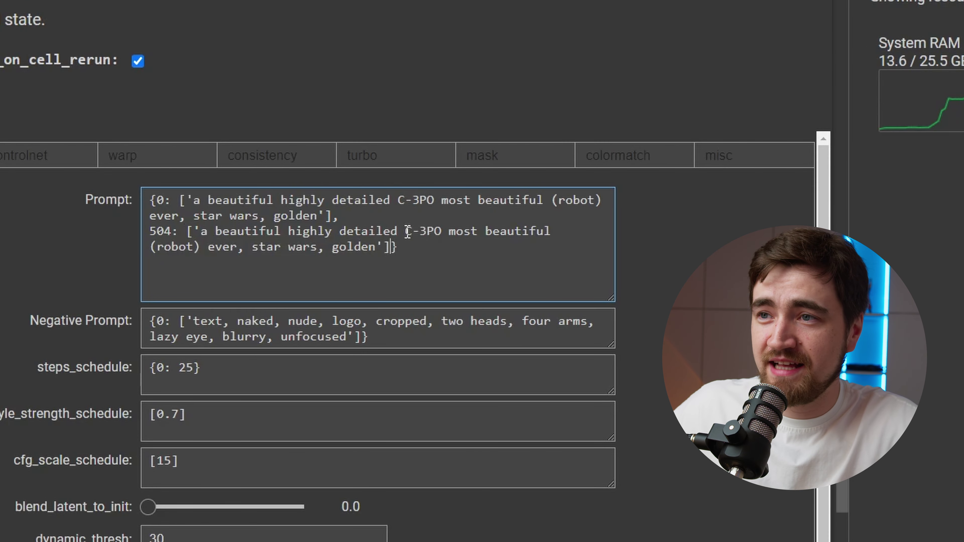
On the 504 line, replace C-3PO with Darth Vader and robot with Anakin Skywalker.
left_click_drag(405, 231, 442, 231)
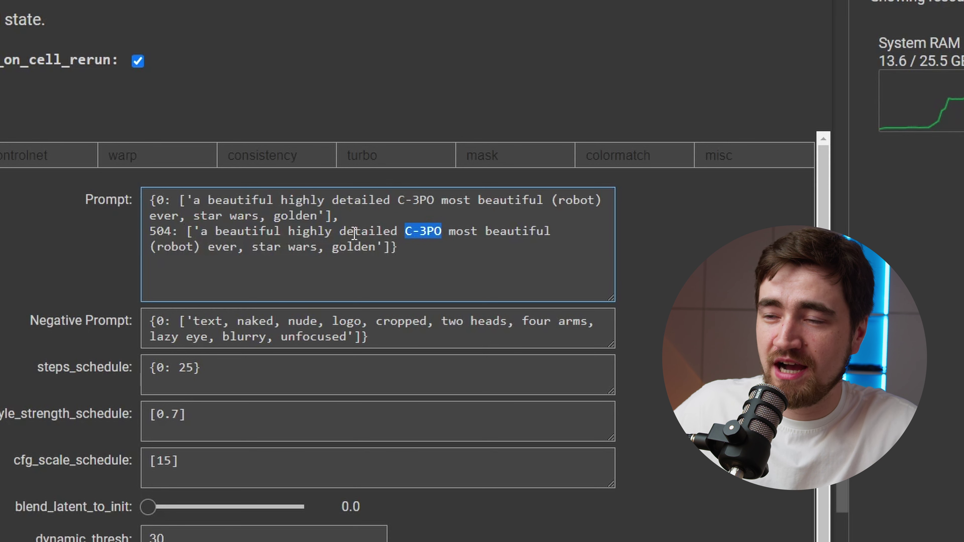
type("Darth Vader")
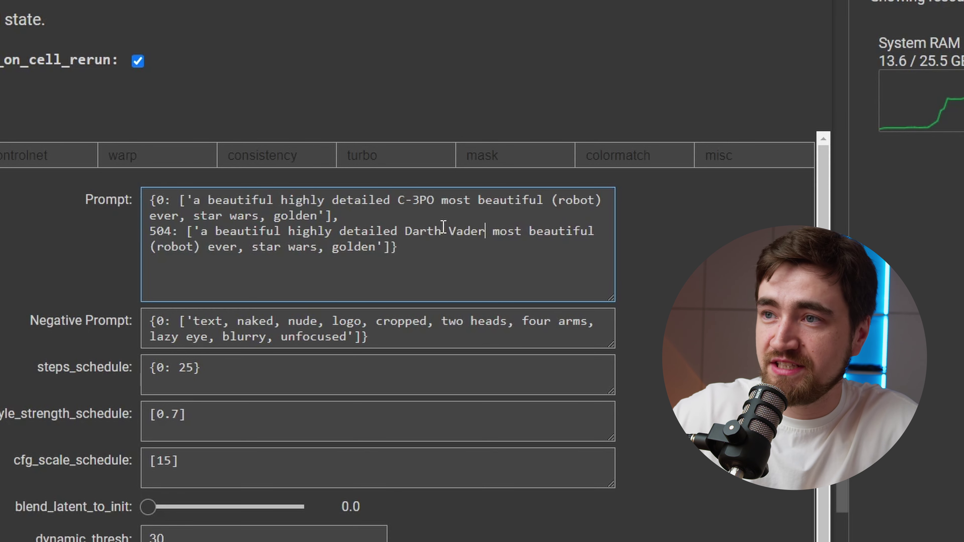
double_click(173, 247)
type("Anakin Skywalker")
left_click_drag(157, 247, 273, 246)
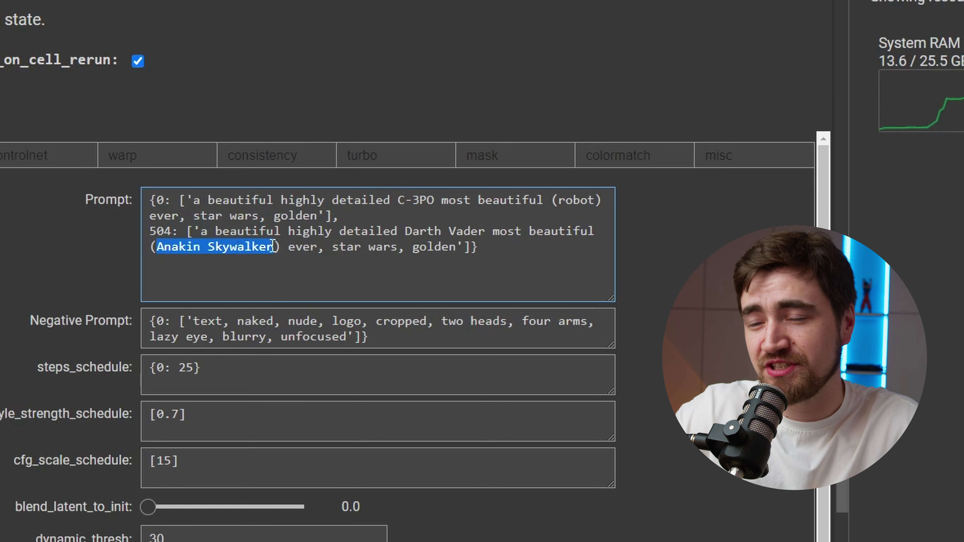
Set style strength to 0.8 and rerun the GUI cell to apply the new prompts.
scroll(273, 246, "down", 2)
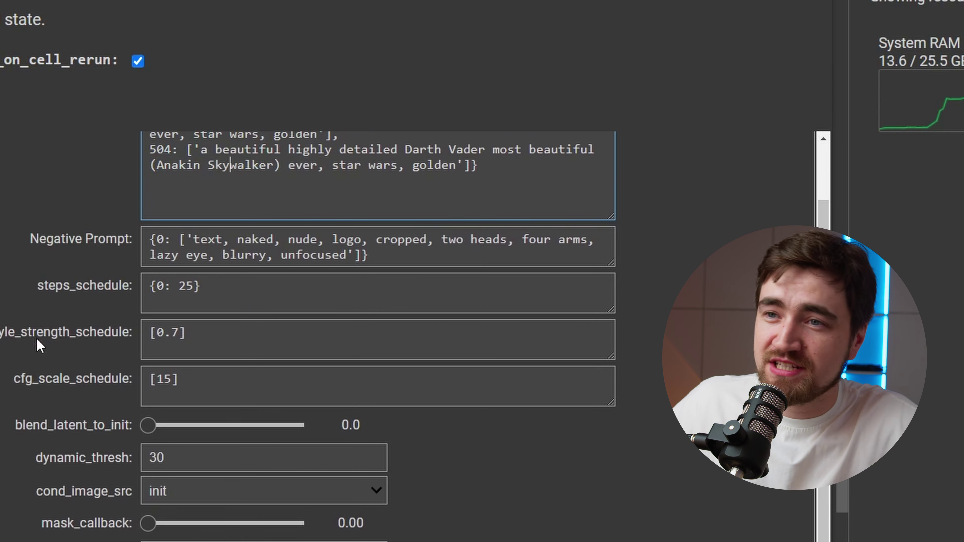
left_click_drag(184, 333, 174, 327)
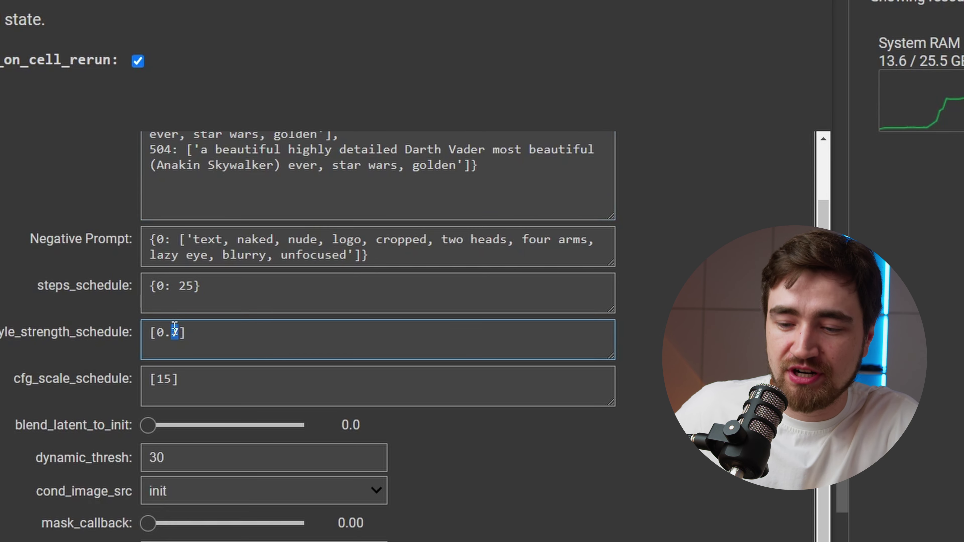
type("8")
scroll(58, 297, "up", 2)
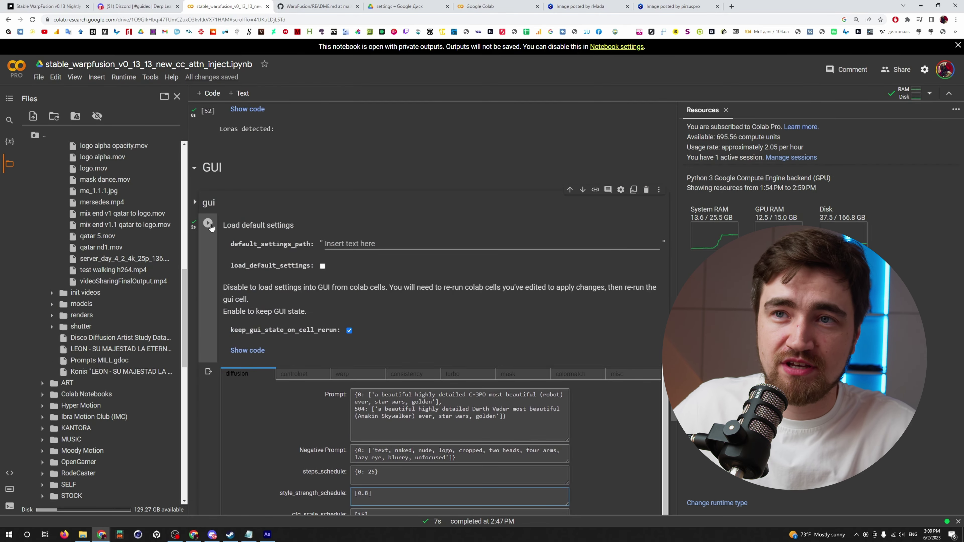
left_click(207, 224)
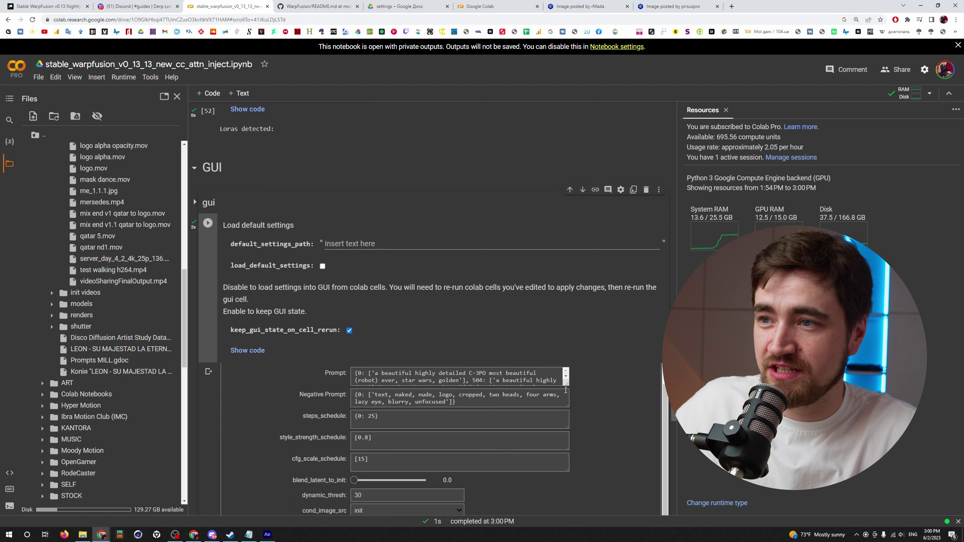
Expand the prompt to review it and start the Do the Run diffusion cell.
left_click(451, 379)
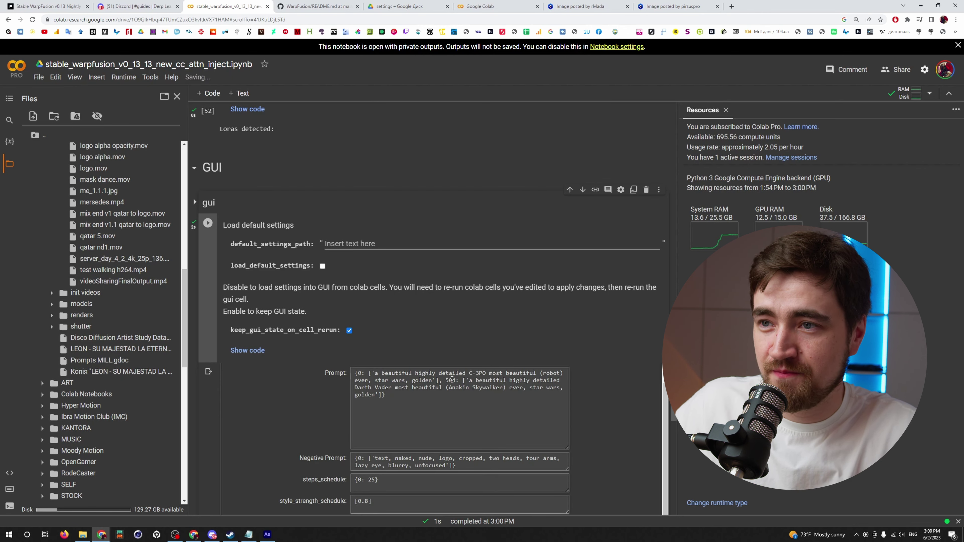
scroll(193, 252, "down", 15)
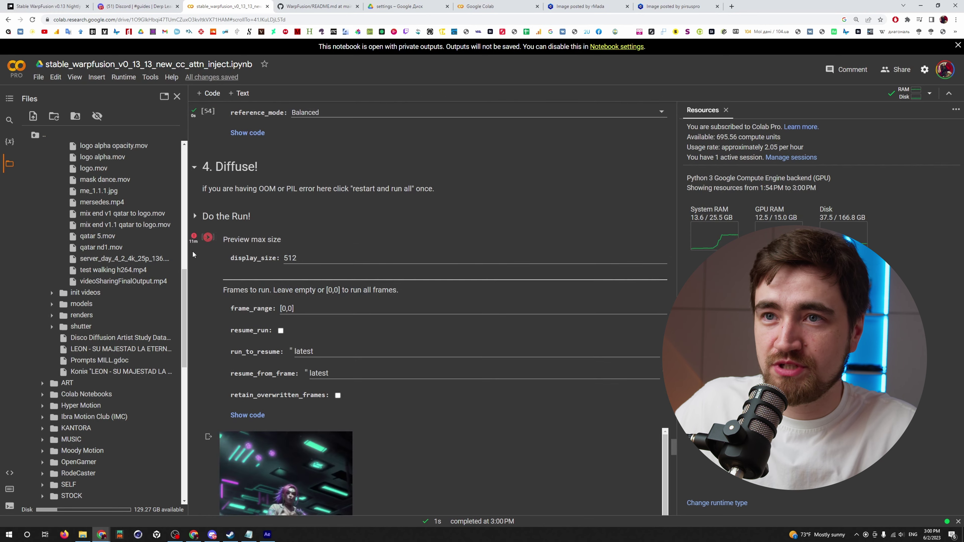
left_click(207, 238)
Check the frame_range values and change run_to_resume to 3.
scroll(251, 361, "down", 5)
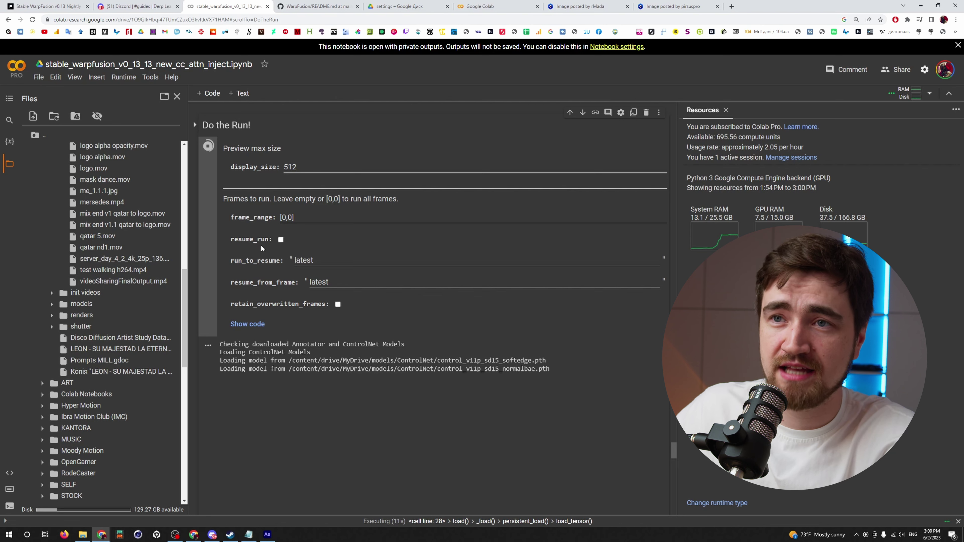
double_click(304, 260)
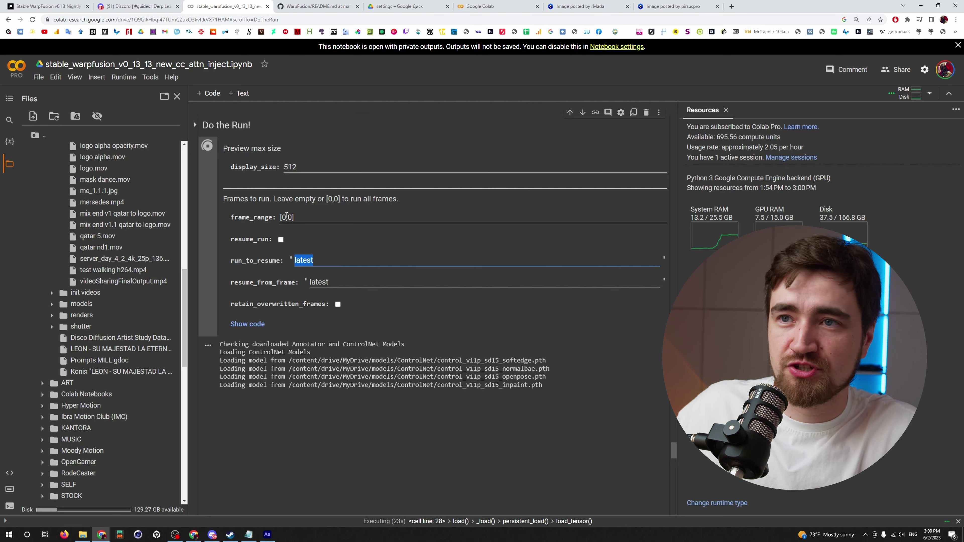
double_click(285, 218)
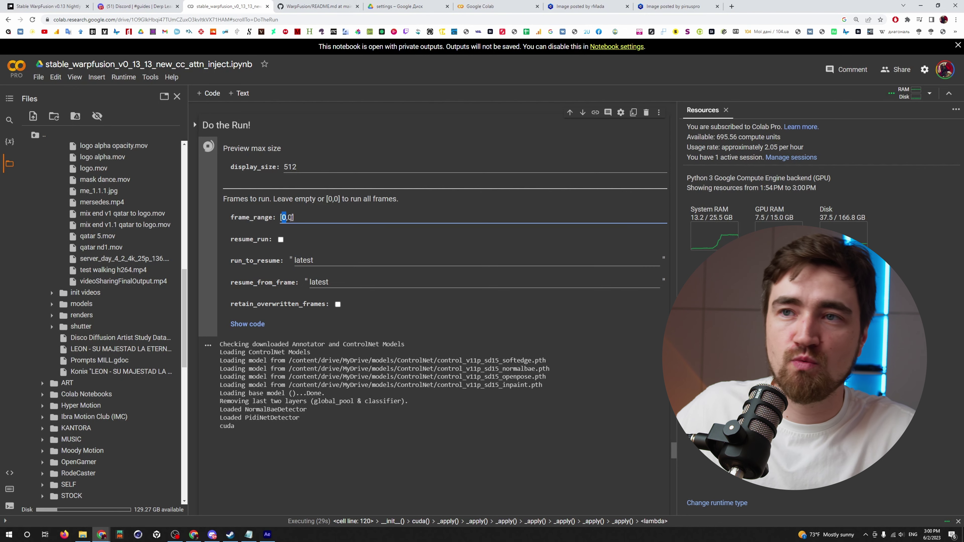
double_click(290, 217)
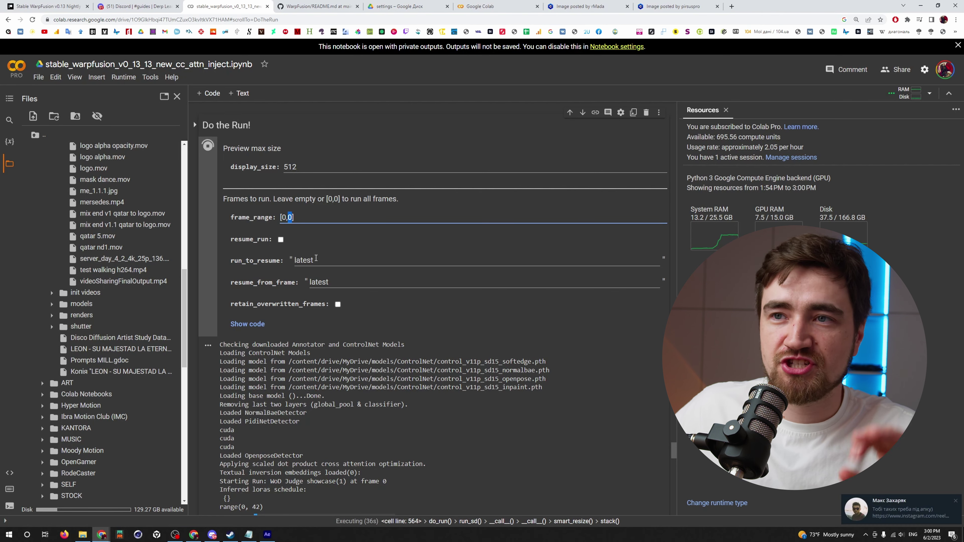
double_click(305, 266)
type("1")
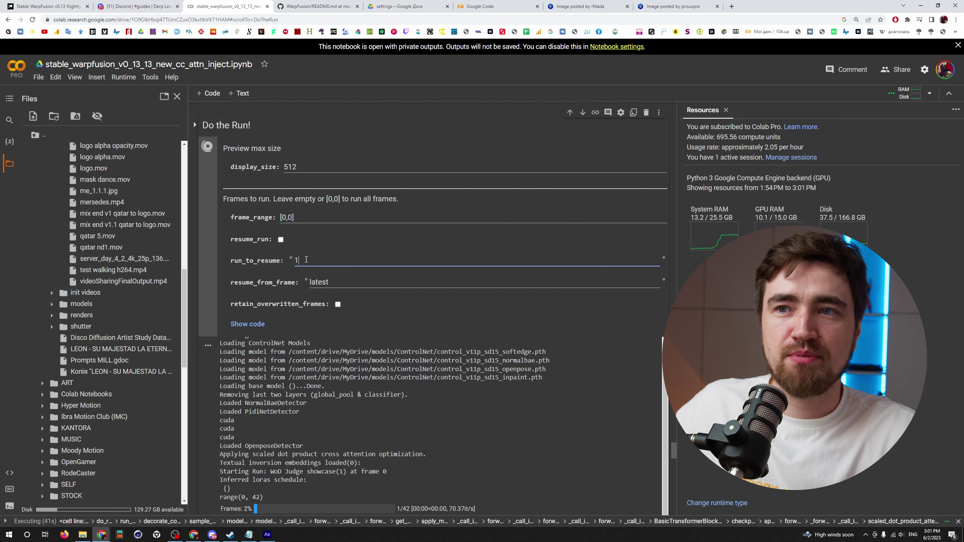
key("BackSpace")
type("2")
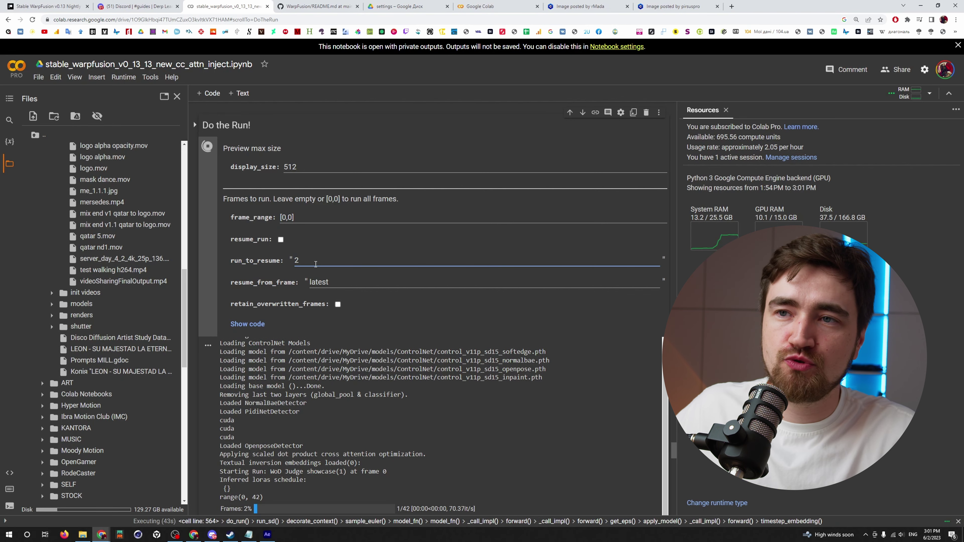
key("BackSpace")
type("3")
double_click(297, 261)
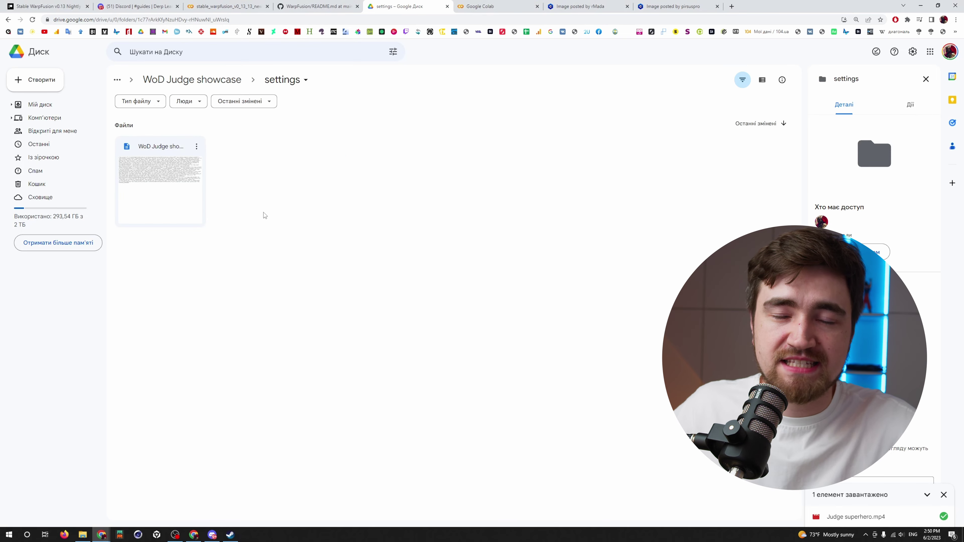
Open the saved WarpFusion settings file in Drive to review it, then close the preview.
double_click(195, 180)
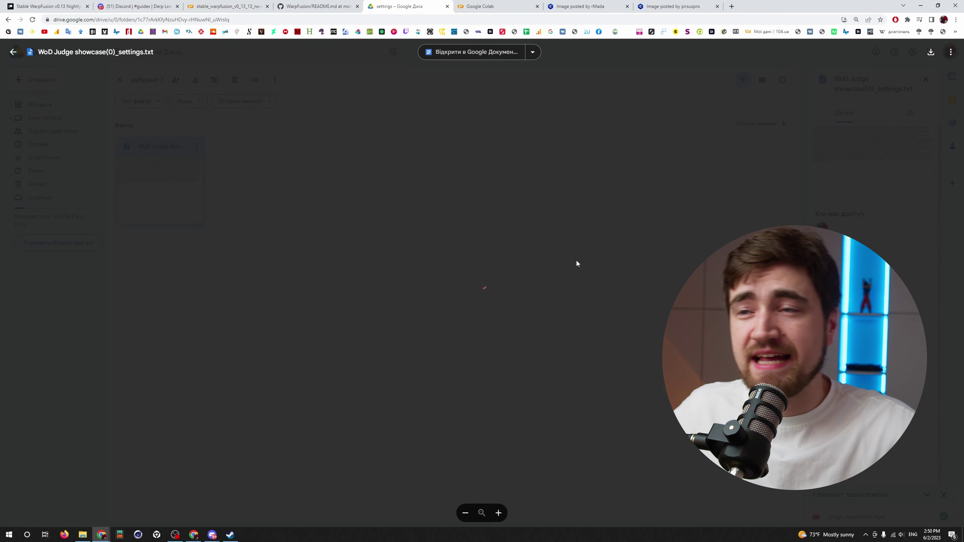
scroll(289, 292, "down", 3)
scroll(547, 216, "up", 4)
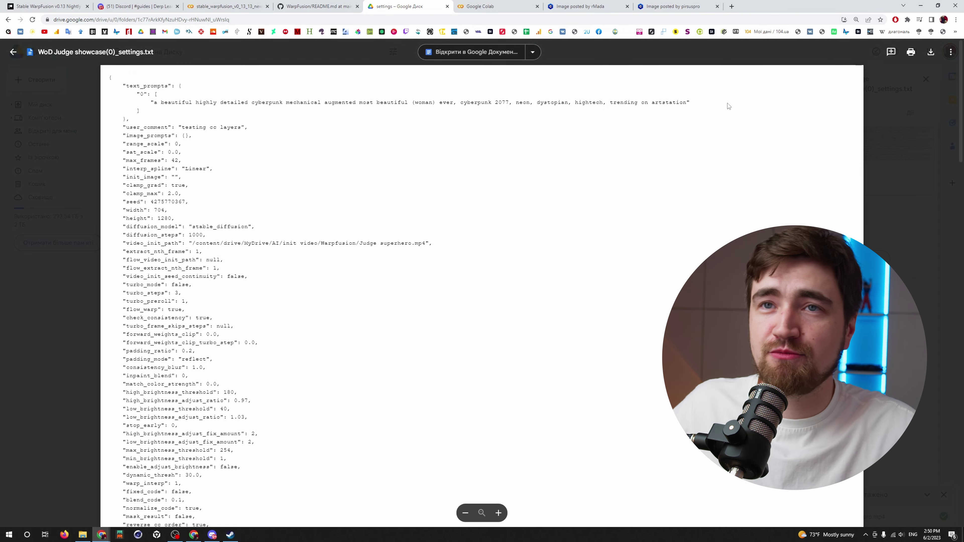
left_click(936, 166)
Return to the WarpFusion Colab notebook and select the default_settings_path field.
left_click(228, 6)
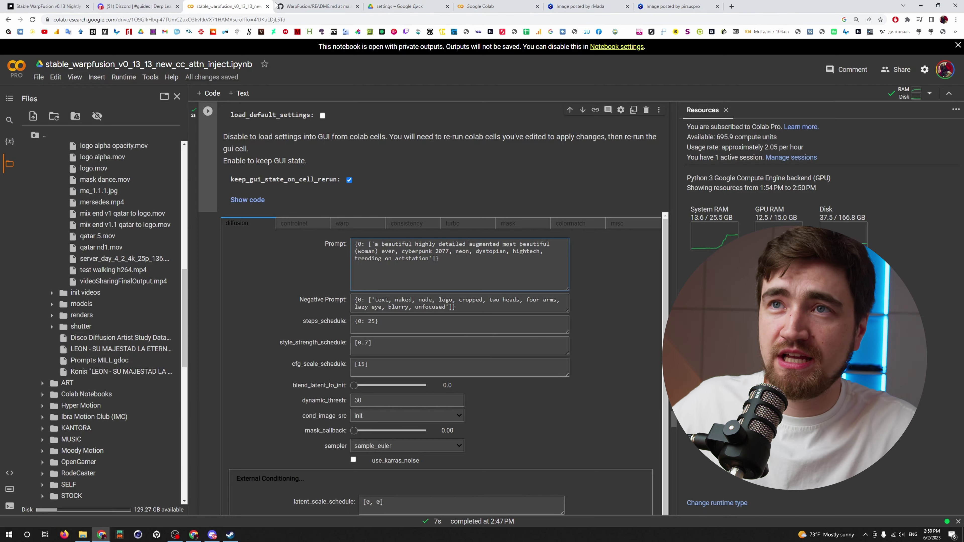
left_click(317, 6)
left_click(421, 6)
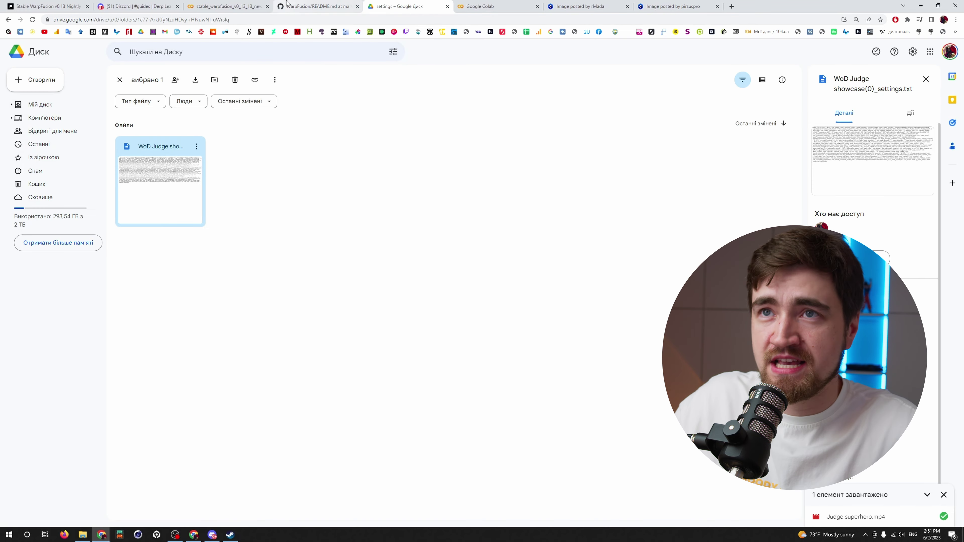
left_click(228, 6)
left_click(359, 244)
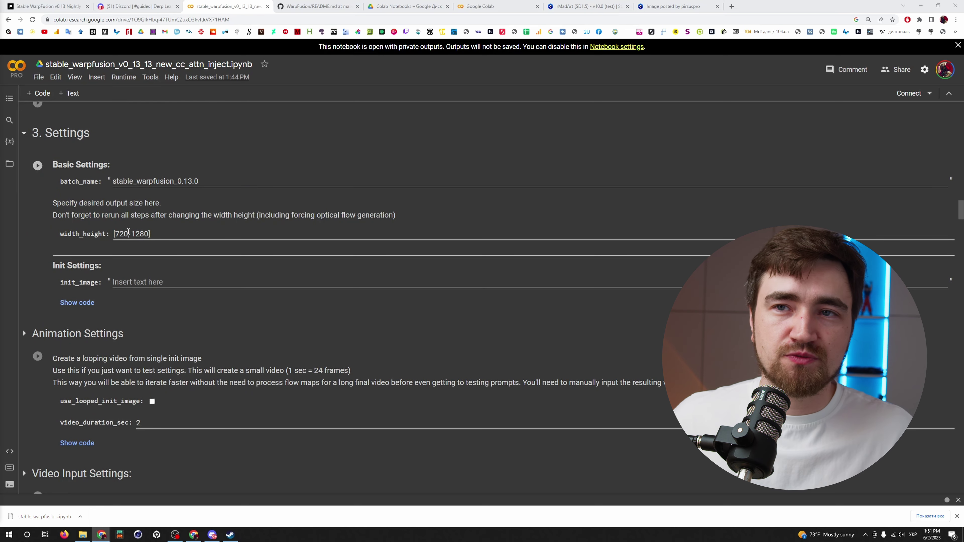
Change width_height from 720 and 1280 to 576 and 1024.
double_click(121, 233)
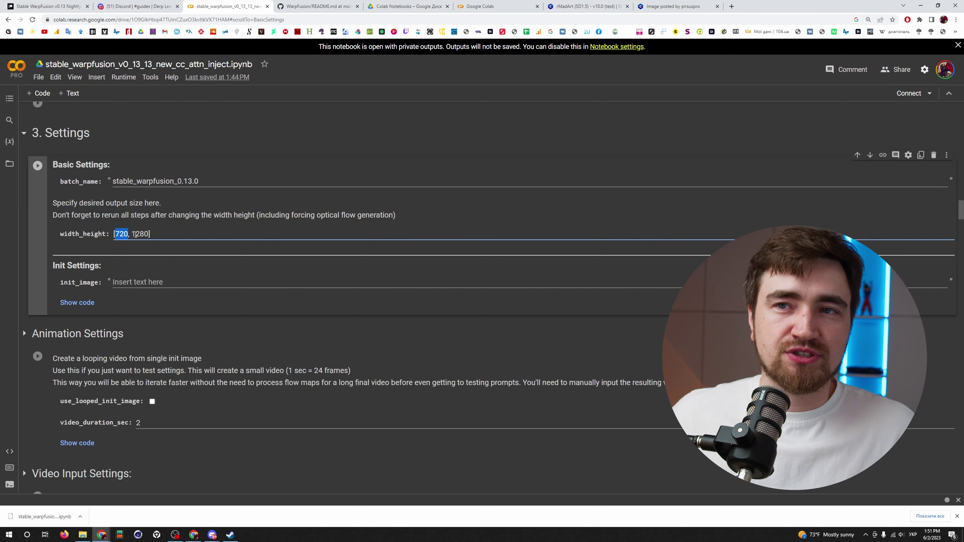
left_click(149, 233)
double_click(117, 233)
type("576")
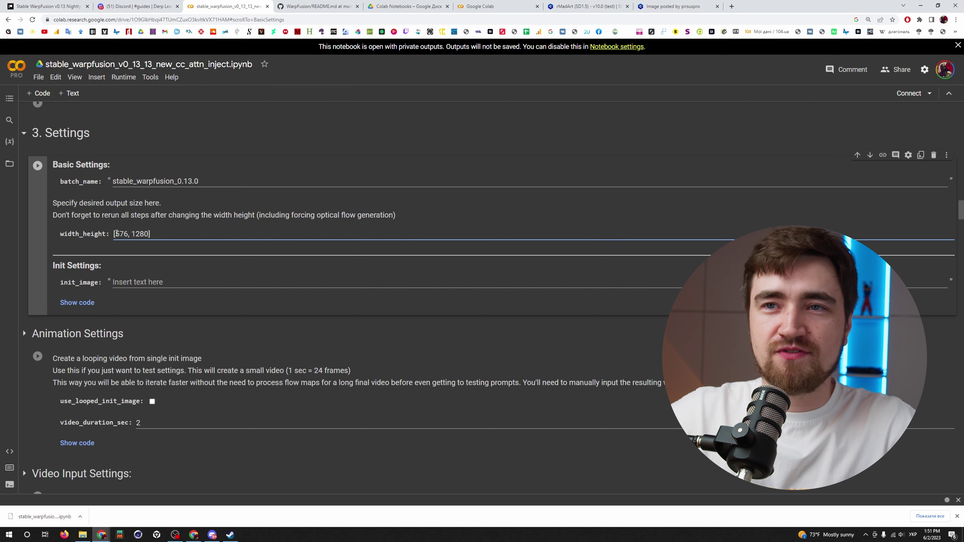
key("Delete")
key("Delete")
key("Delete")
key("Delete")
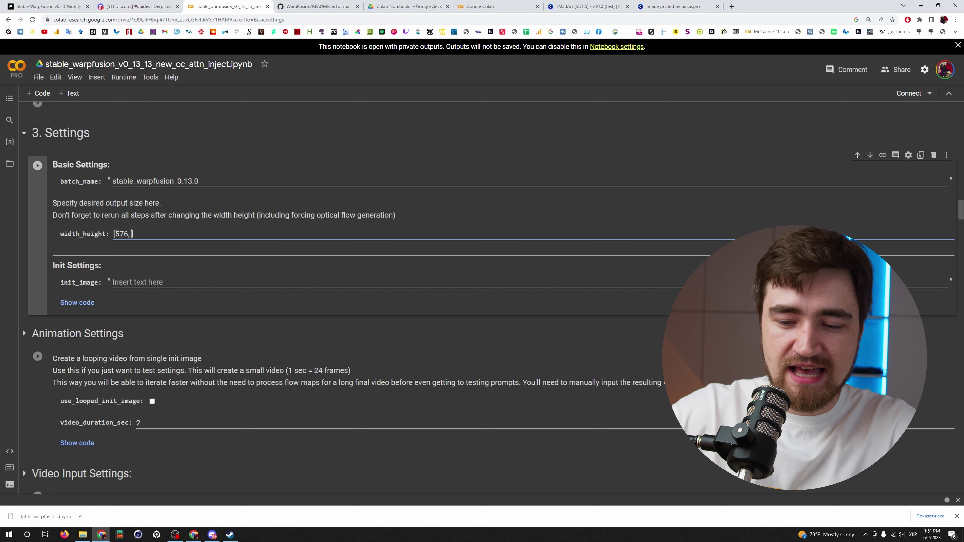
type("1024")
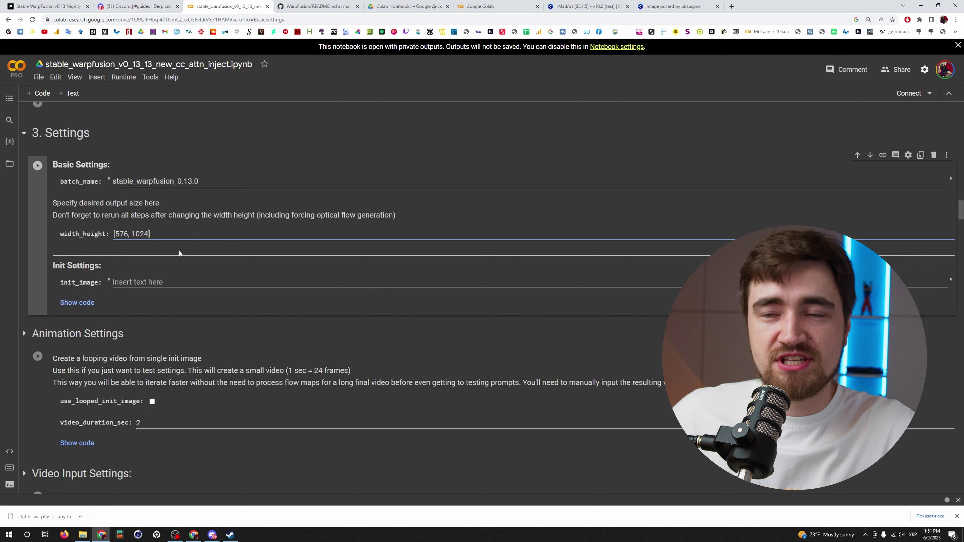
scroll(254, 253, "up", 20)
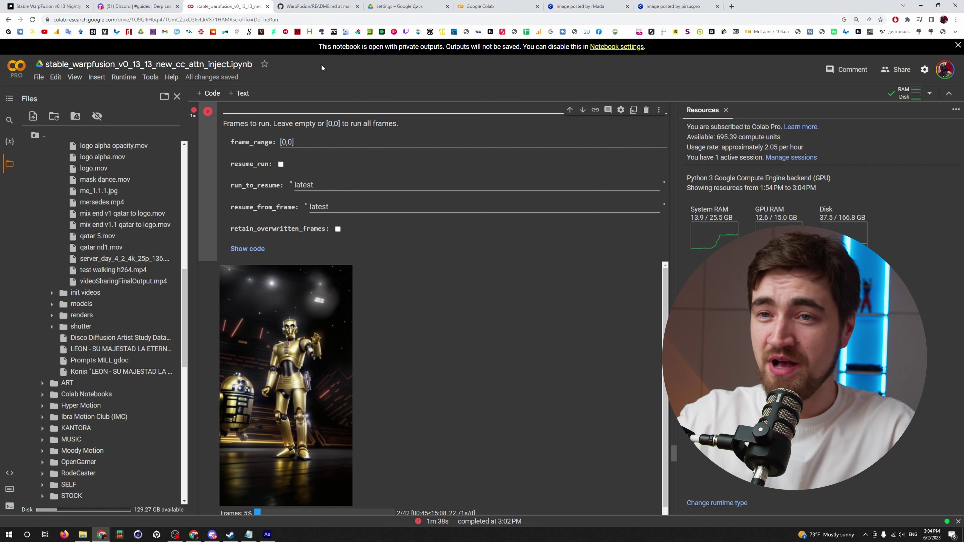
Go through the Discord #guides channel to the WarpFusion README on GitHub.
key("ctrl+shift+Tab")
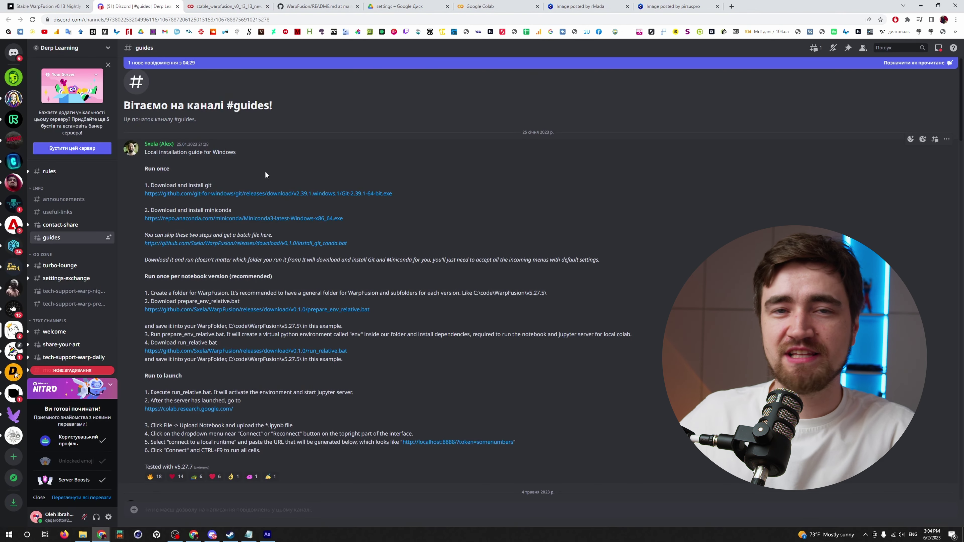
scroll(243, 177, "down", 5)
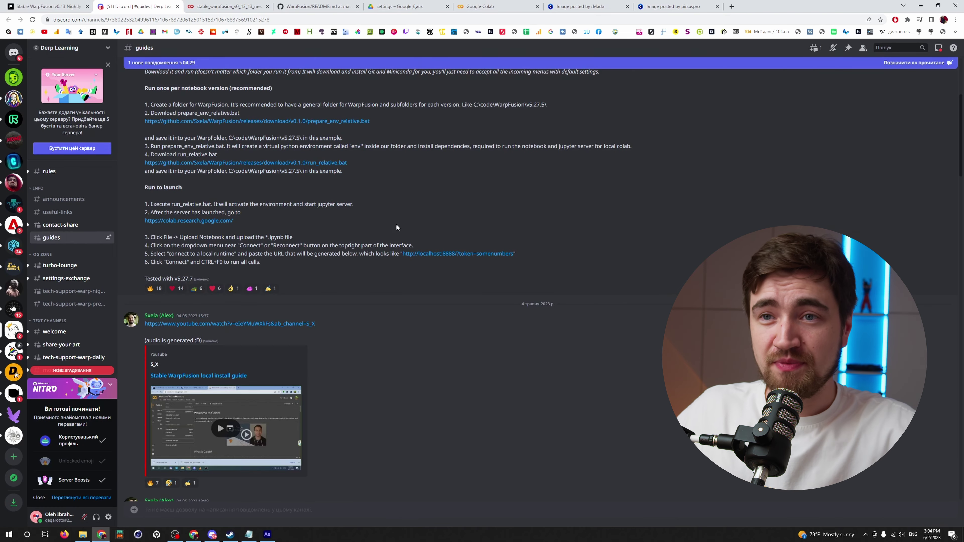
key("ctrl+Tab")
key("ctrl+Tab")
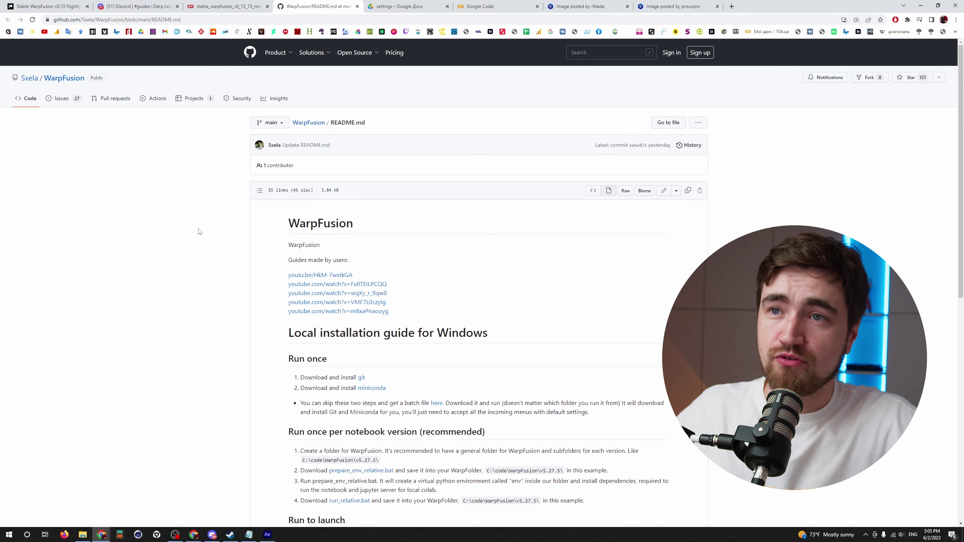
Review the README's Git and Miniconda install steps, then download install_git_conda.bat from its link.
scroll(228, 229, "down", 1)
scroll(259, 228, "up", 1)
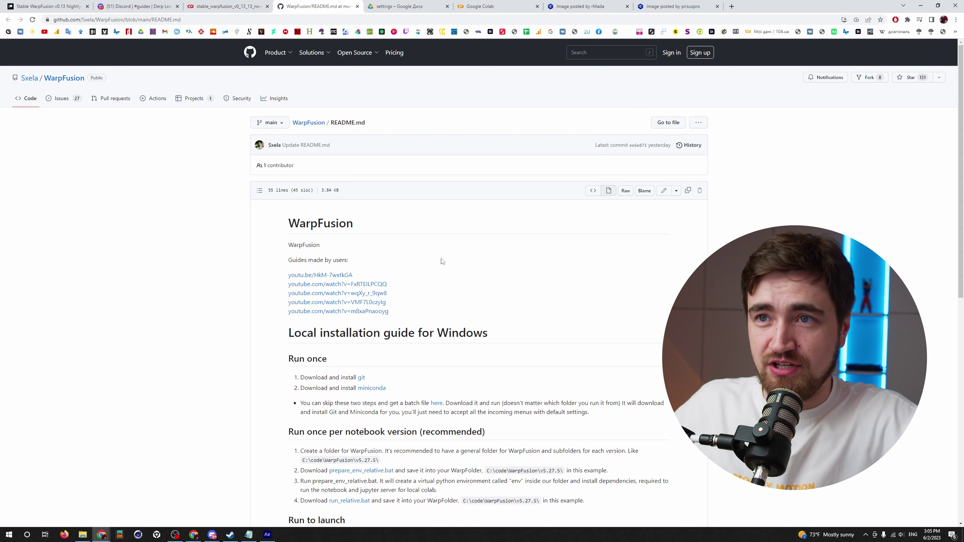
scroll(367, 202, "down", 4)
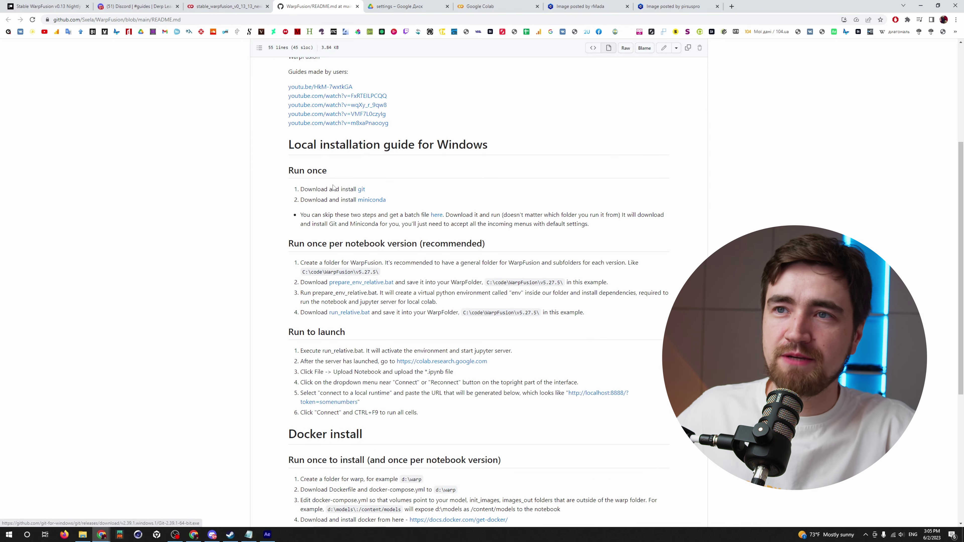
left_click_drag(315, 192, 384, 194)
left_click(356, 191)
triple_click(376, 199)
left_click(407, 205)
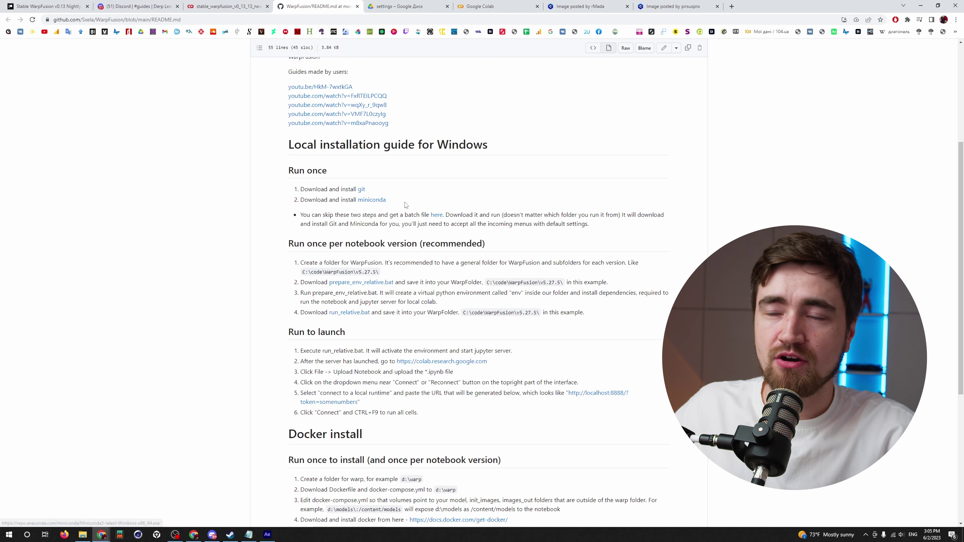
scroll(346, 190, "up", 1)
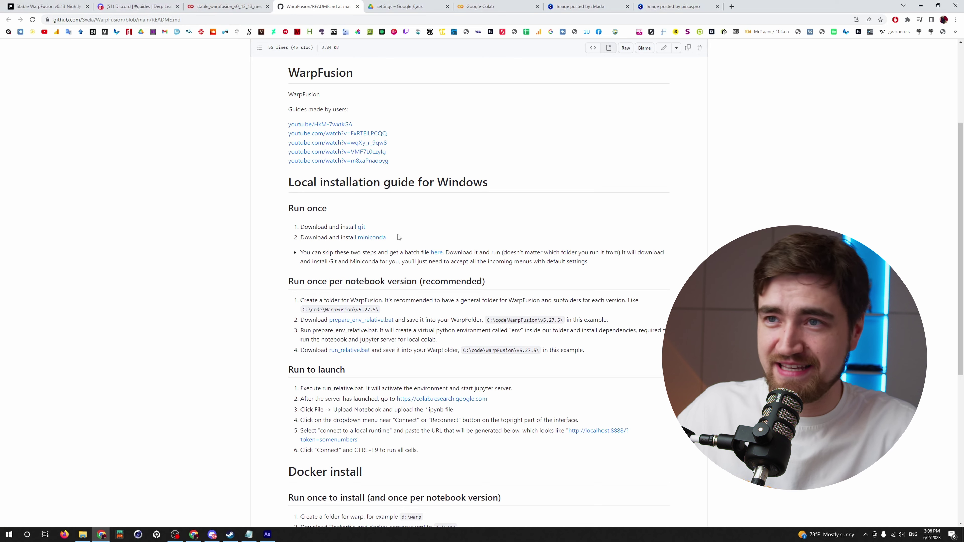
left_click(437, 252)
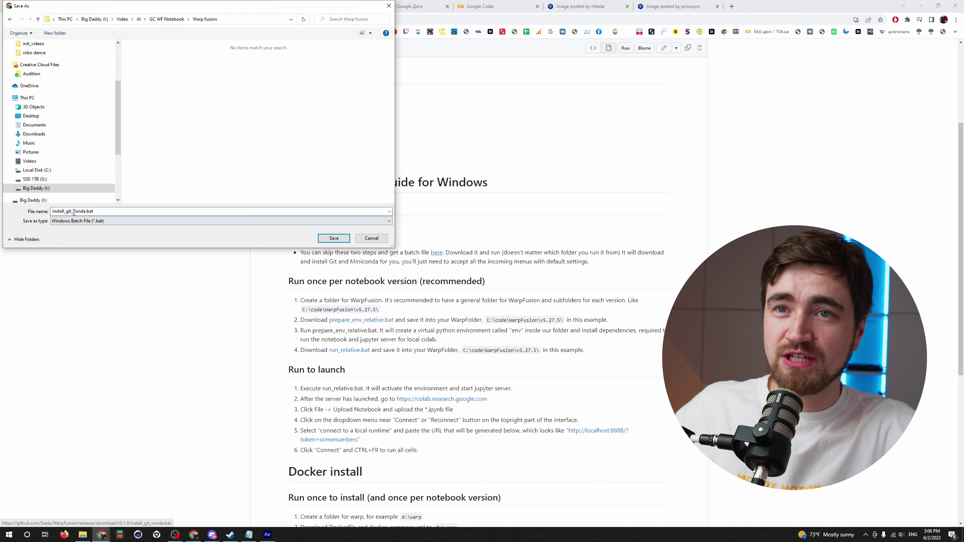
Confirm saving install_git_conda.bat into the Warp fusion folder.
left_click(334, 238)
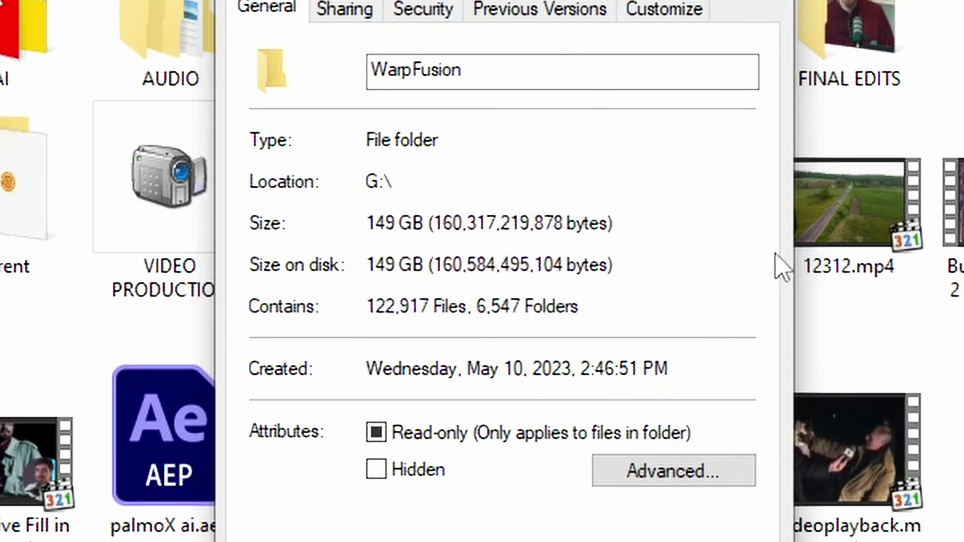
left_click_drag(367, 224, 492, 223)
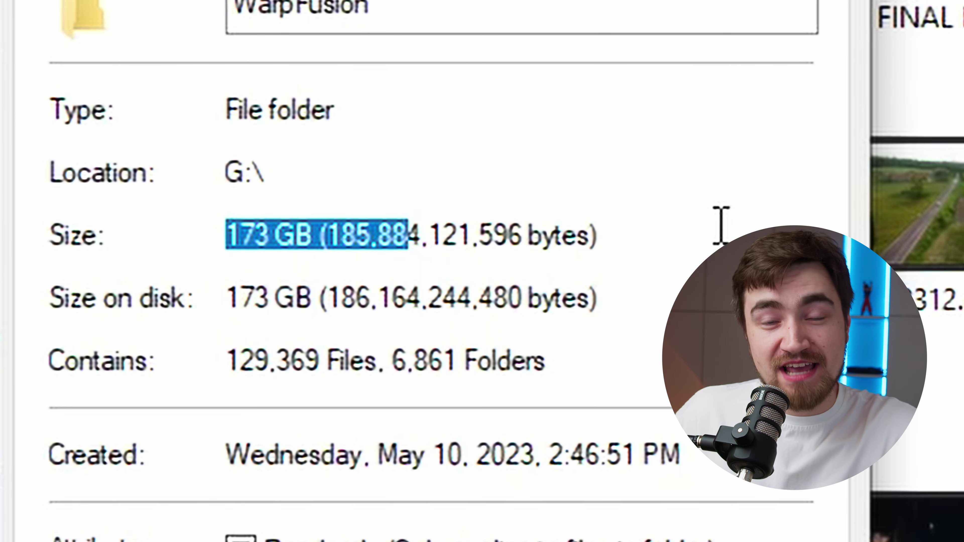
left_click(527, 263)
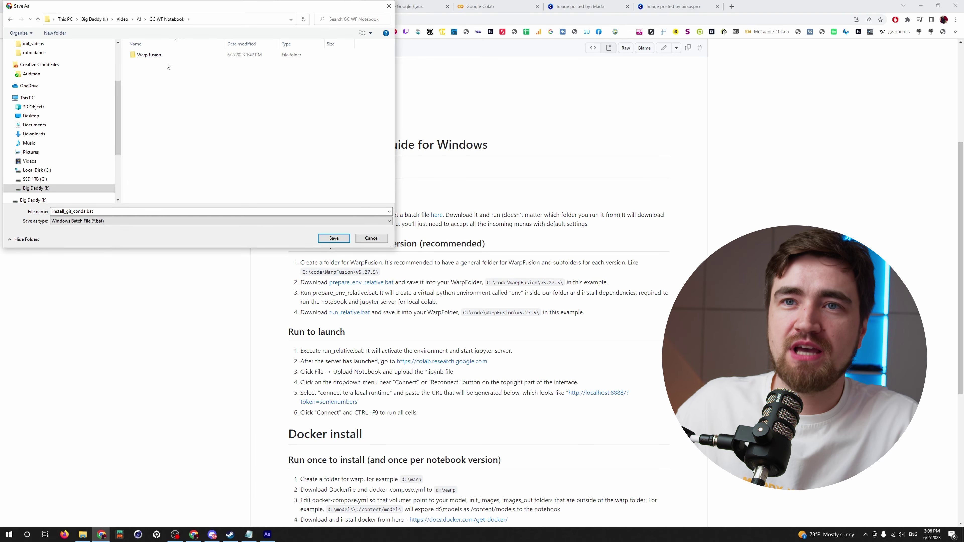
Dismiss the pending save, then save prepare_env_relative.bat into the Warp fusion folder.
double_click(155, 57)
left_click(371, 238)
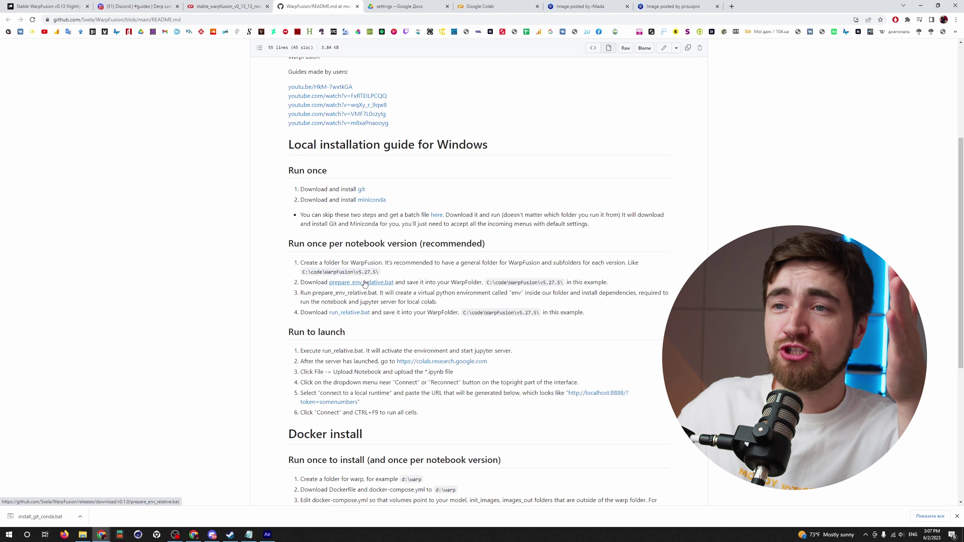
left_click(344, 284)
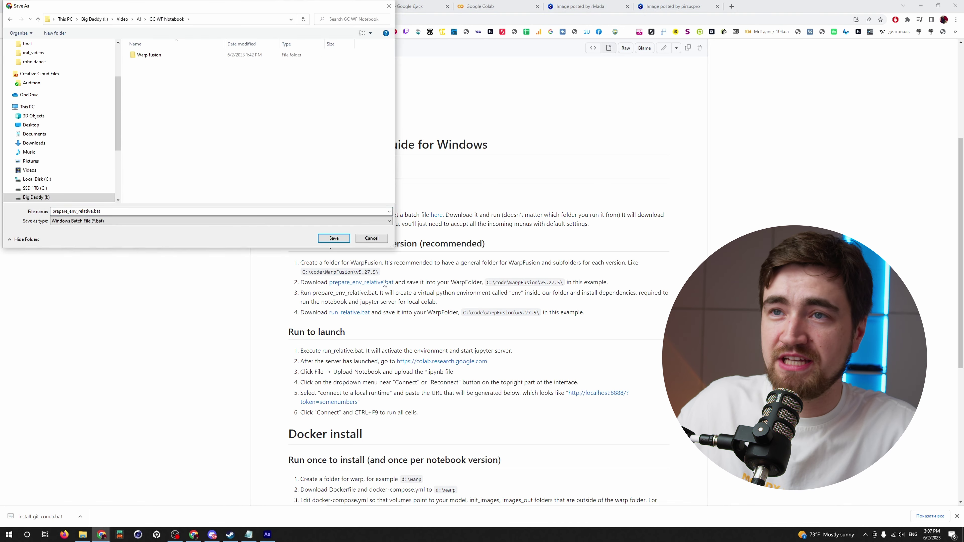
double_click(159, 55)
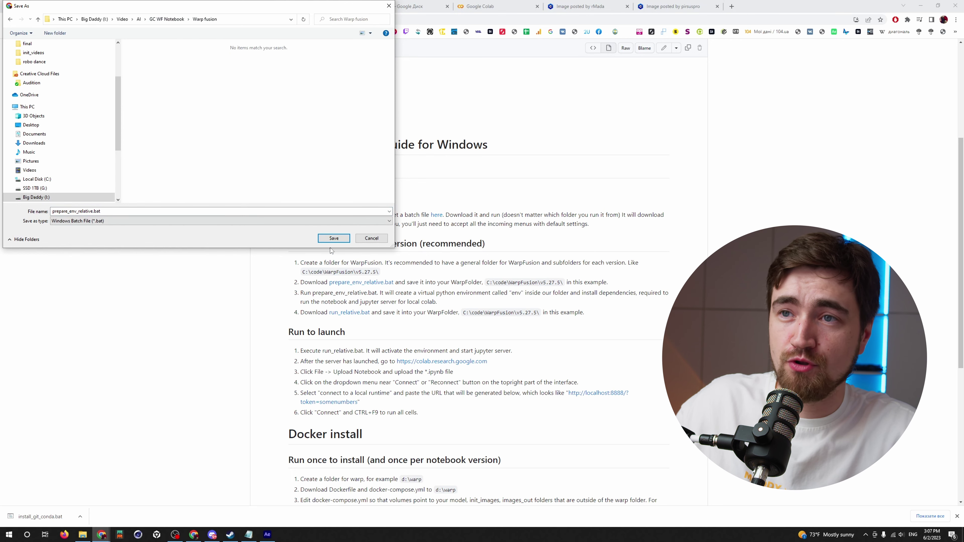
left_click(331, 238)
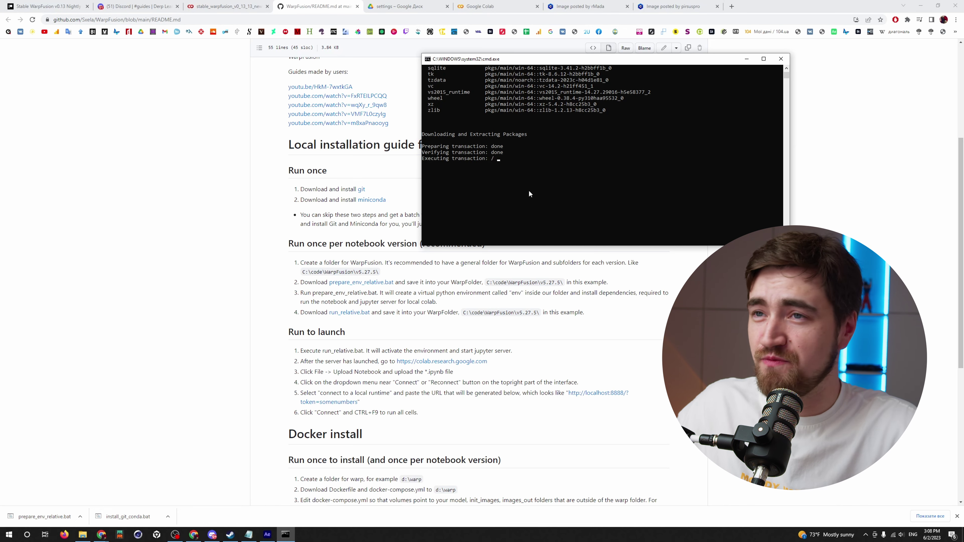
Move the installer console aside while the conda environment packages install.
left_click_drag(523, 58, 193, 201)
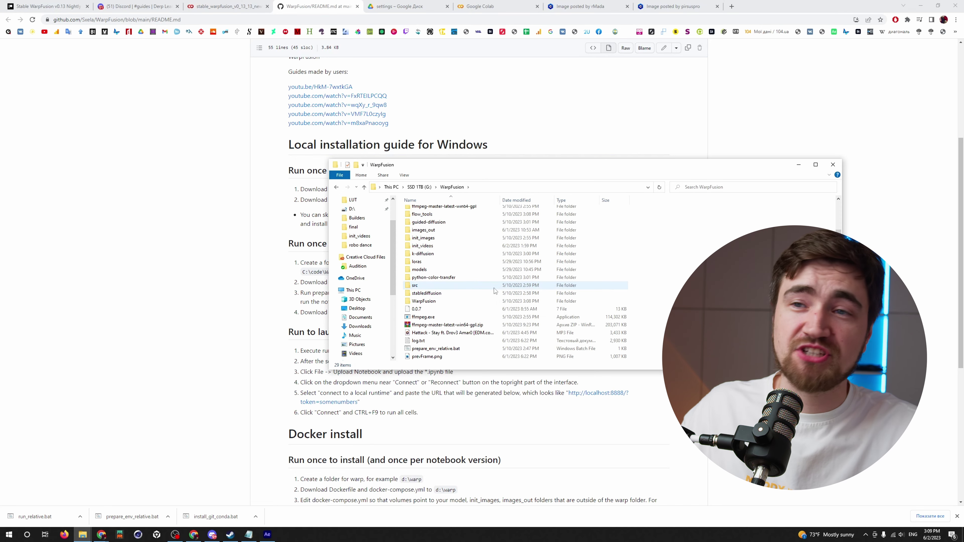
scroll(494, 291, "down", 2)
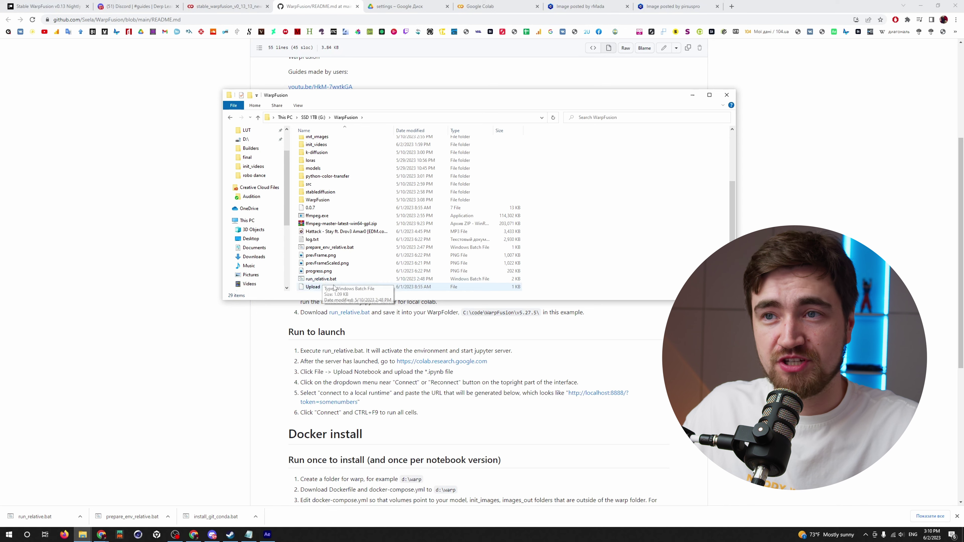
Launch run_relative.bat to start Jupyter and select the localhost:8888 address.
double_click(314, 279)
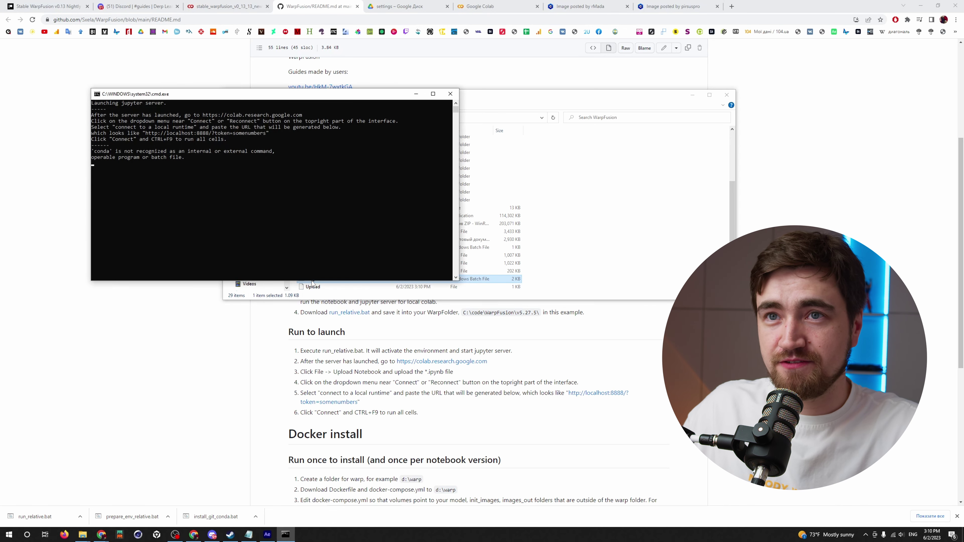
left_click(88, 20)
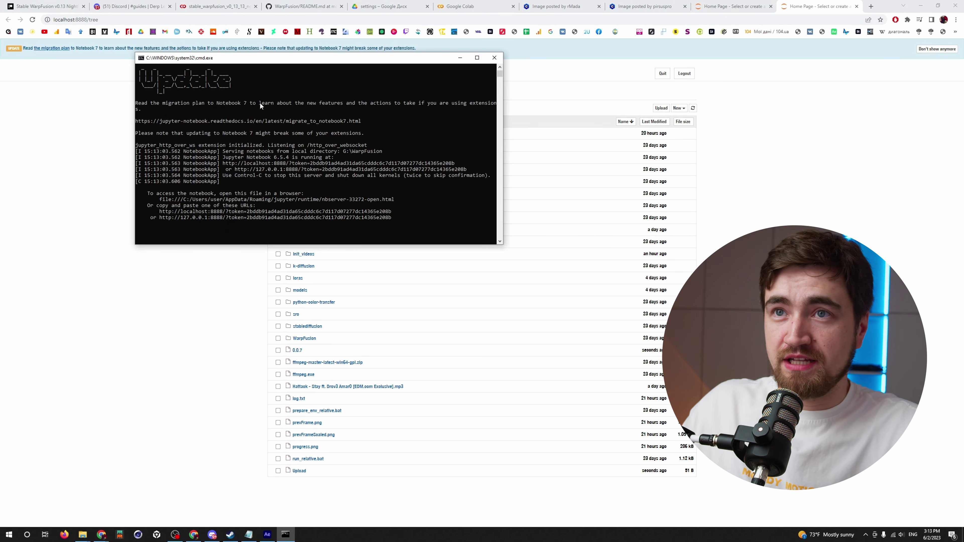
scroll(274, 133, "up", 2)
scroll(321, 174, "down", 2)
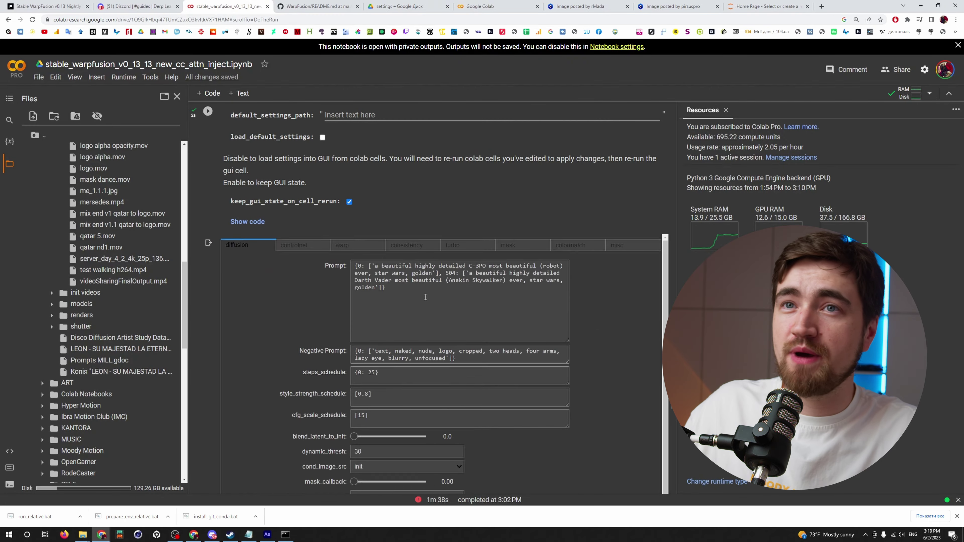
Terminate the hosted Colab session and choose Connect to a local runtime.
scroll(380, 291, "up", 5)
scroll(430, 300, "up", 20)
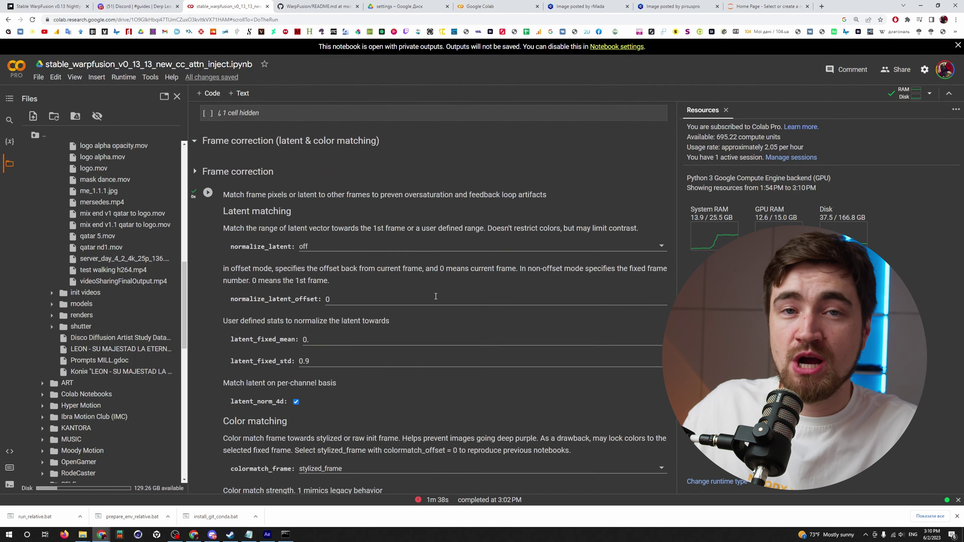
scroll(432, 296, "up", 15)
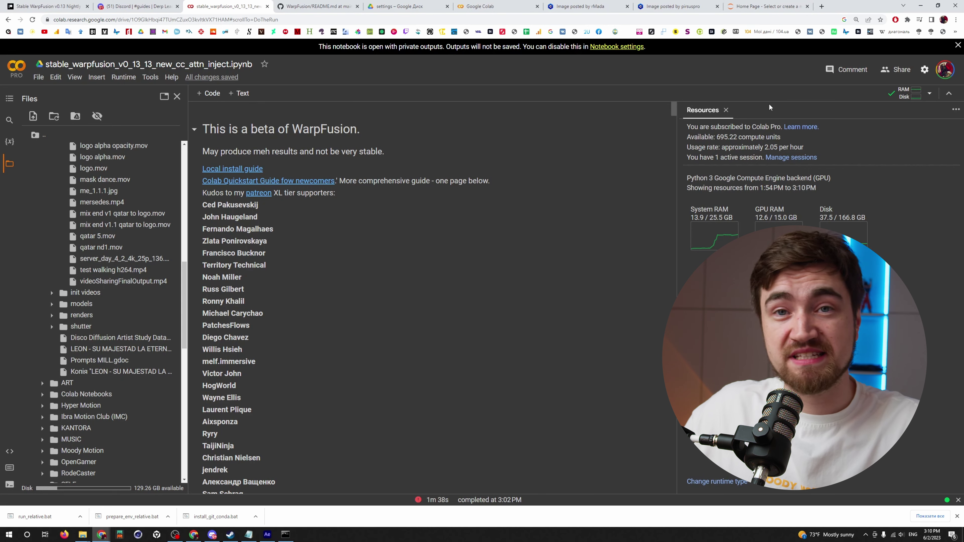
left_click(797, 158)
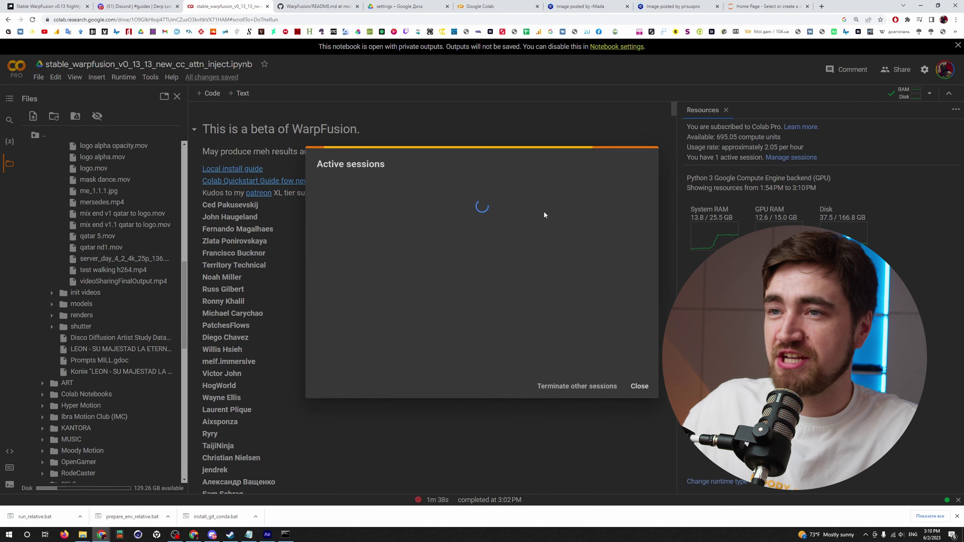
left_click(641, 211)
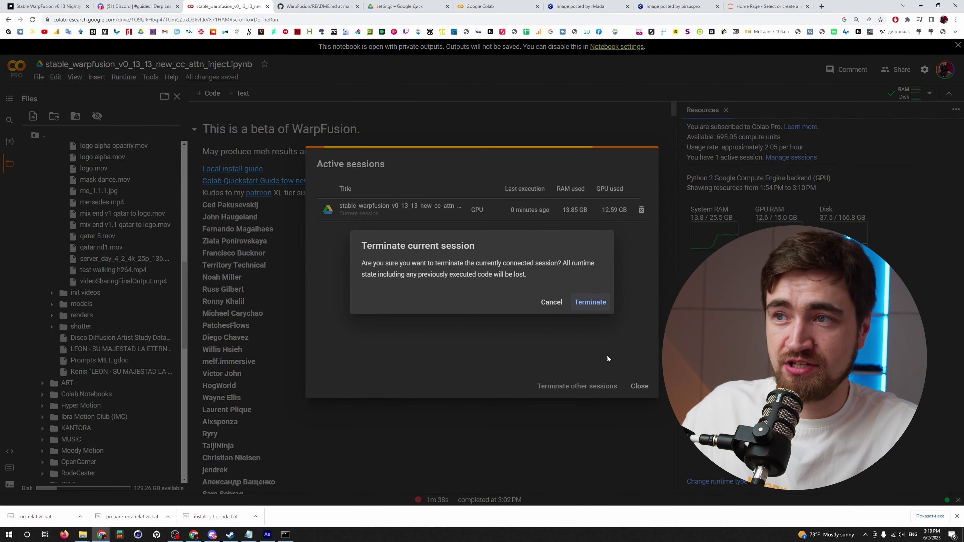
left_click(584, 303)
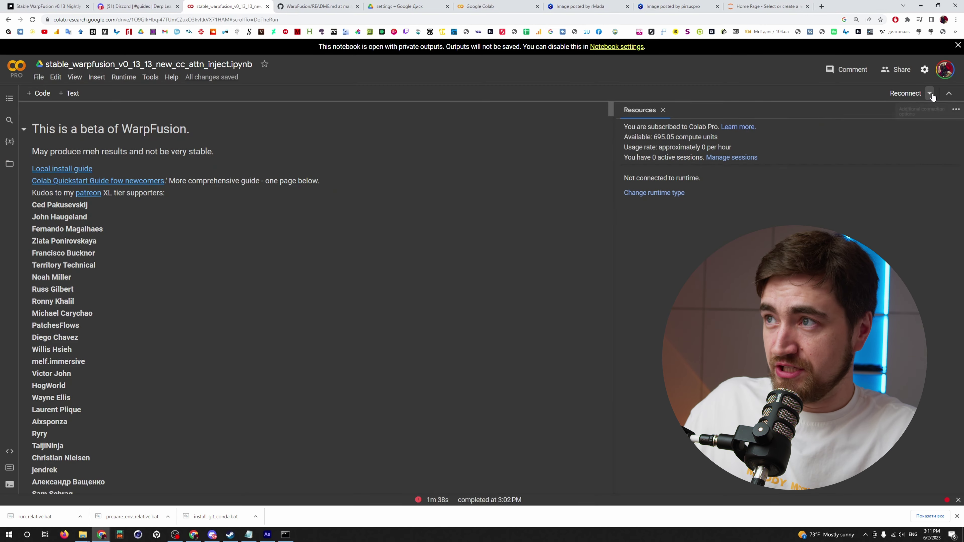
left_click(929, 93)
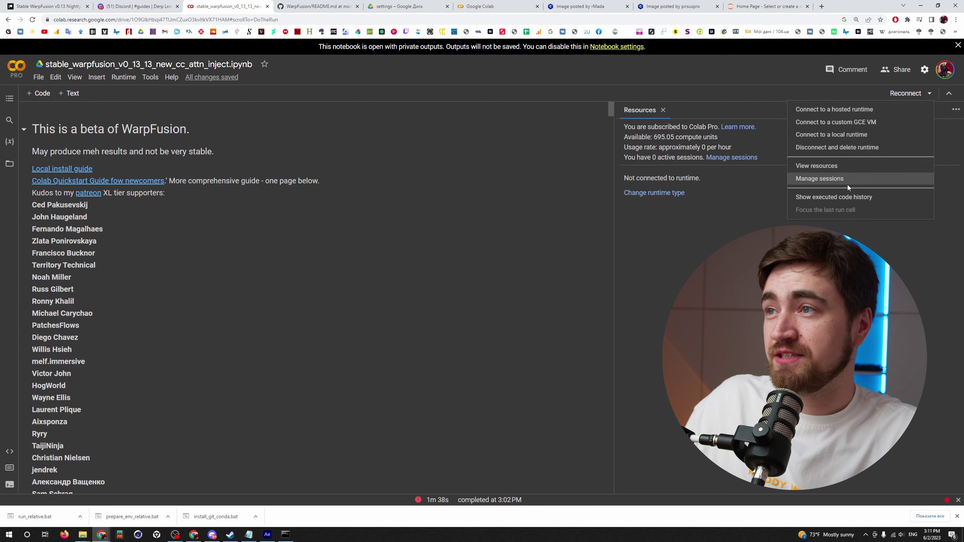
left_click(858, 133)
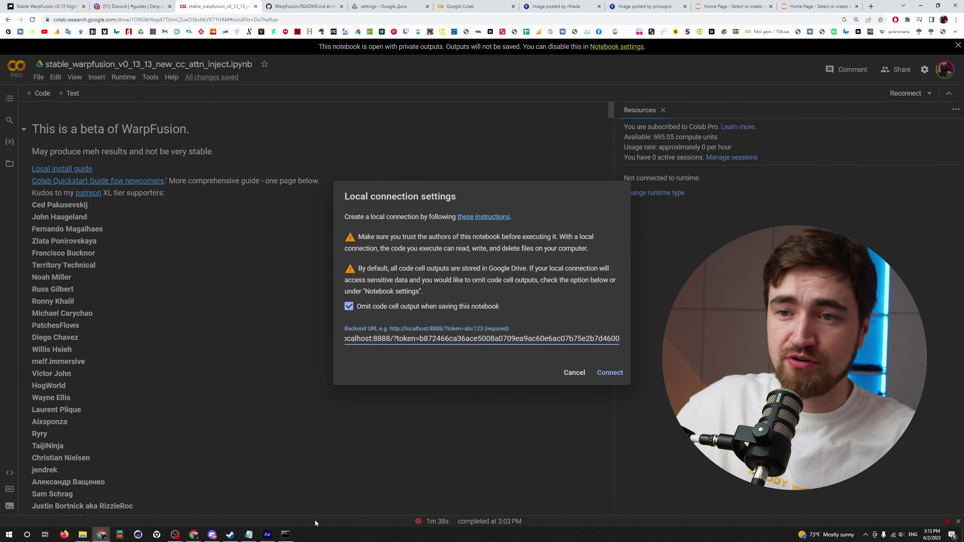
Replace the backend URL with the console's localhost:8888 token URL and connect.
left_click(287, 535)
left_click_drag(223, 163, 455, 163)
key("ctrl+c")
left_click(472, 340)
key("ctrl+a")
key("ctrl+v")
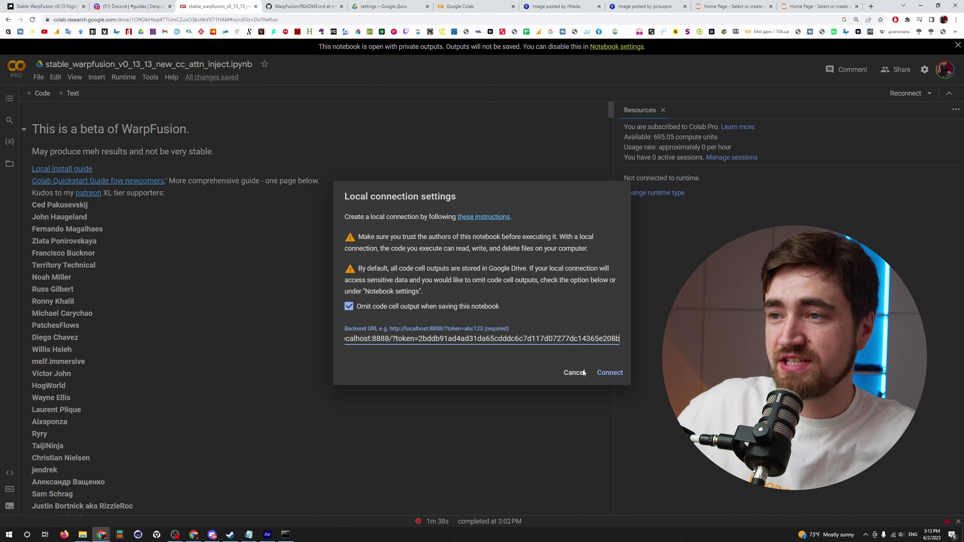
left_click(610, 373)
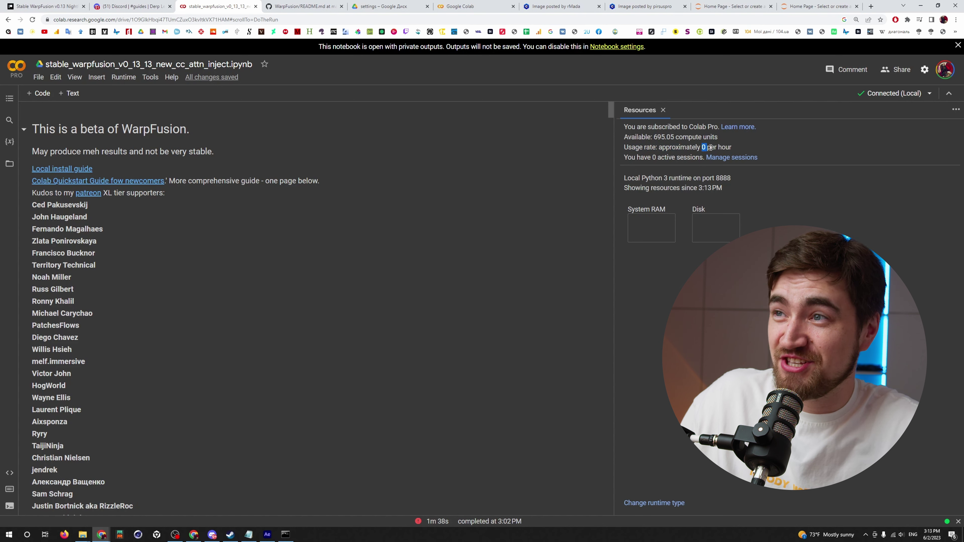
left_click_drag(713, 147, 729, 147)
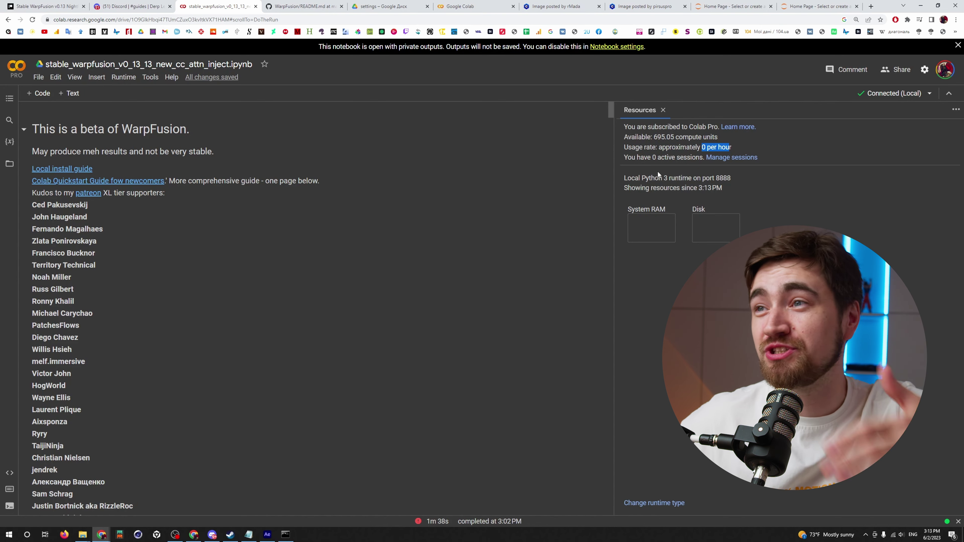
Browse the Metawalker and Robo dance 2 render folders inside the local WarpFusion images_out folder.
left_click(9, 165)
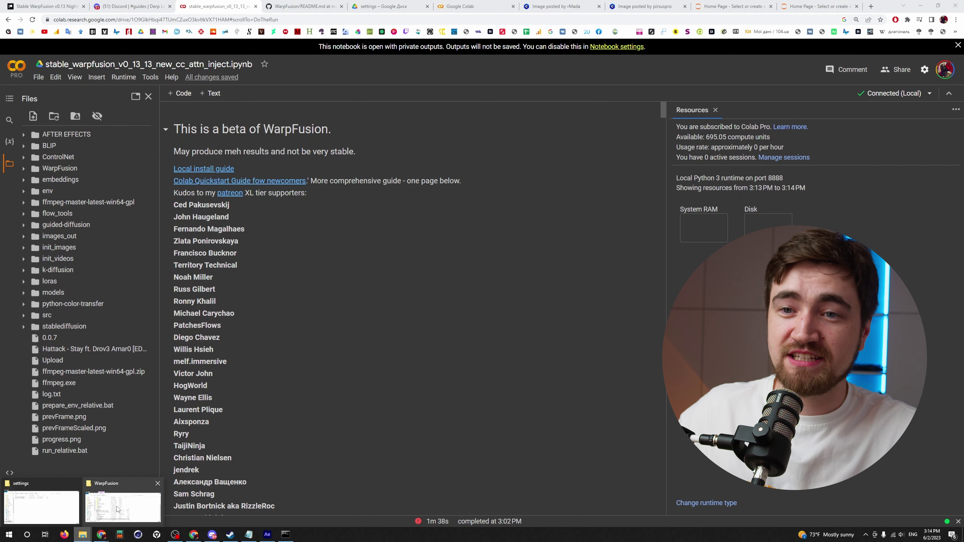
left_click(116, 509)
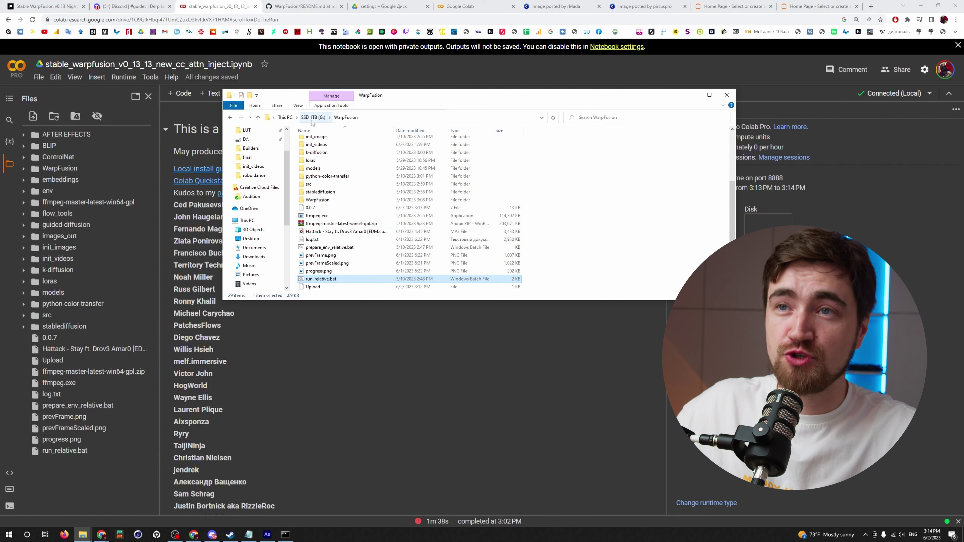
scroll(315, 146, "up", 4)
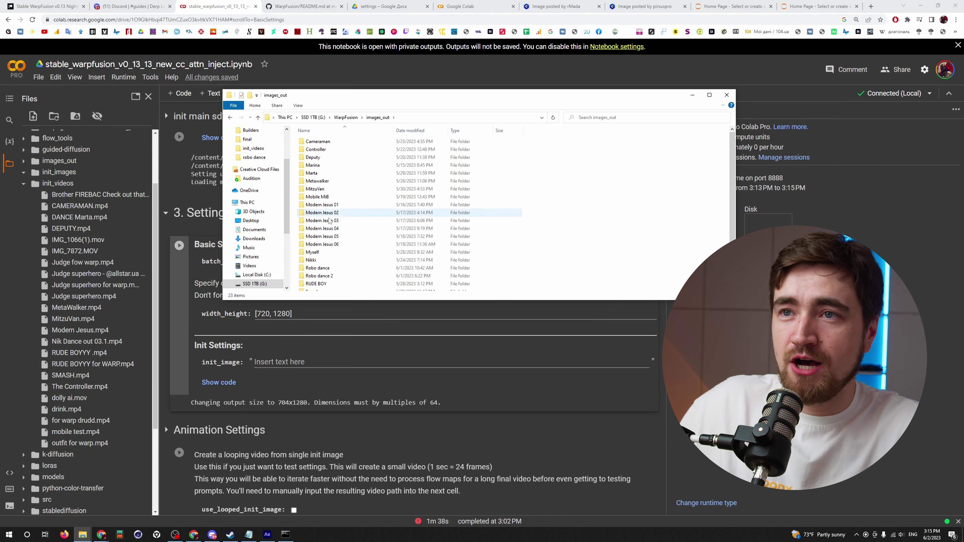
left_click(313, 182)
double_click(313, 185)
scroll(512, 249, "down", 5)
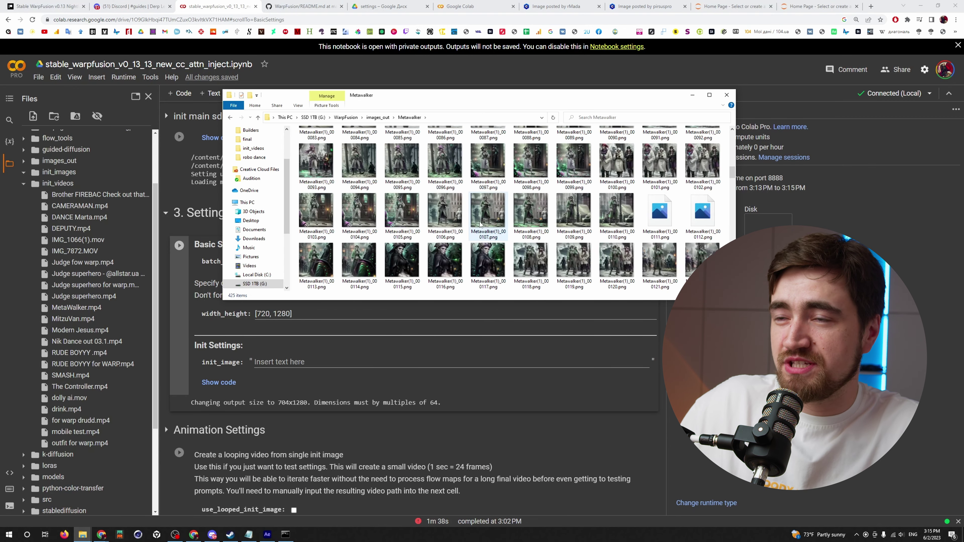
left_click(377, 117)
double_click(319, 248)
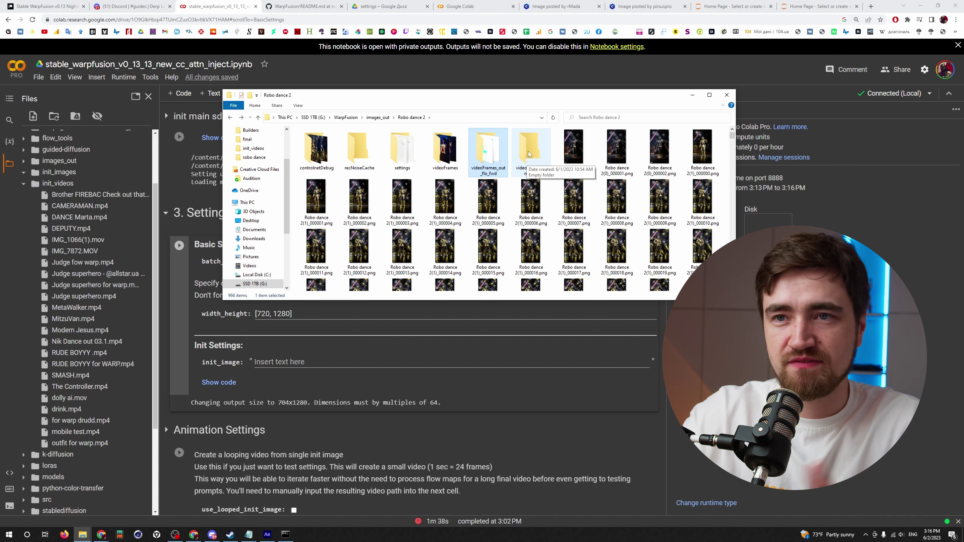
Open the models folder and select all six checkpoint files to see their size.
left_click(345, 117)
double_click(322, 243)
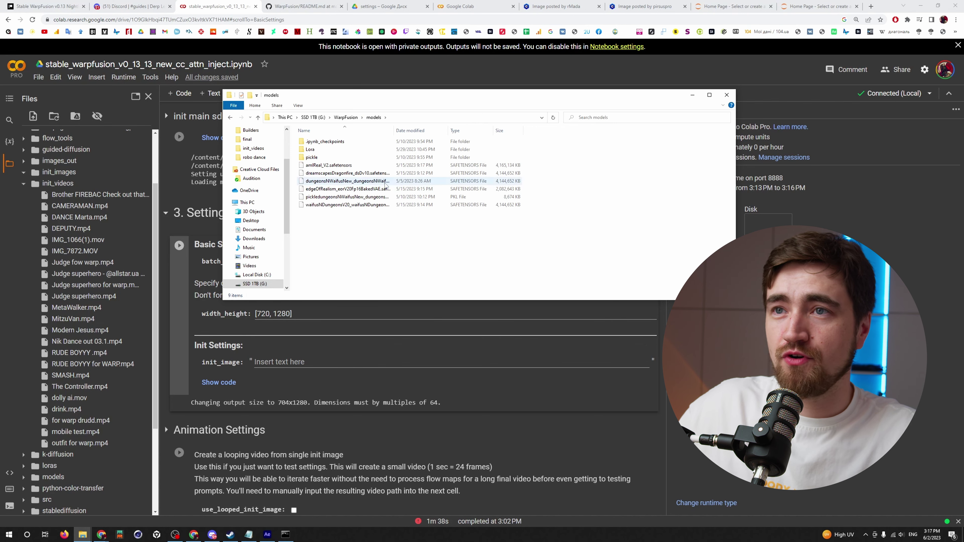
left_click_drag(384, 265, 312, 164)
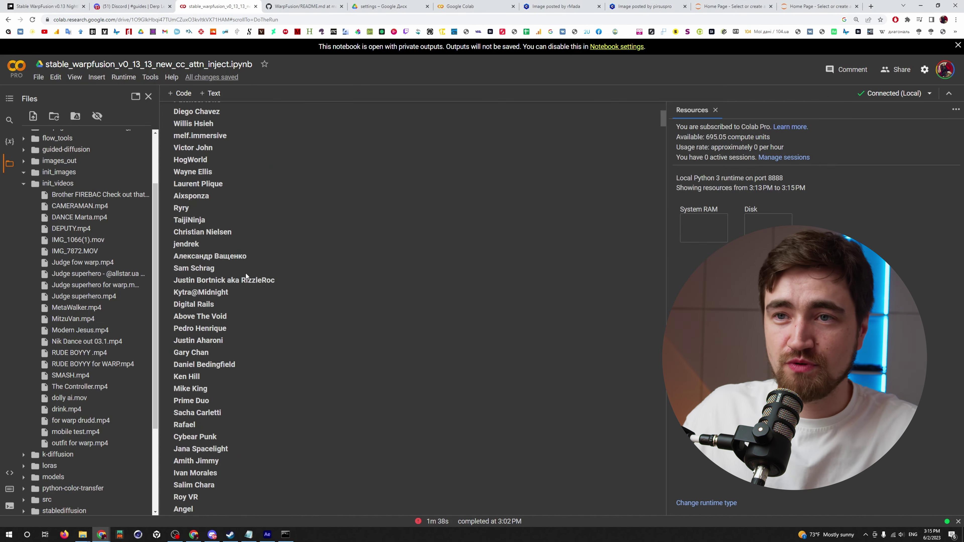
Set video_init_path to the copied init_videos/Judge superhero.mp4 path, without the leading slash.
scroll(249, 273, "down", 5)
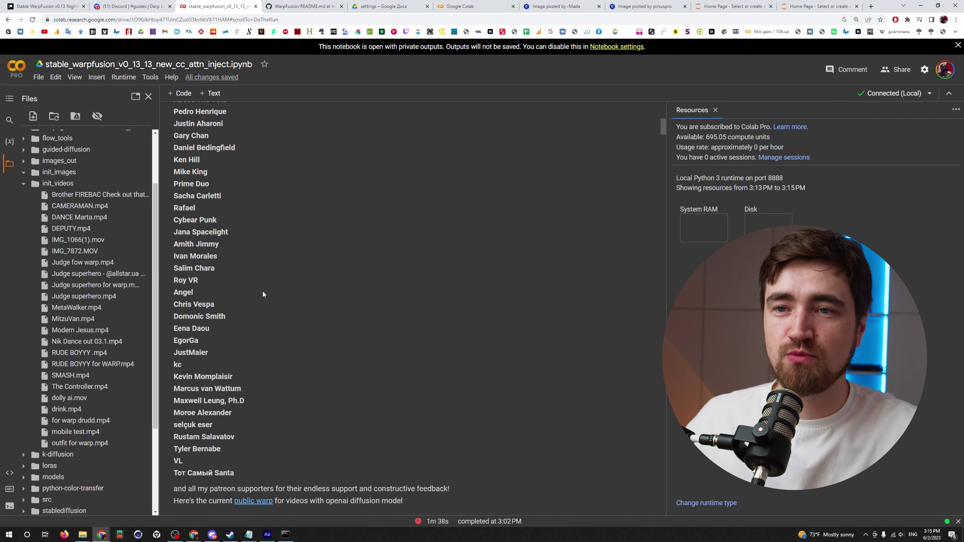
scroll(263, 295, "down", 20)
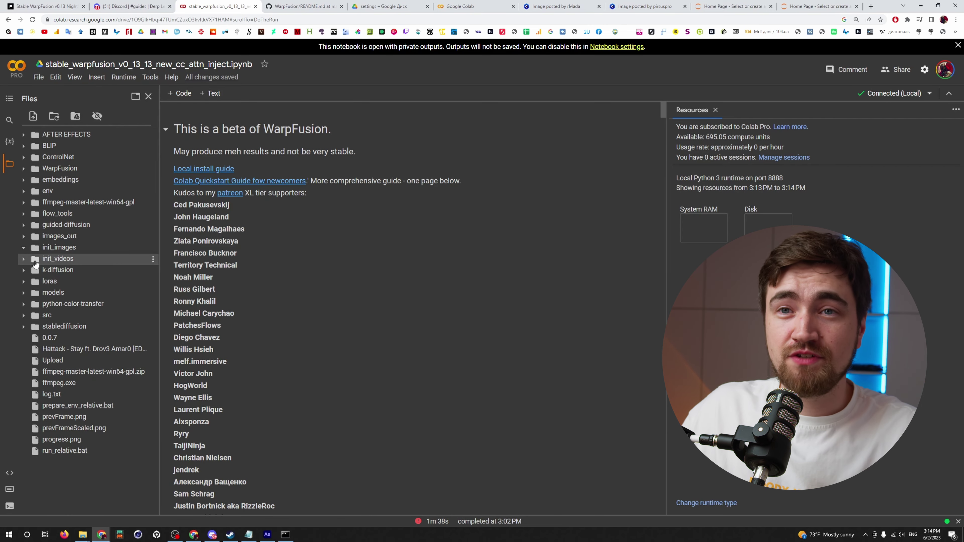
left_click(35, 262)
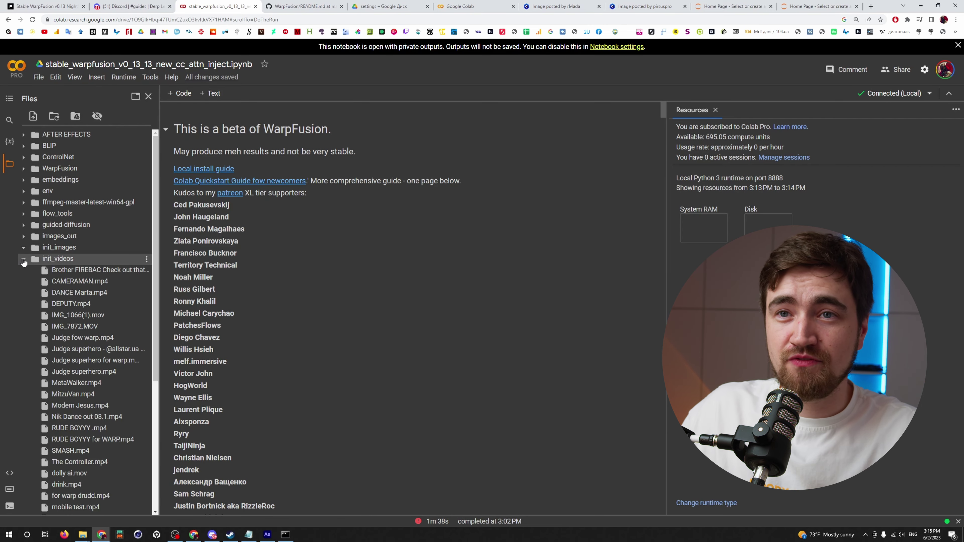
scroll(89, 359, "down", 1)
scroll(90, 359, "down", 3)
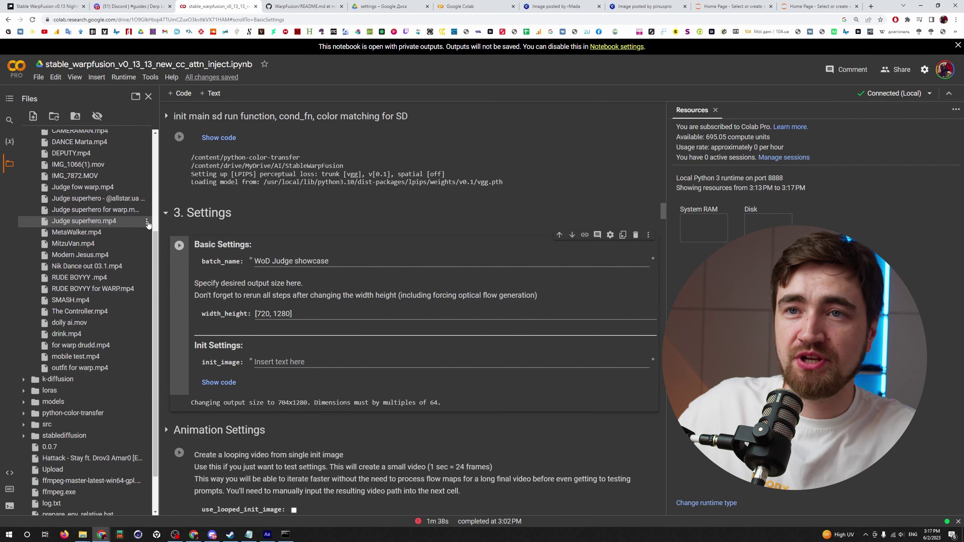
left_click(148, 222)
left_click(76, 278)
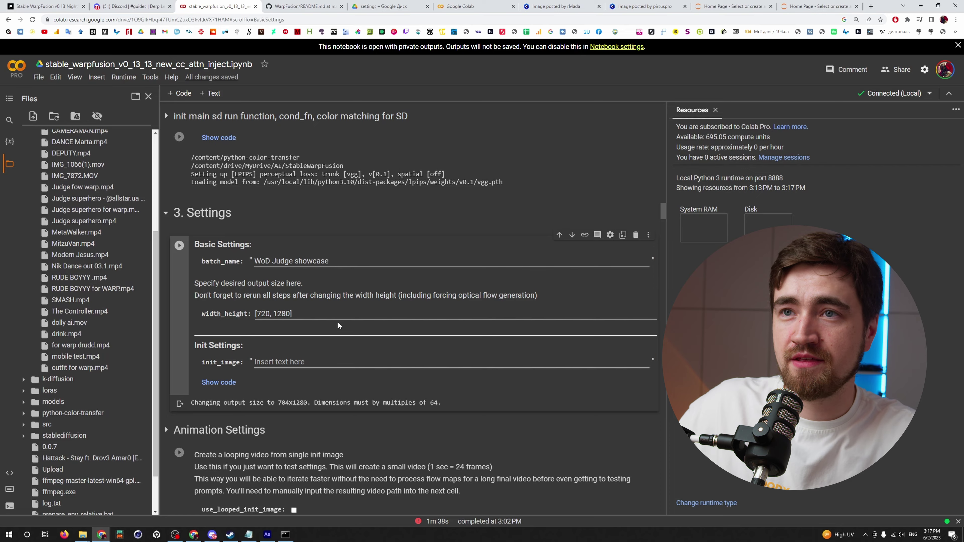
scroll(351, 326, "down", 8)
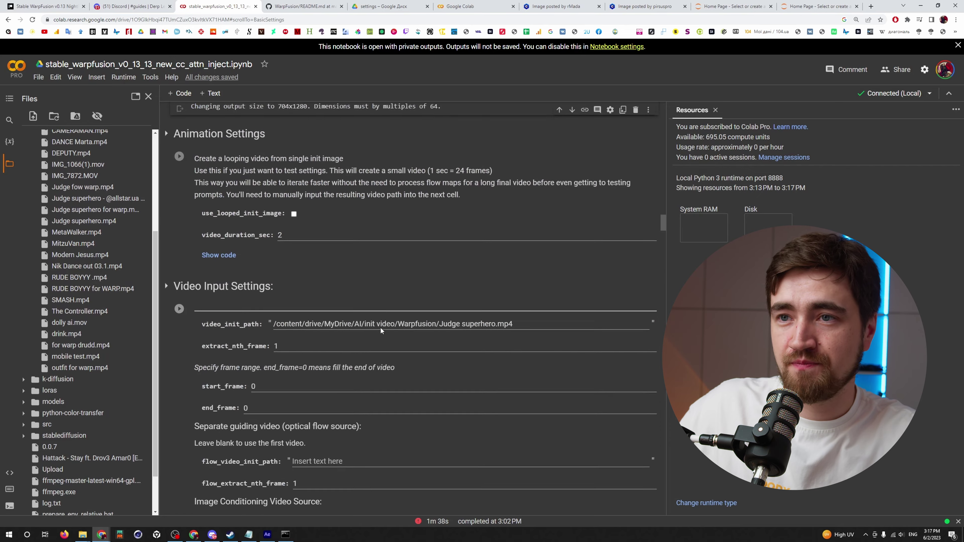
left_click(530, 316)
scroll(529, 316, "down", 4)
left_click_drag(512, 167, 253, 175)
key("ctrl+v")
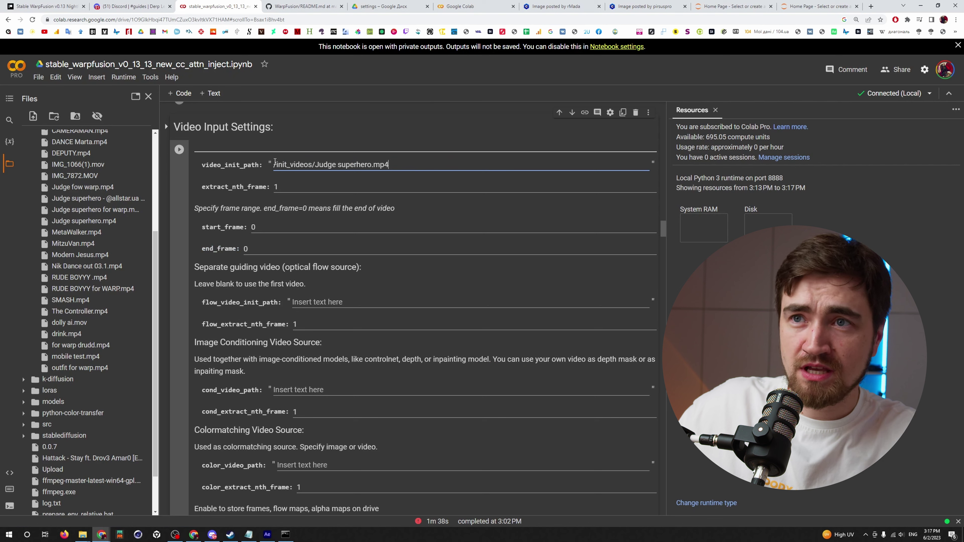
key("BackSpace")
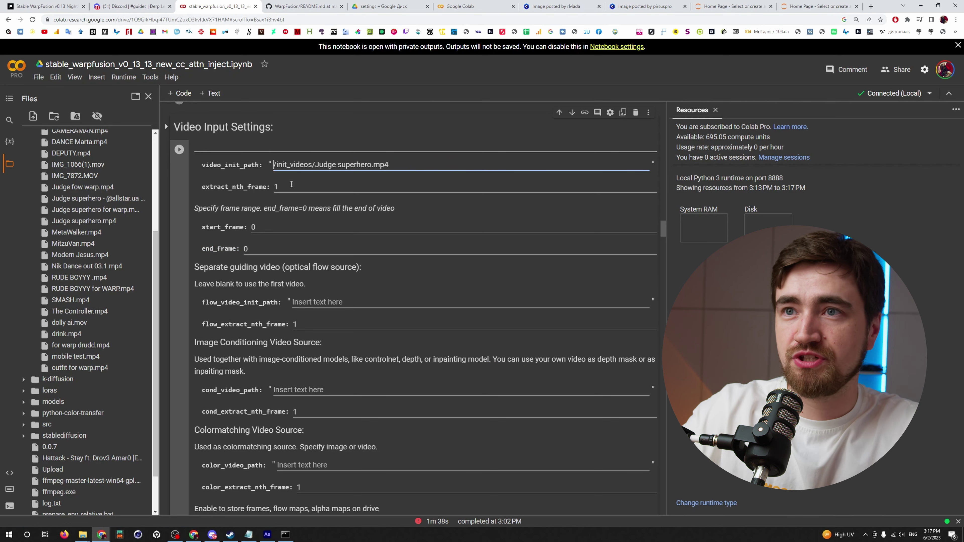
Check the width_height setting and the batch name 'WoD Judge showcase'.
scroll(292, 184, "up", 10)
left_click(274, 235)
left_click_drag(339, 181, 197, 183)
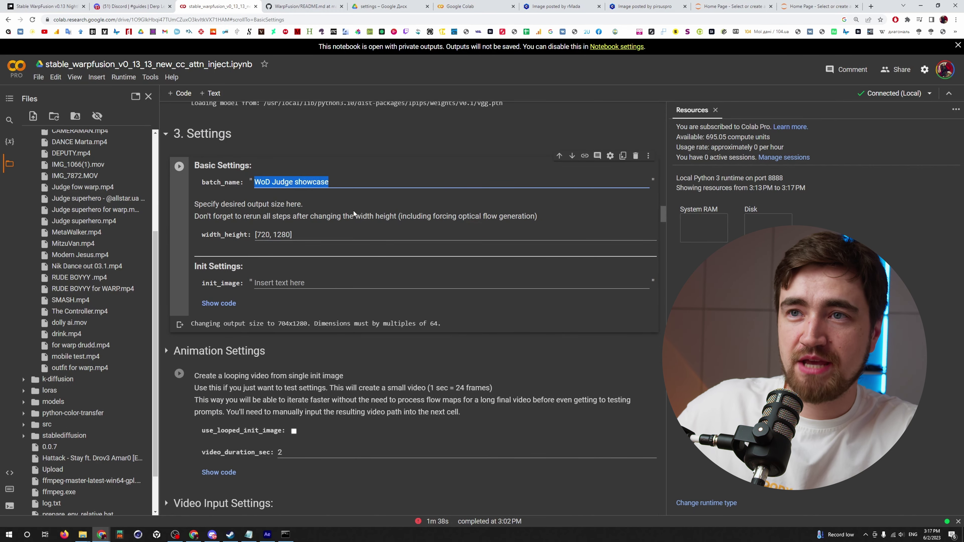
scroll(336, 363, "down", 15)
scroll(336, 359, "up", 15)
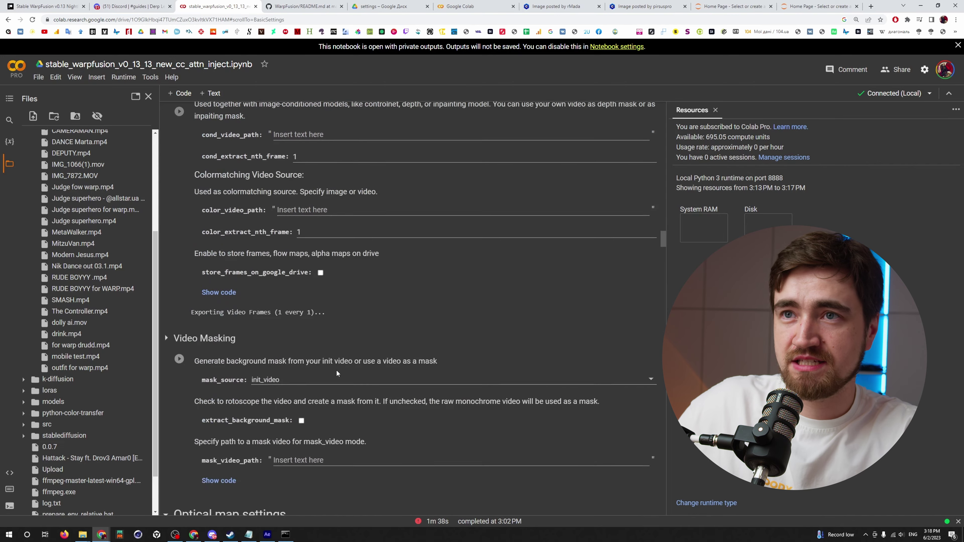
left_click_drag(565, 274, 231, 272)
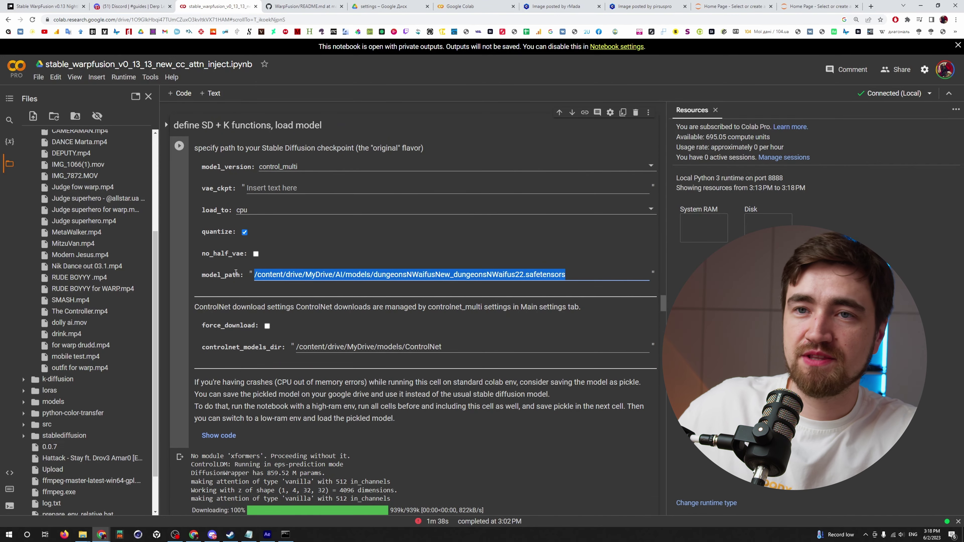
Set model_path to ./models/dungeonsNWaifusNew_dungeonsNWaifus22.safetensors and run the drive-mount cell.
left_click(51, 402)
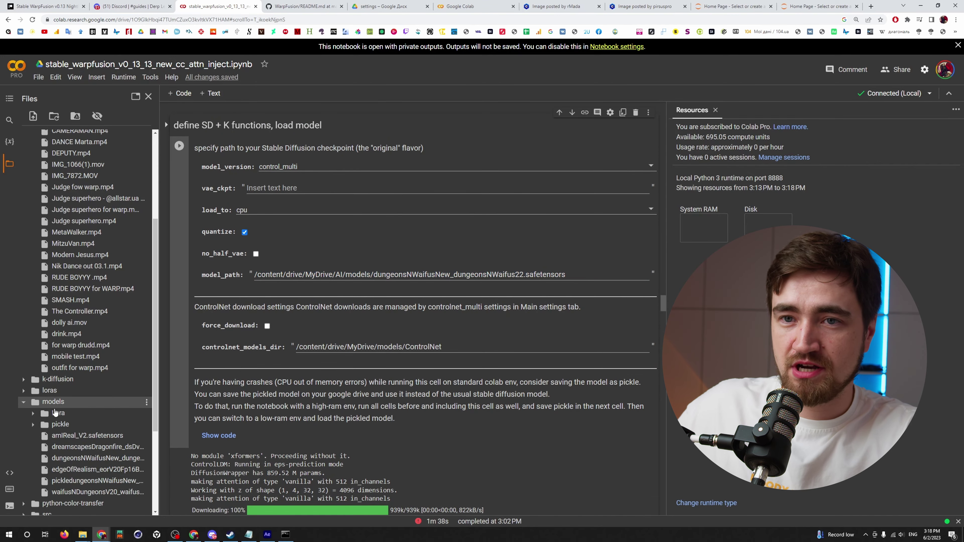
scroll(66, 413, "down", 2)
right_click(57, 383)
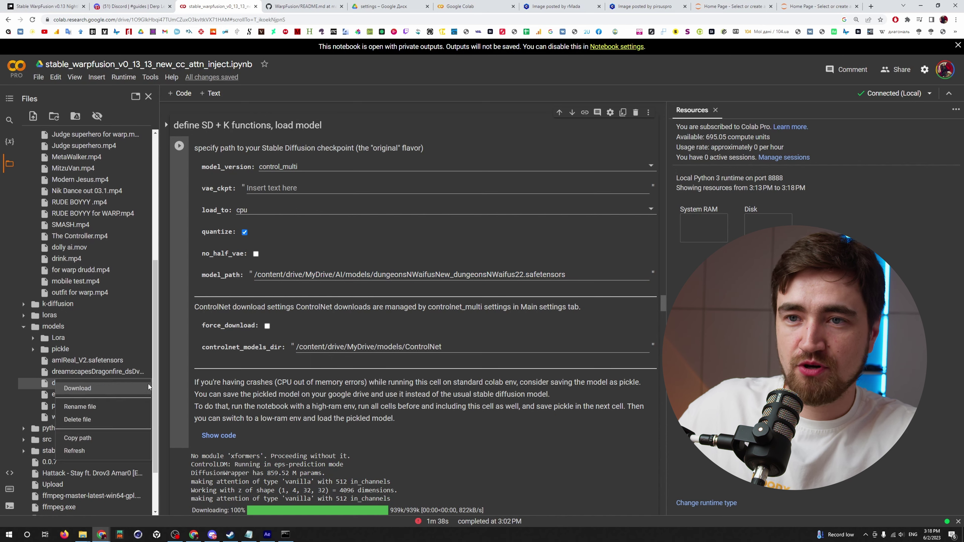
left_click(85, 438)
left_click_drag(565, 274, 253, 275)
key("ctrl+v")
left_click(257, 274)
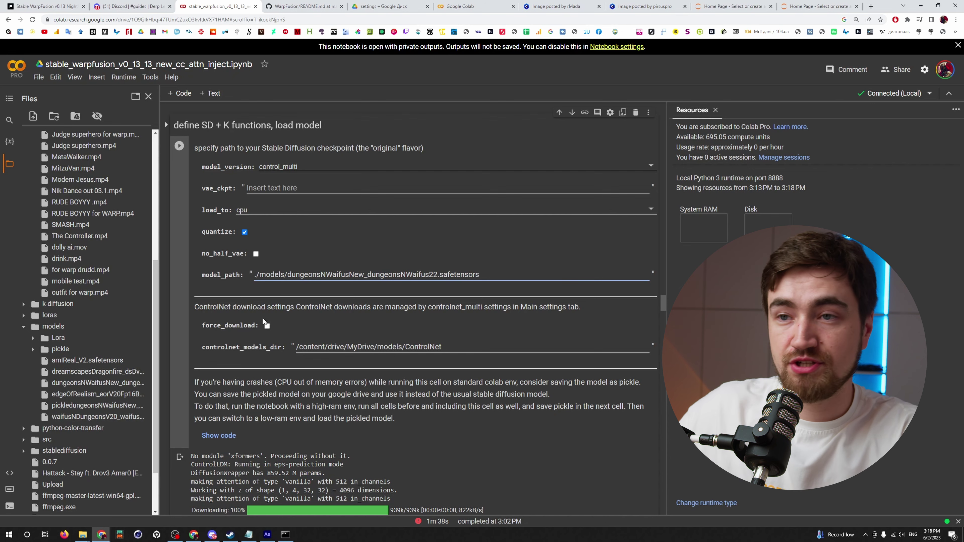
key("ctrl+F9")
Run all notebook cells on the local runtime and follow the setup output until it errors.
left_click(126, 78)
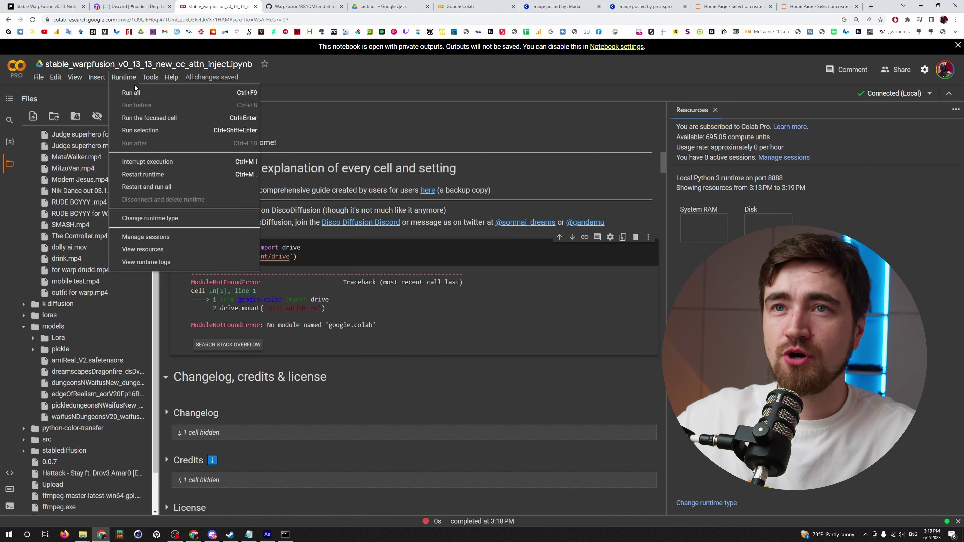
left_click(139, 89)
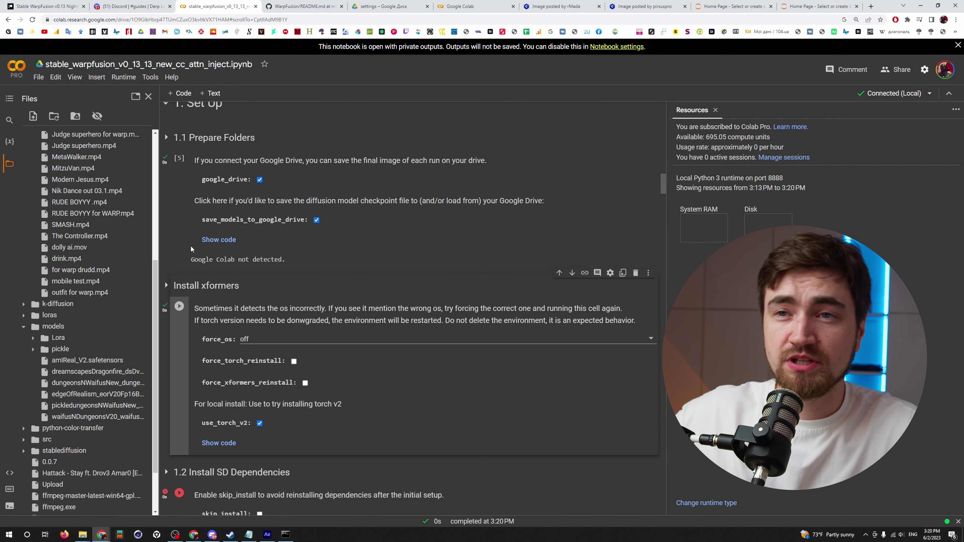
scroll(186, 176, "down", 10)
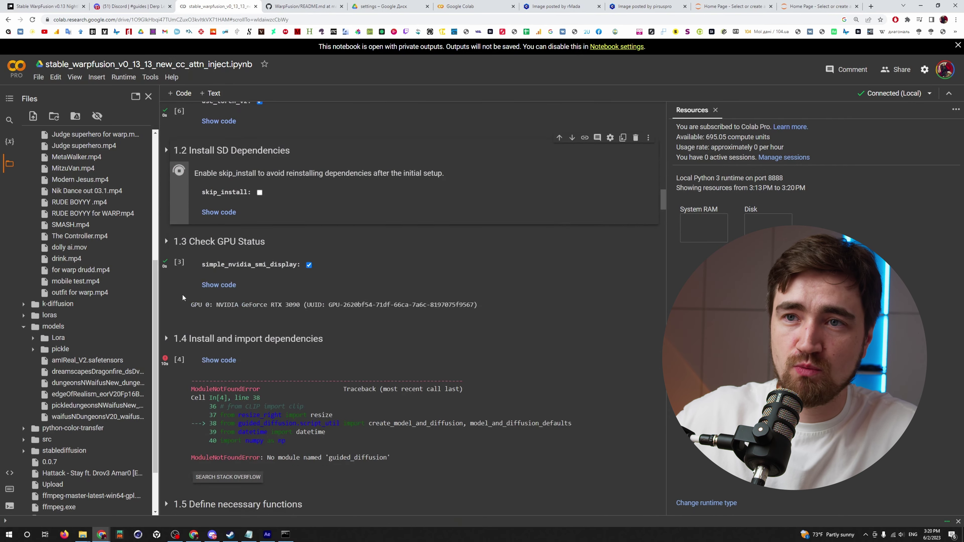
left_click(180, 170)
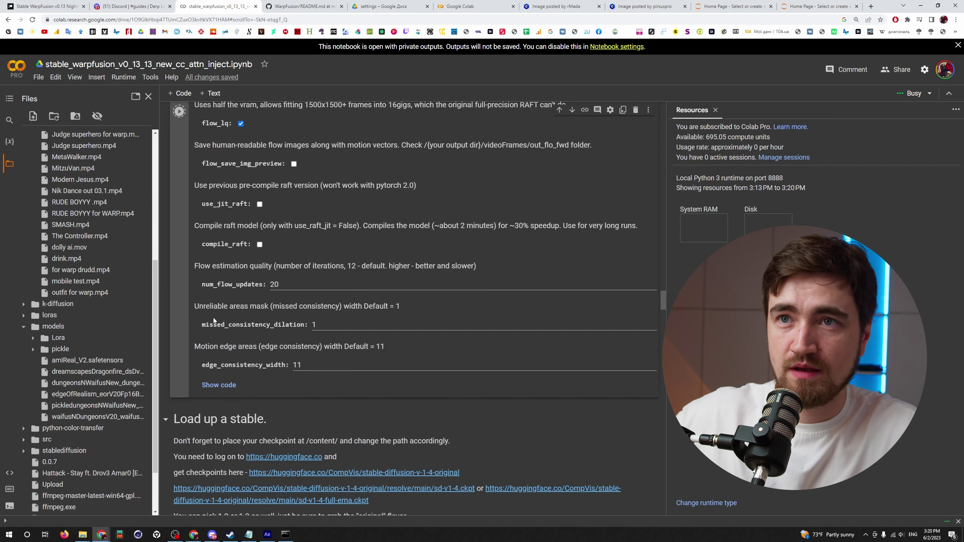
scroll(214, 317, "down", 6)
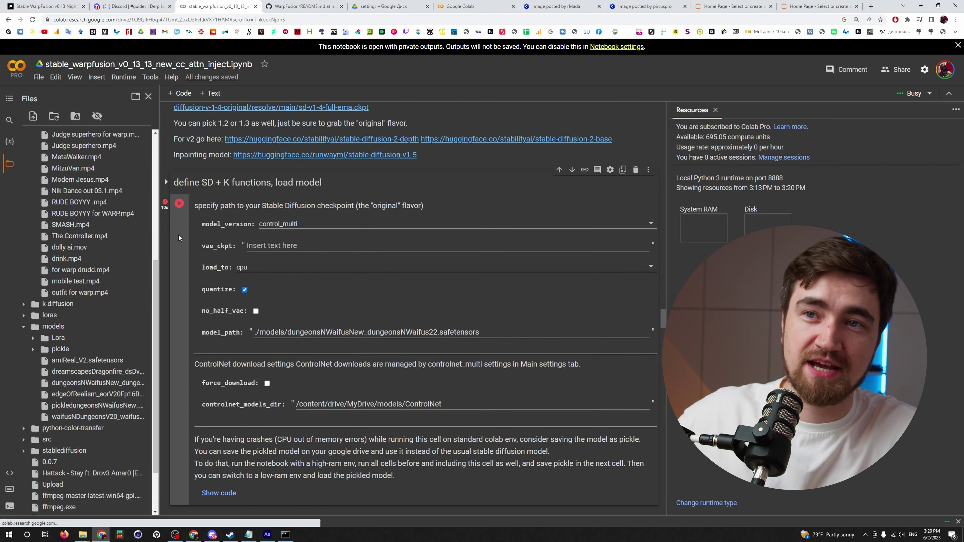
scroll(395, 318, "up", 20)
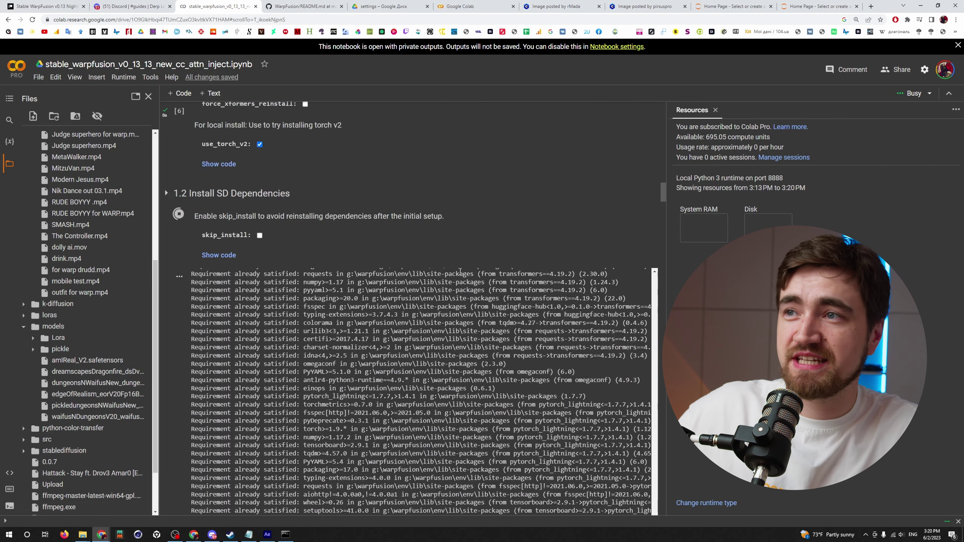
scroll(380, 266, "down", 10)
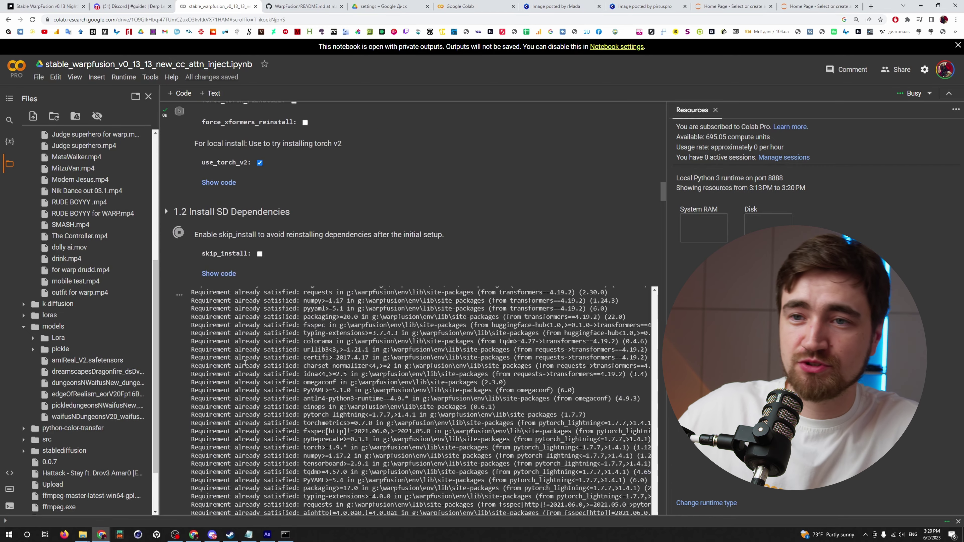
scroll(260, 225, "up", 15)
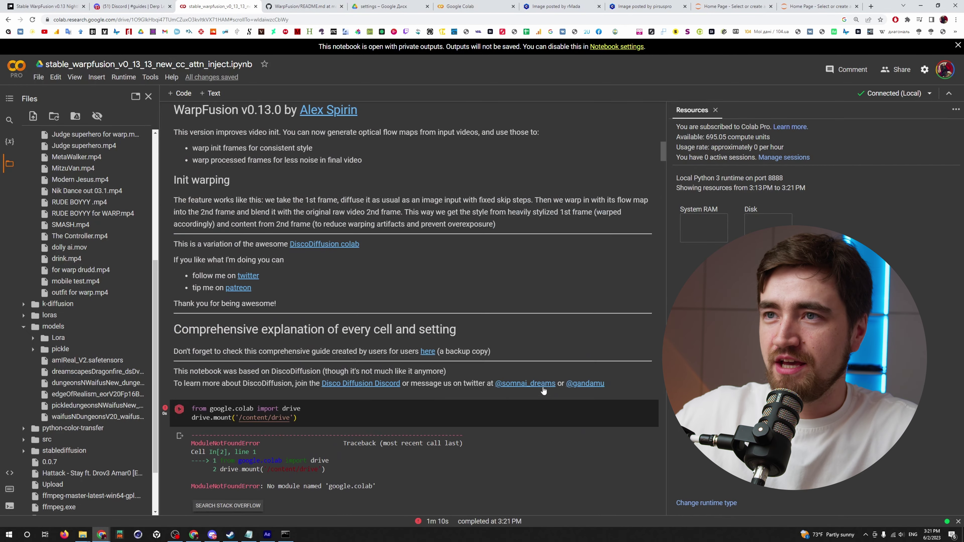
Delete the failing google.colab drive-mount cell.
scroll(545, 390, "down", 4)
left_click(568, 256)
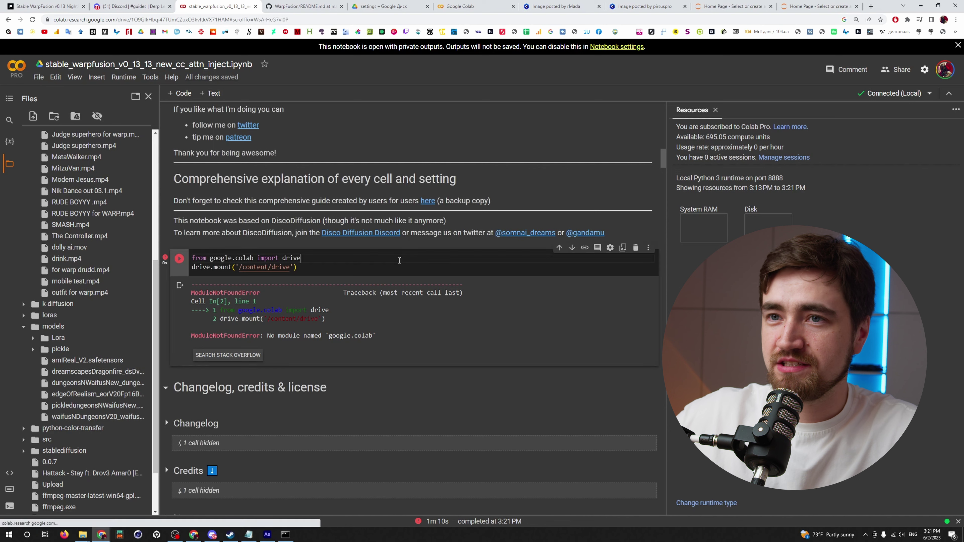
left_click(636, 248)
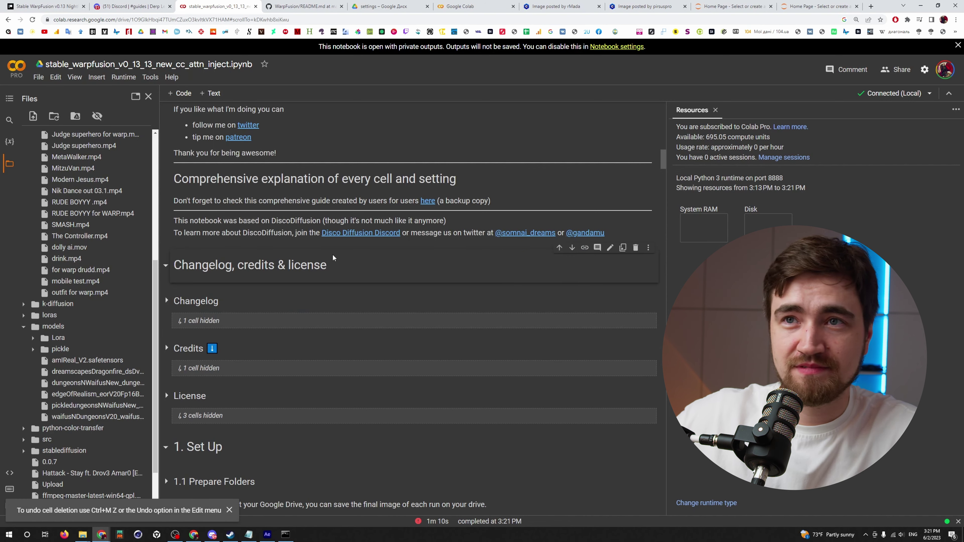
Run all cells again from the top and scroll through the output down to the GUI.
left_click(124, 77)
left_click(135, 94)
scroll(320, 282, "down", 10)
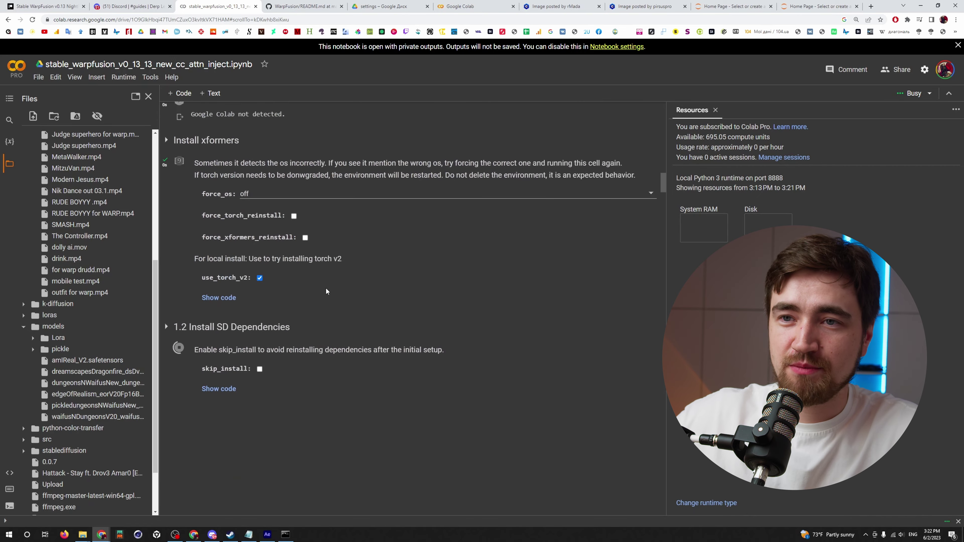
scroll(328, 289, "down", 5)
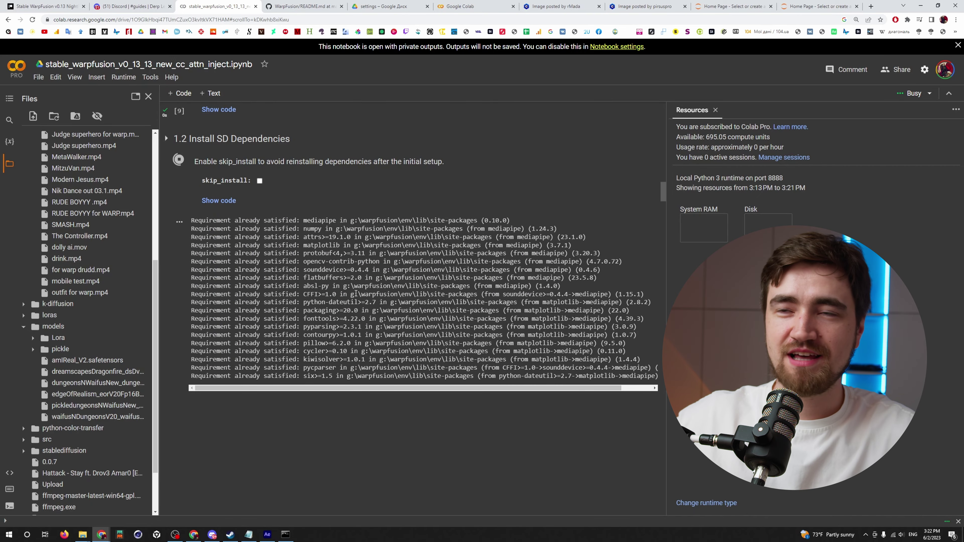
scroll(456, 336, "up", 5)
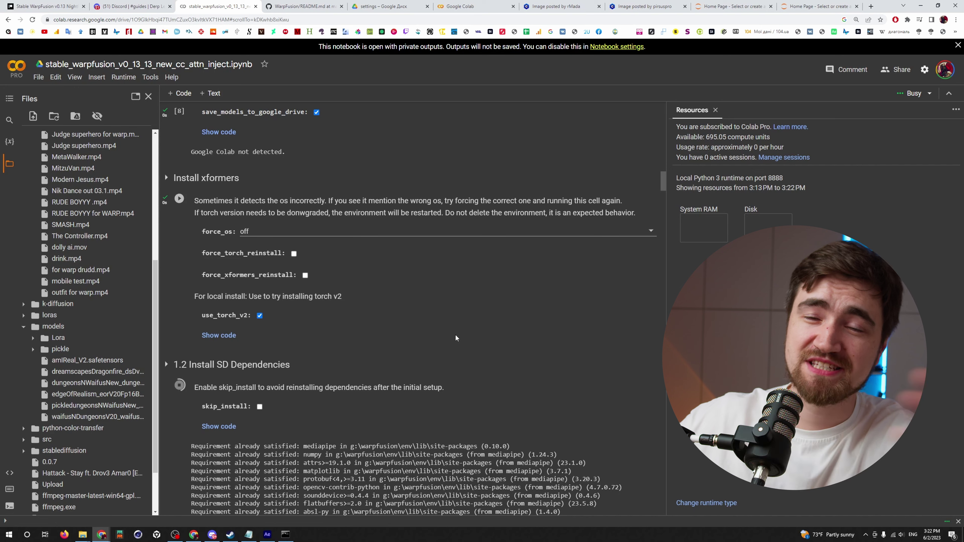
scroll(455, 335, "up", 15)
scroll(484, 360, "down", 5)
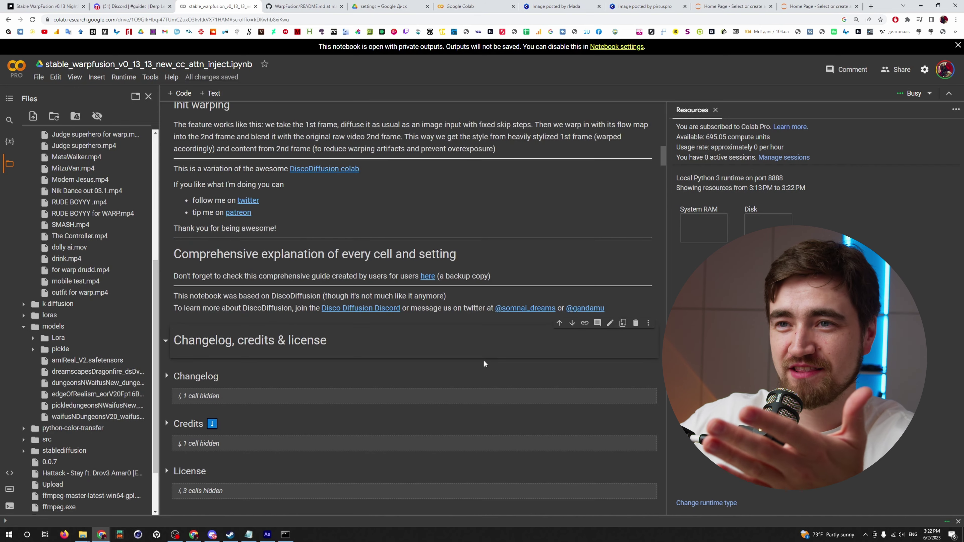
scroll(484, 360, "down", 18)
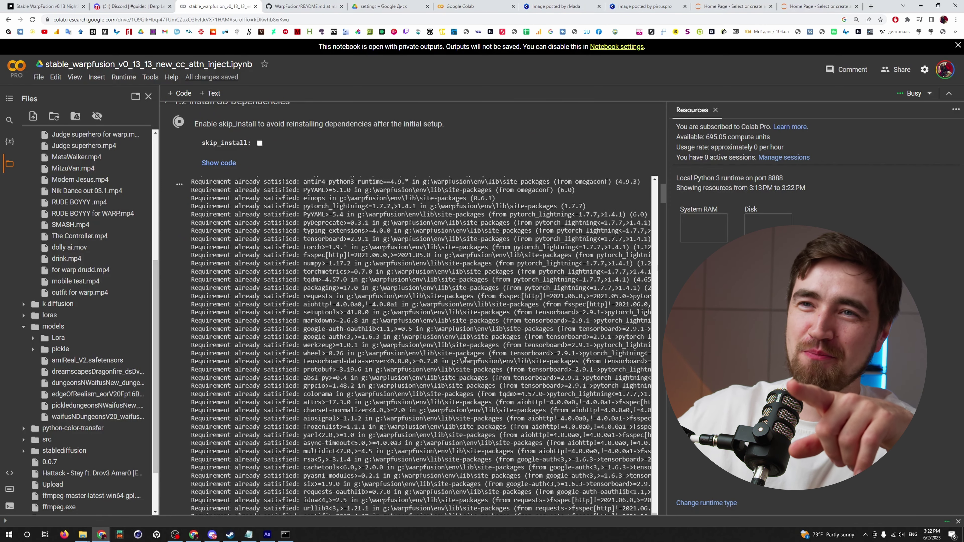
scroll(466, 361, "down", 10)
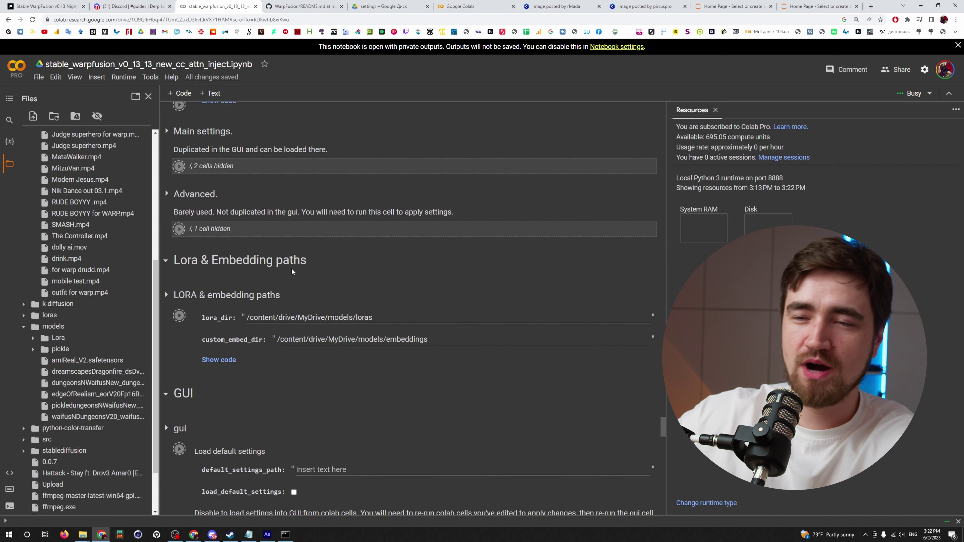
scroll(290, 272, "down", 3)
scroll(288, 276, "down", 3)
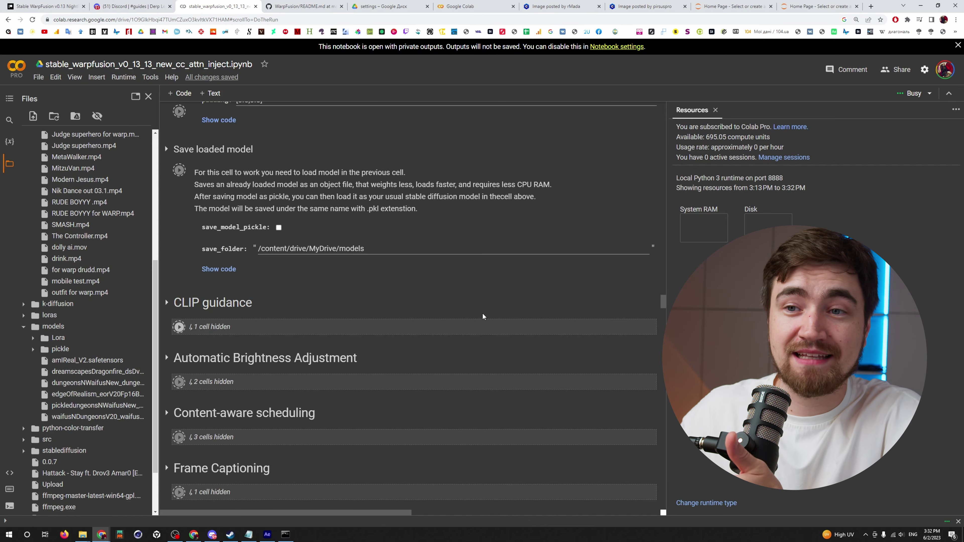
scroll(475, 323, "down", 15)
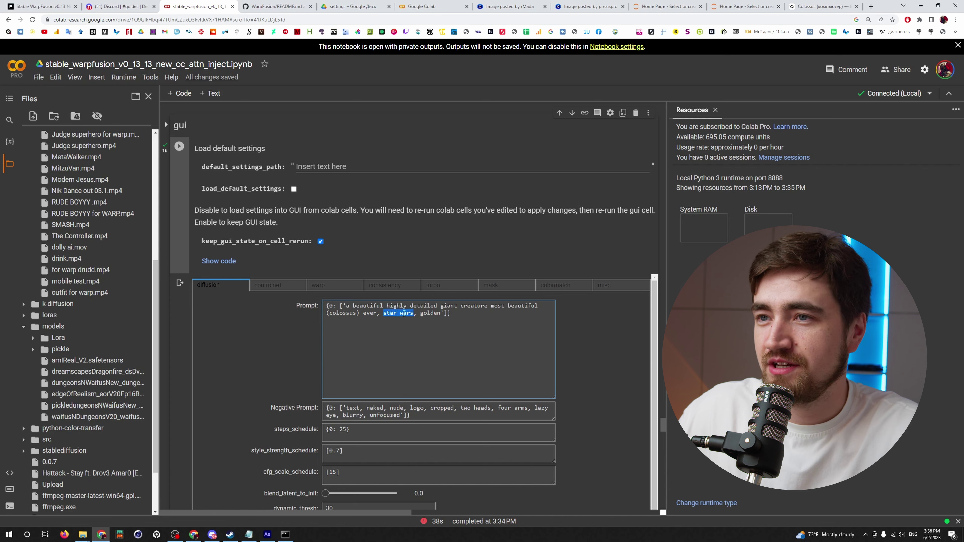
Change the prompt to 'Shadow of the Colossus, moody' with style strength 0.8 and apply the GUI.
type("shadow of the")
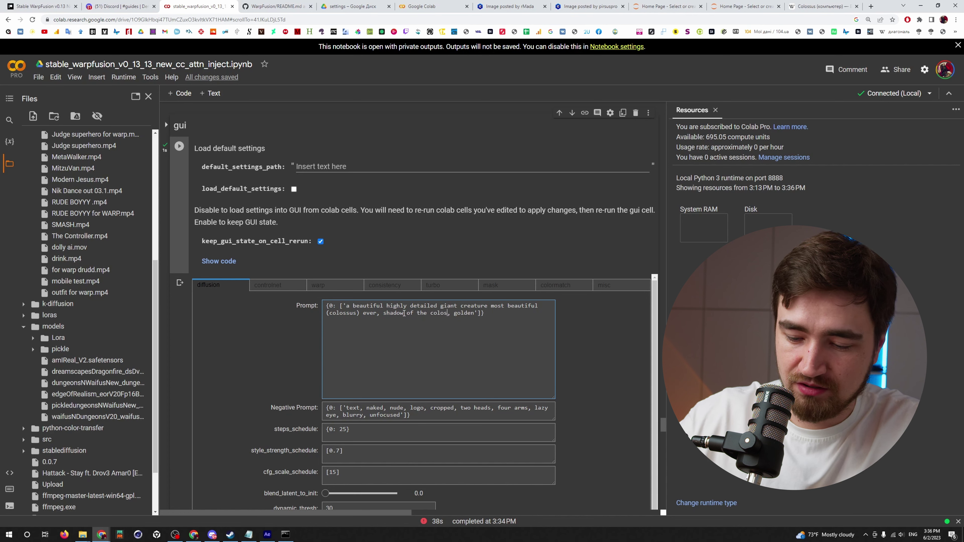
type("Shadow of the Colossus")
type(", m")
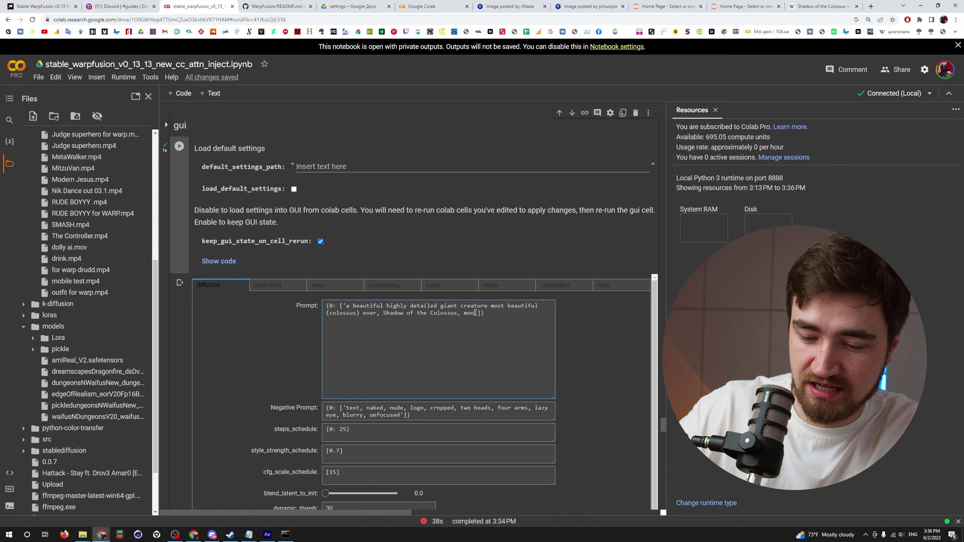
left_click(180, 146)
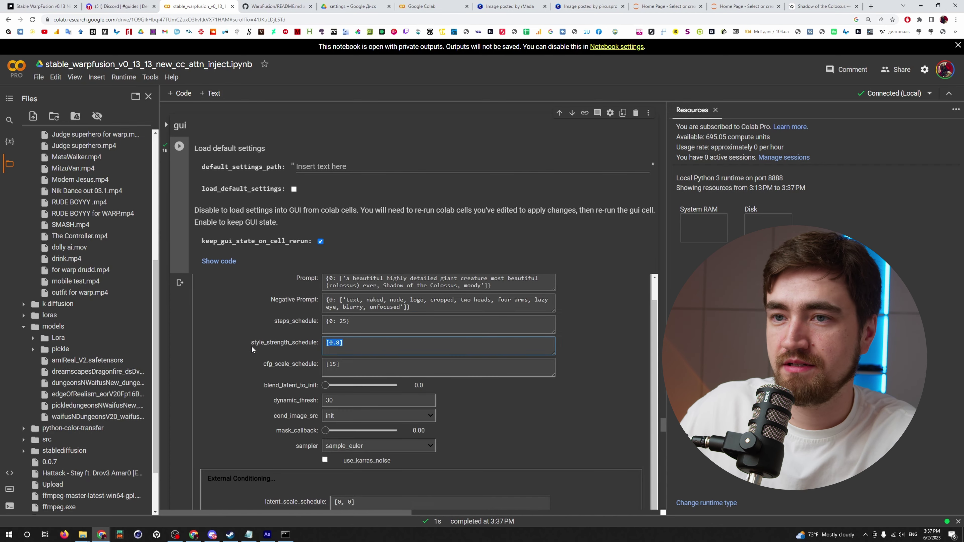
Start the Do the Run! render and open the first rendered frame.
scroll(252, 346, "down", 10)
scroll(171, 355, "down", 15)
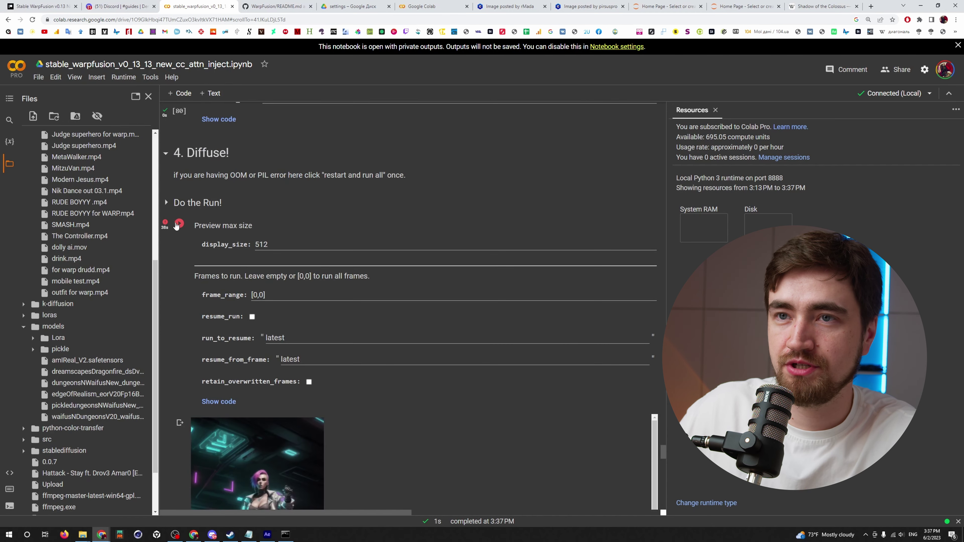
left_click(179, 147)
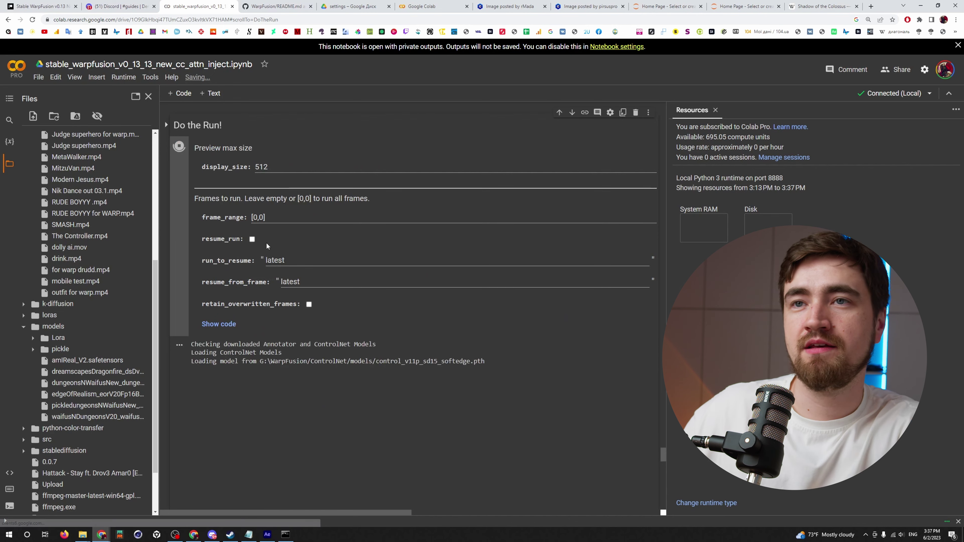
scroll(347, 357, "down", 4)
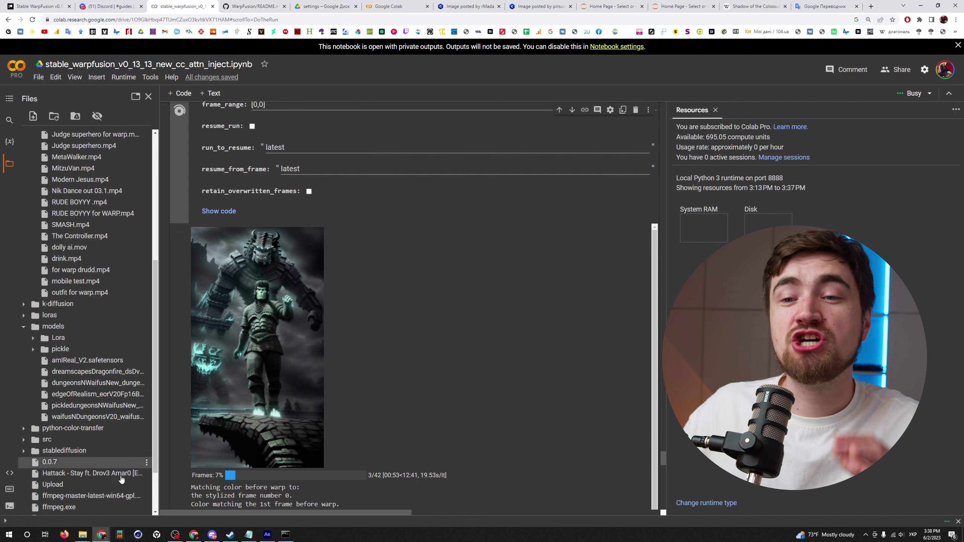
left_click(140, 501)
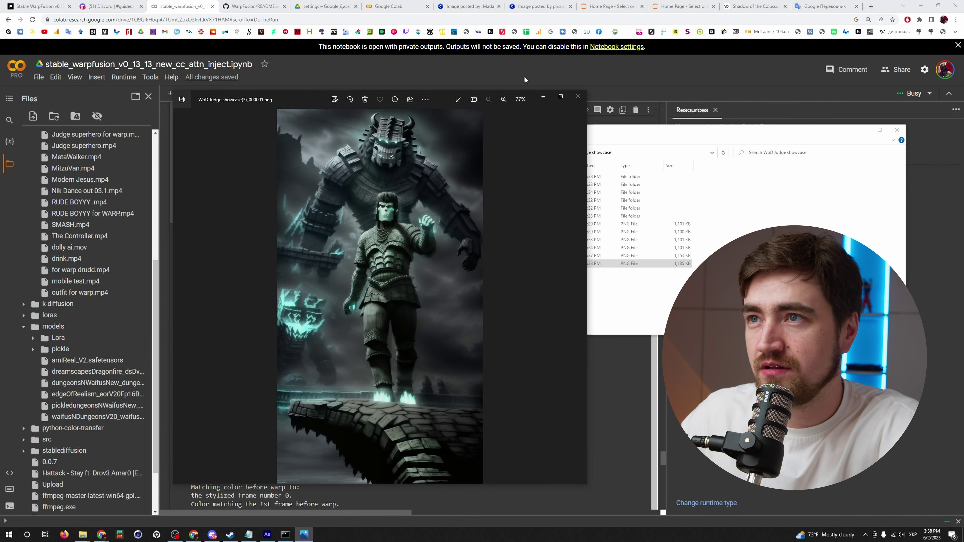
View the rendered frame full size, step back to frame 000000, then close Photos.
left_click(561, 96)
key("Left")
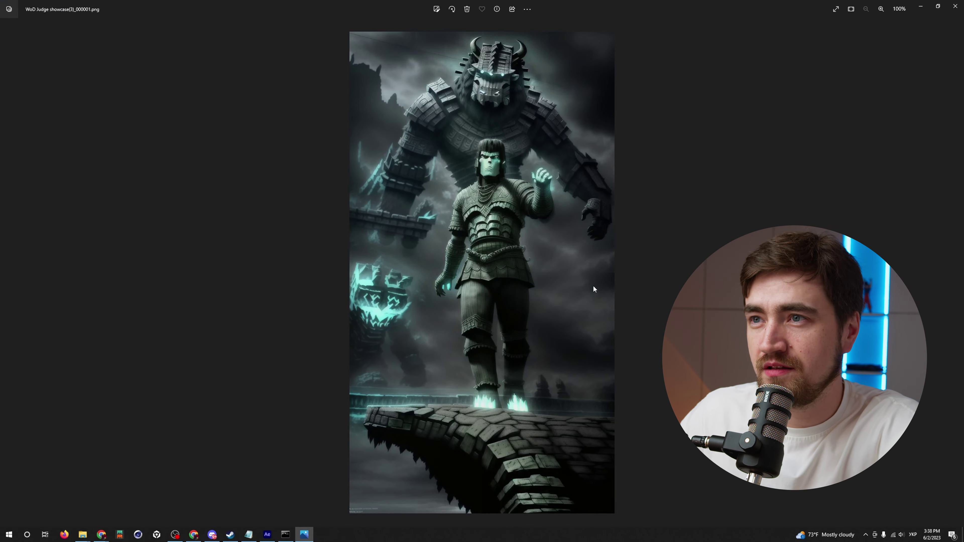
key("alt+F4")
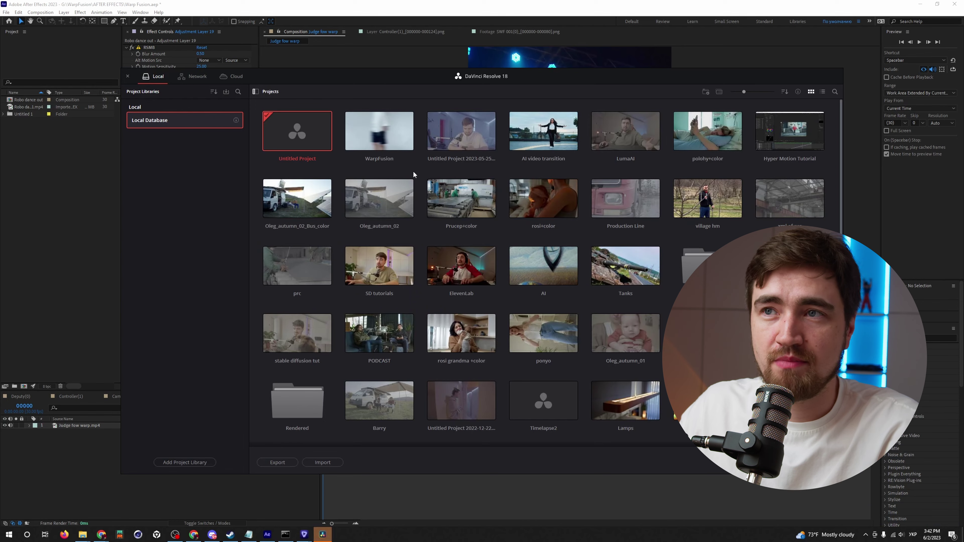
Open the WarpFusion project, nudge the Robo dance clip along V3, and play to check alignment.
double_click(360, 138)
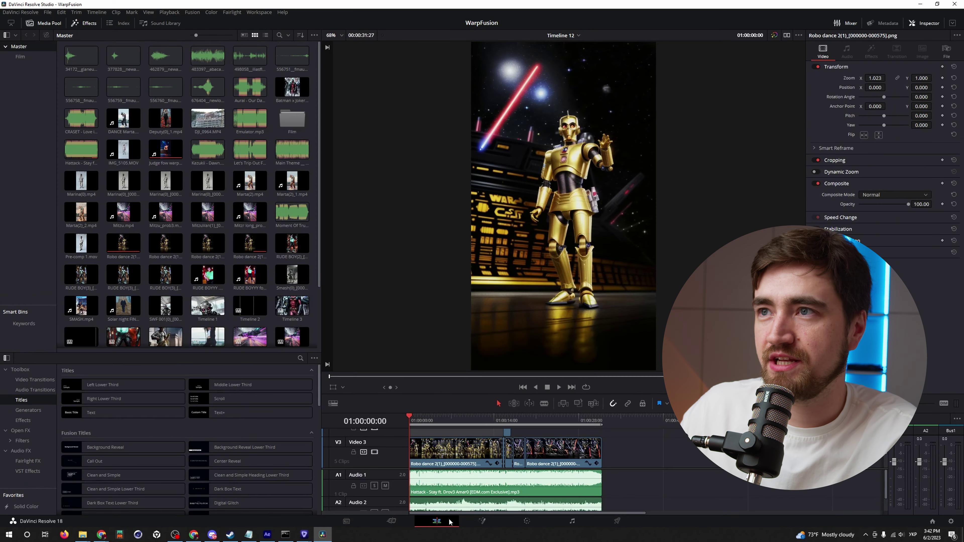
scroll(457, 448, "down", 2)
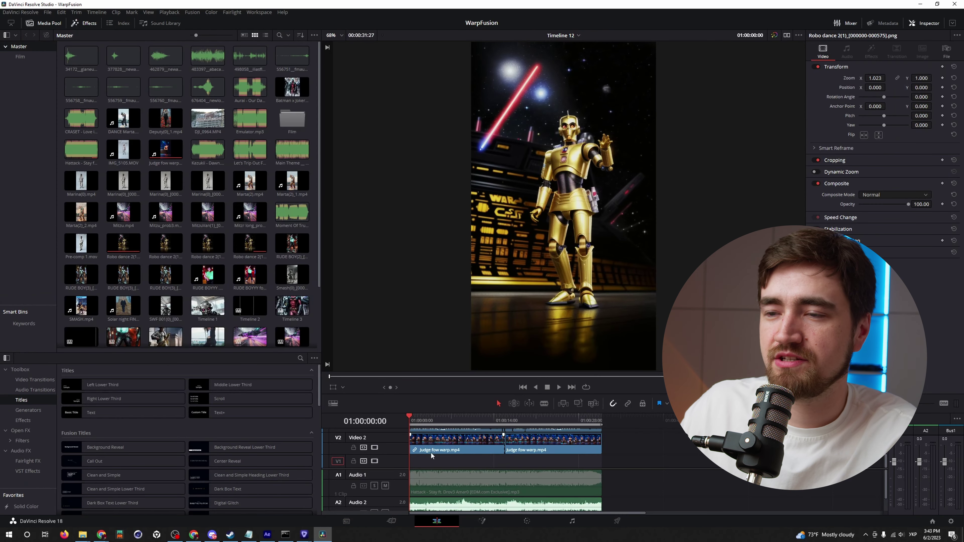
scroll(425, 448, "up", 2)
left_click(417, 421)
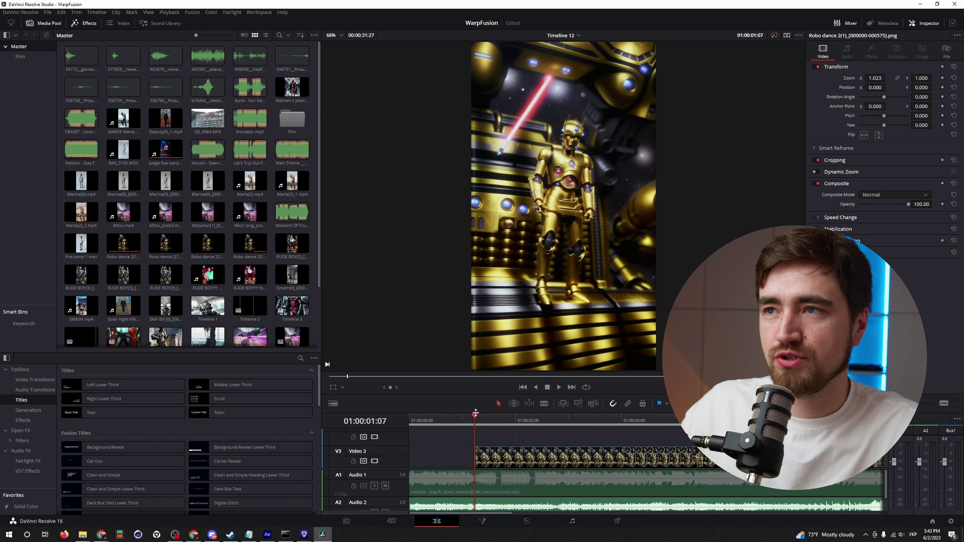
left_click_drag(476, 414, 457, 415)
scroll(494, 456, "down", 1)
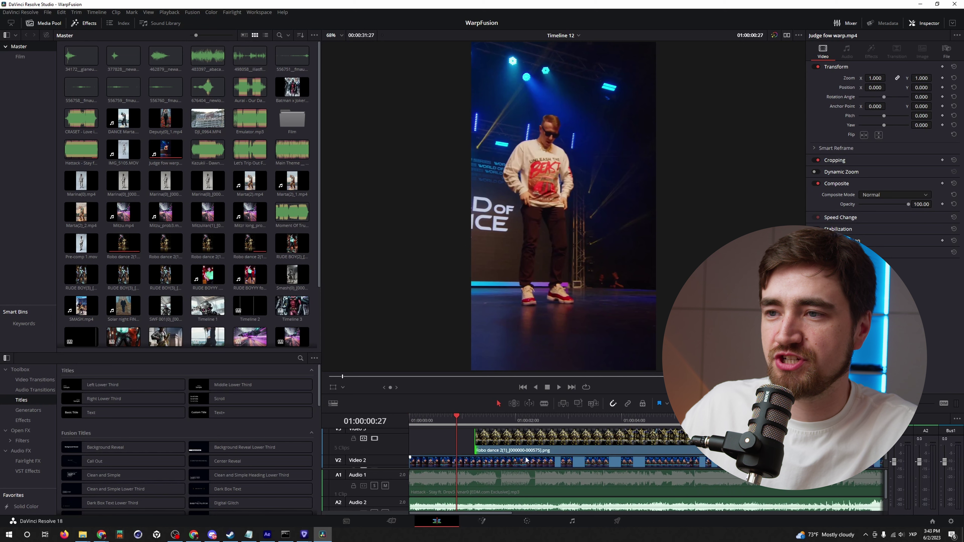
left_click(511, 467)
scroll(493, 459, "up", 1)
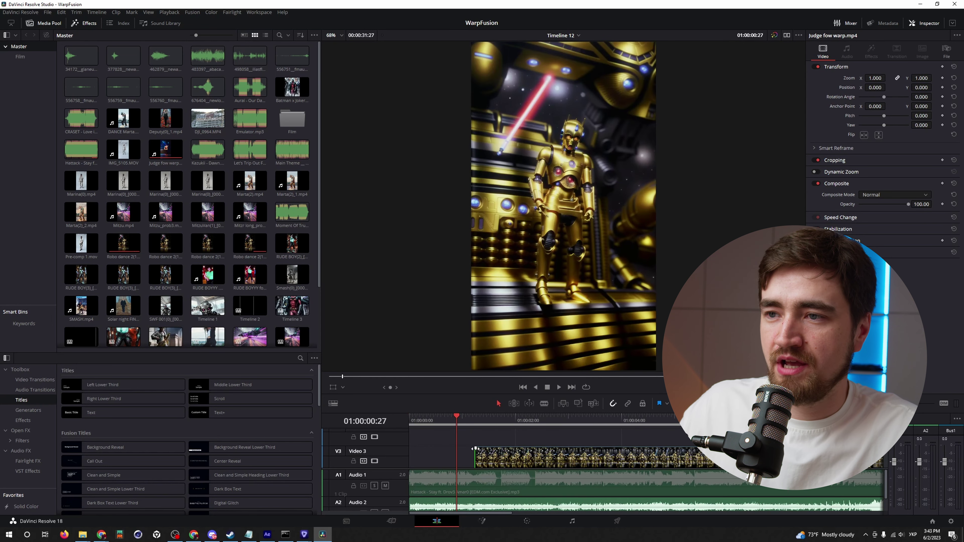
left_click_drag(492, 449, 493, 450)
key("space")
key("space")
left_click(488, 461)
Zoom the timeline out and move Judge fow warp.mp4 onto a track above the robot clip.
key("ctrl+minus")
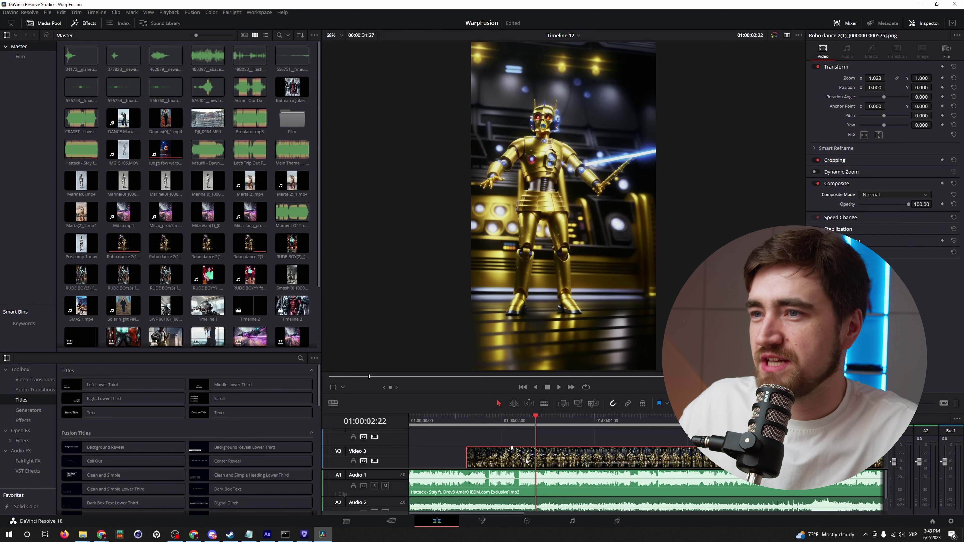
key("ctrl+minus")
scroll(496, 465, "down", 2)
scroll(496, 465, "down", 2)
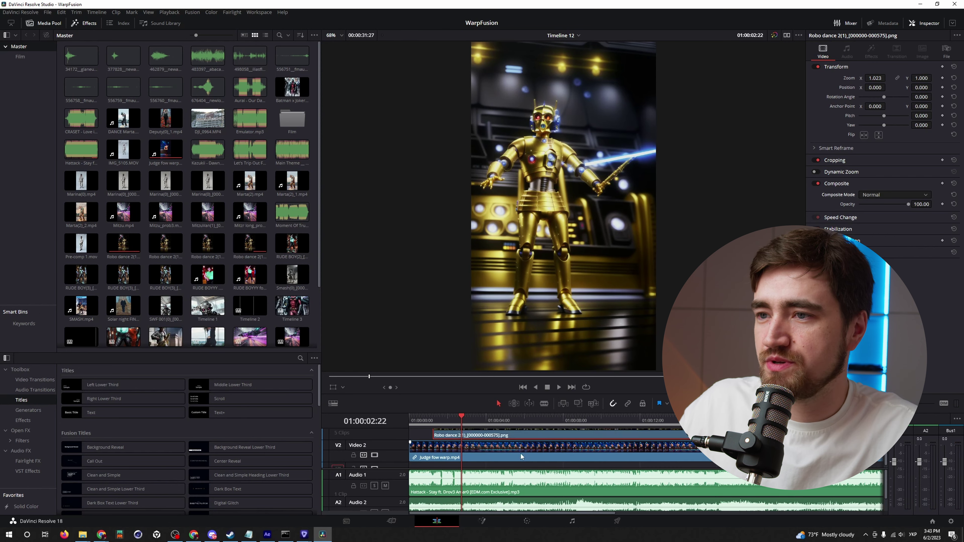
left_click_drag(519, 454, 472, 435)
Set the Judge clip's Composite Mode to Color and toggle its track to compare the blend.
left_click(873, 194)
left_click(878, 222)
left_click(559, 387)
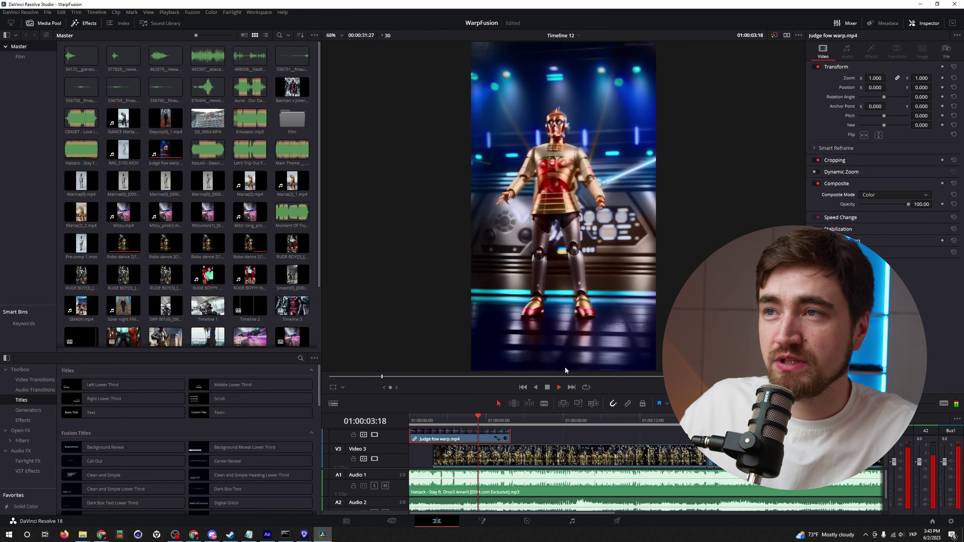
key("space")
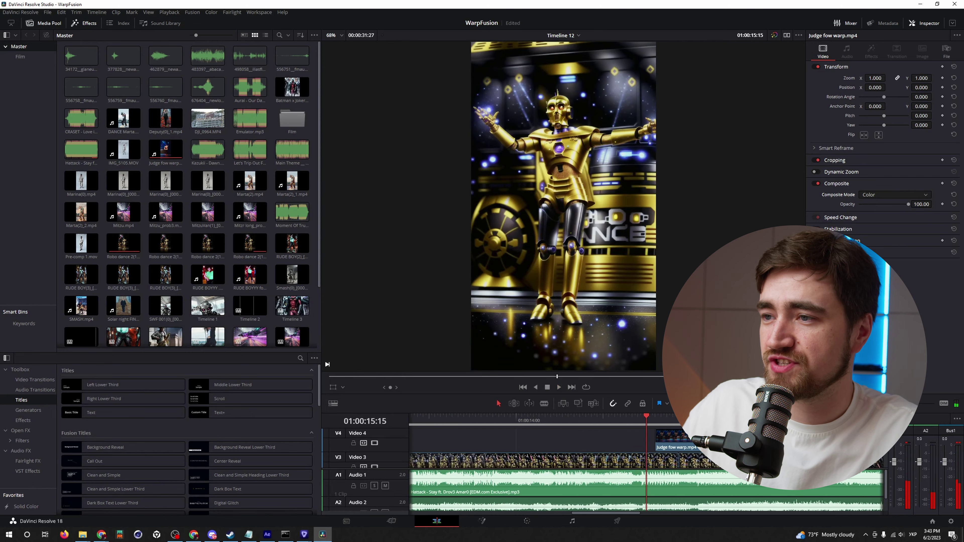
key("ctrl+equal")
left_click(375, 448)
key("space")
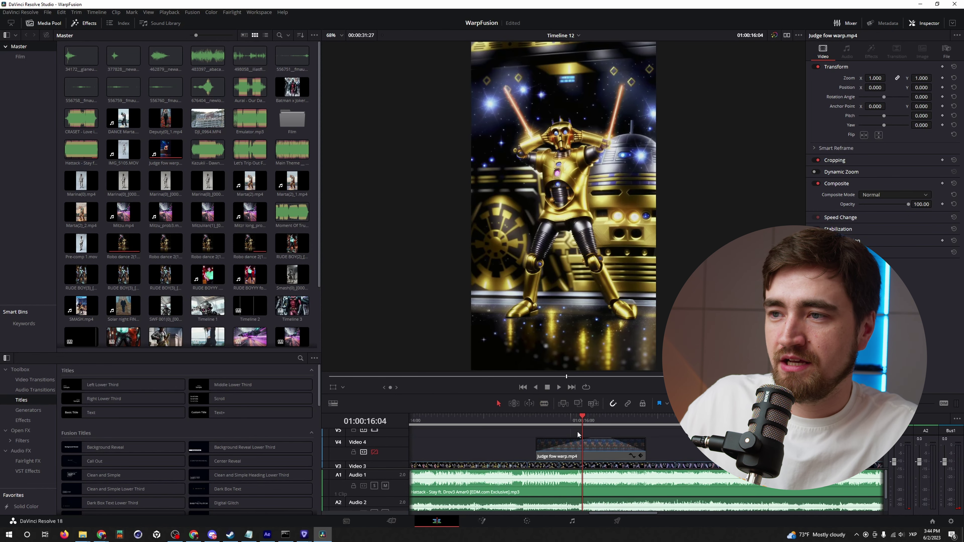
left_click(374, 452)
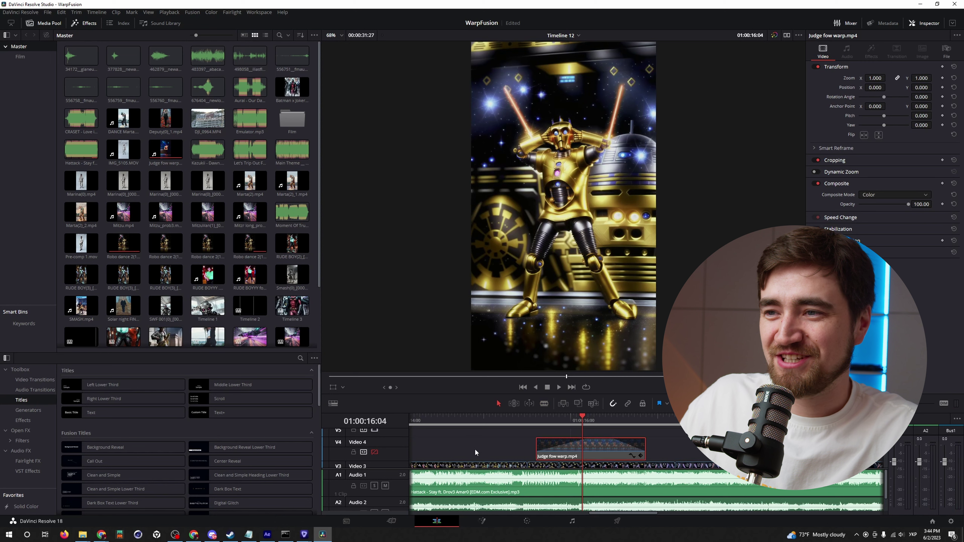
Slip the Judge fow warp clip by 15 frames and review the sync around 01:00:16:00.
left_click(606, 458)
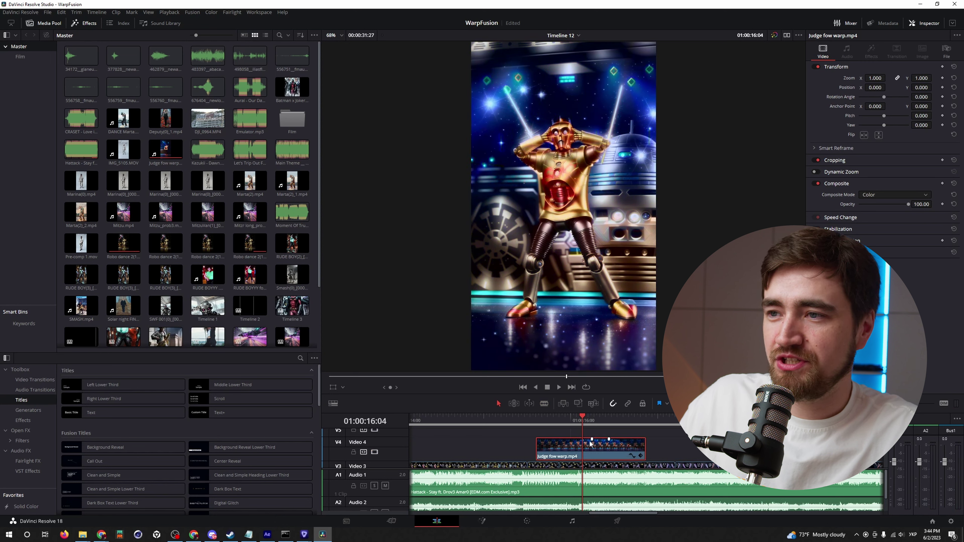
left_click_drag(591, 453, 562, 440)
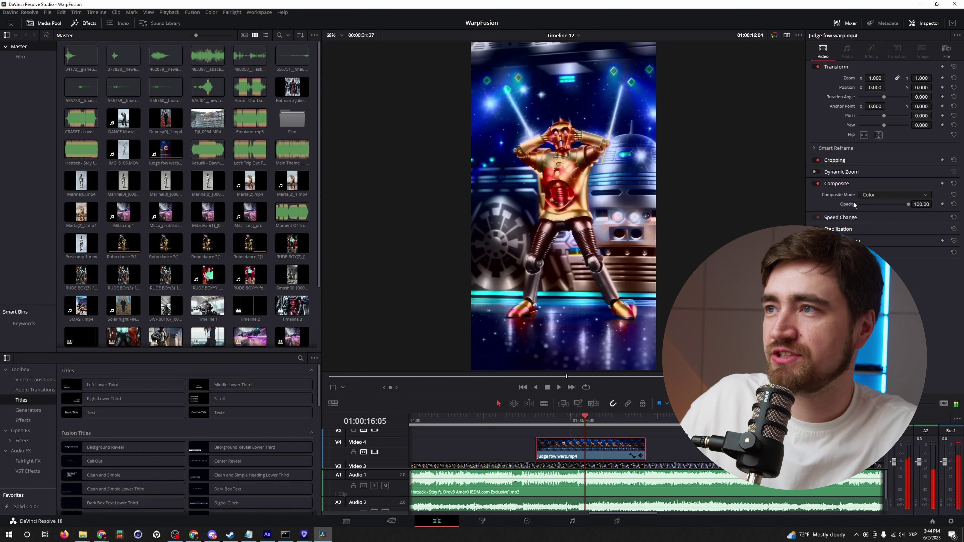
left_click(885, 194)
left_click(877, 224)
left_click(526, 418)
key("space")
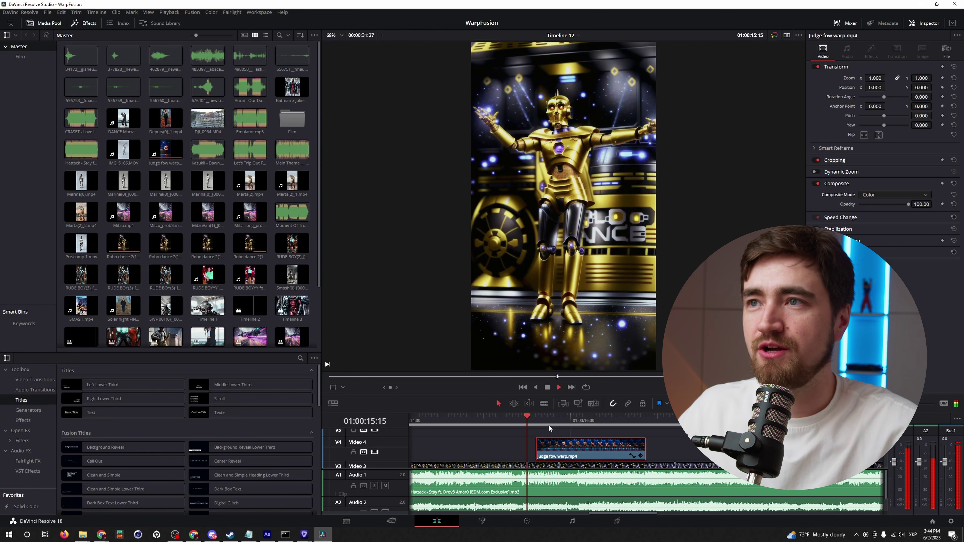
left_click_drag(551, 422, 571, 428)
key("Right")
key("Right")
key("Right")
key("Right")
key("Right")
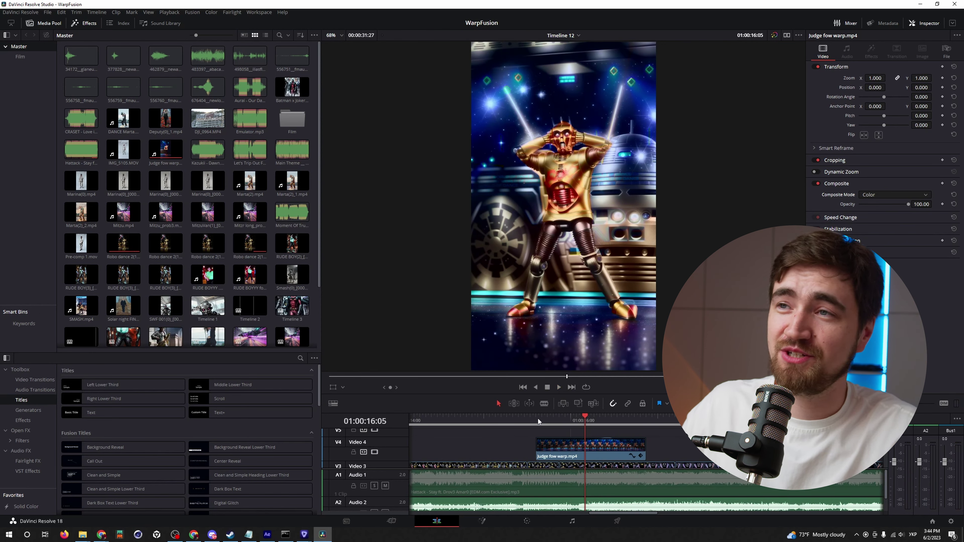
left_click_drag(535, 416, 565, 420)
left_click(559, 387)
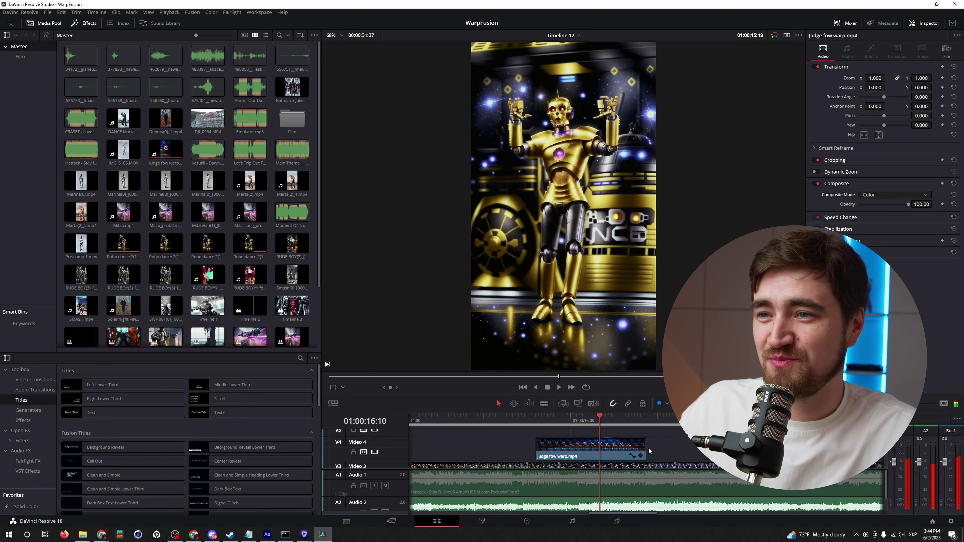
Move the Judge fow warp clip earlier and down to track V1.
left_click_drag(649, 447, 499, 450)
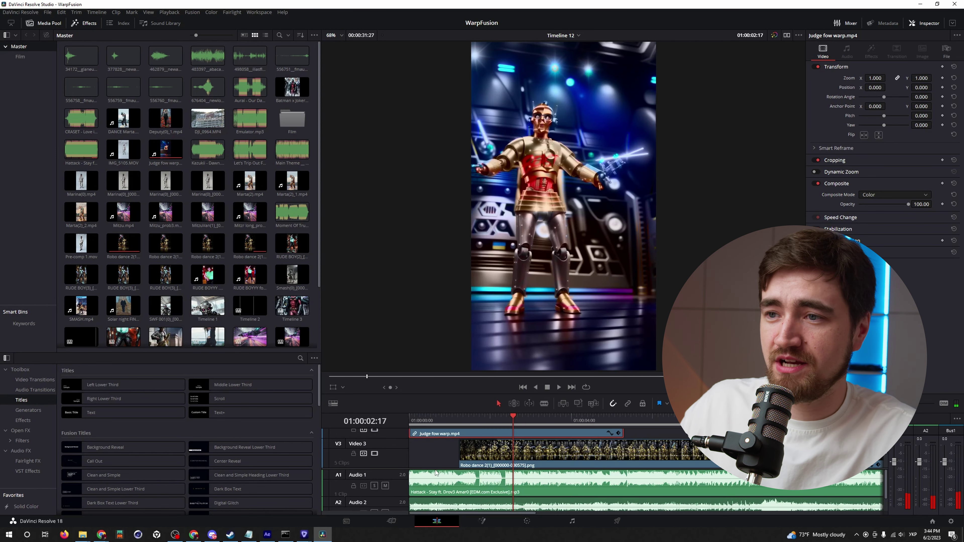
left_click_drag(436, 473, 441, 451)
scroll(524, 442, "up", 2)
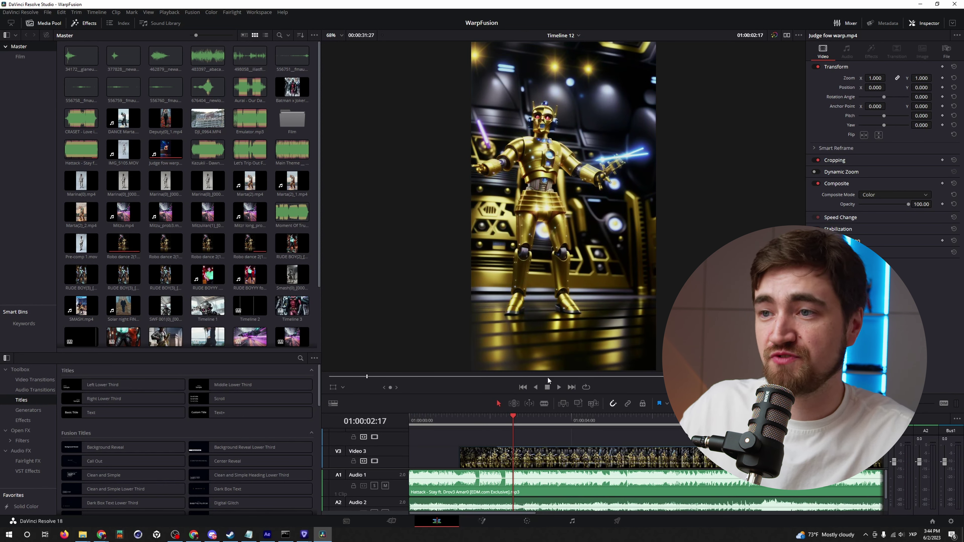
On the Color page, set node 01's deflicker to Fluoro Light and inspect node 02's custom curve.
left_click(528, 523)
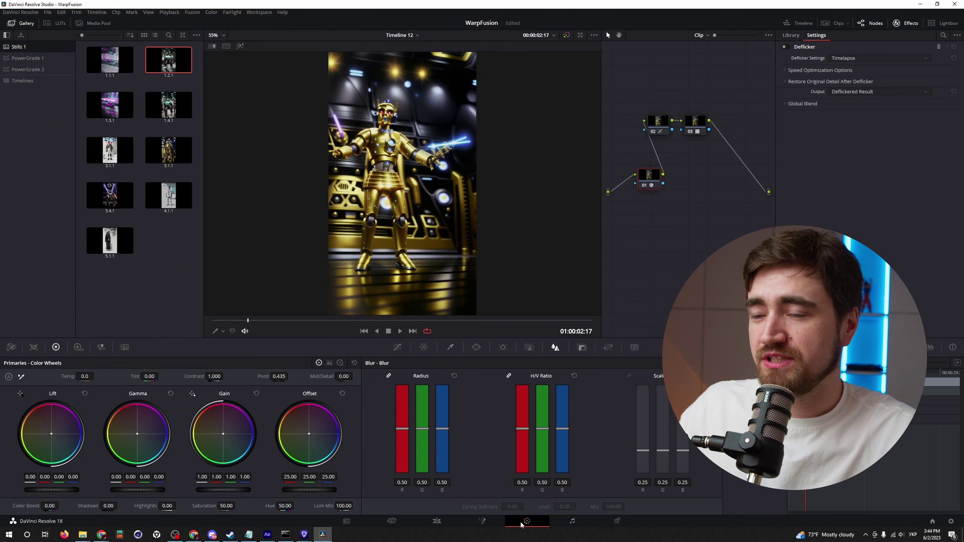
scroll(503, 155, "up", 1)
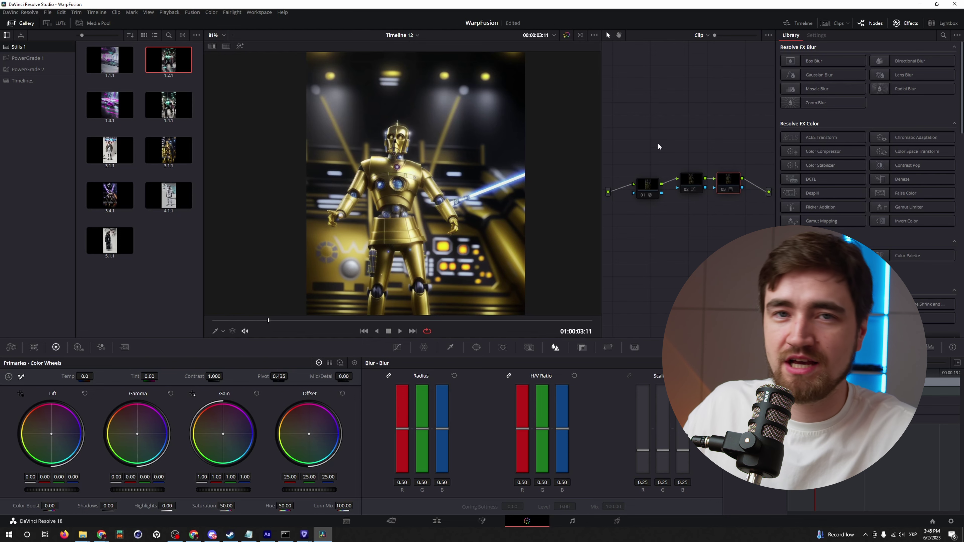
left_click(645, 188)
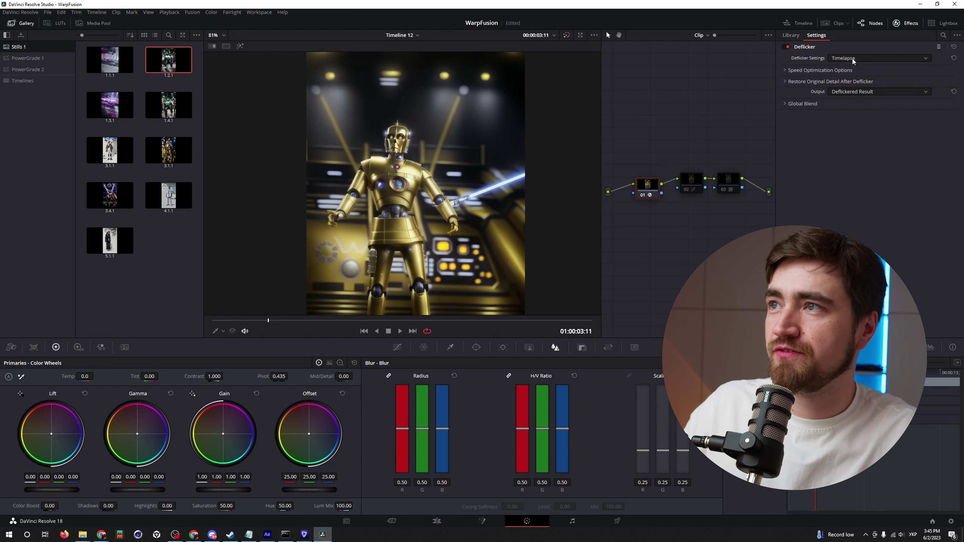
left_click(841, 62)
left_click(850, 79)
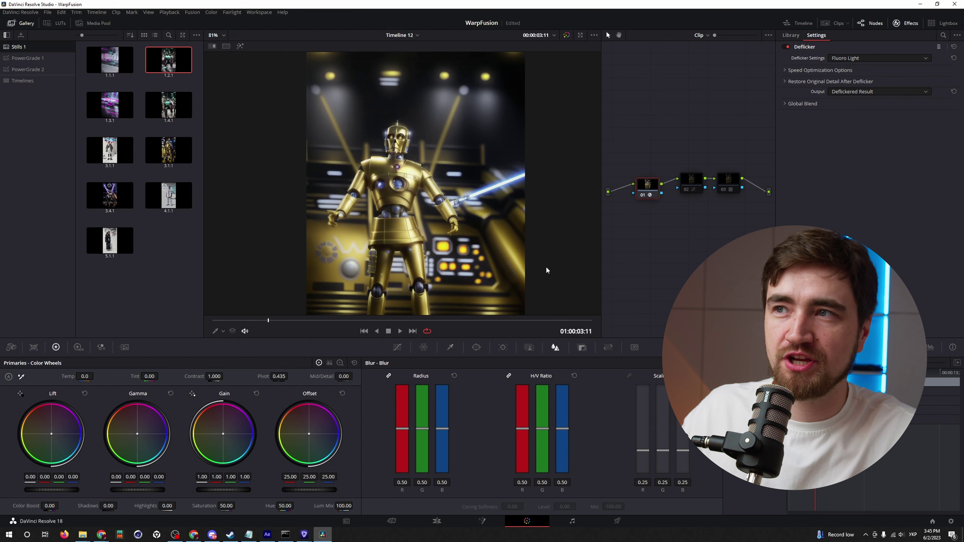
left_click(691, 180)
left_click(397, 348)
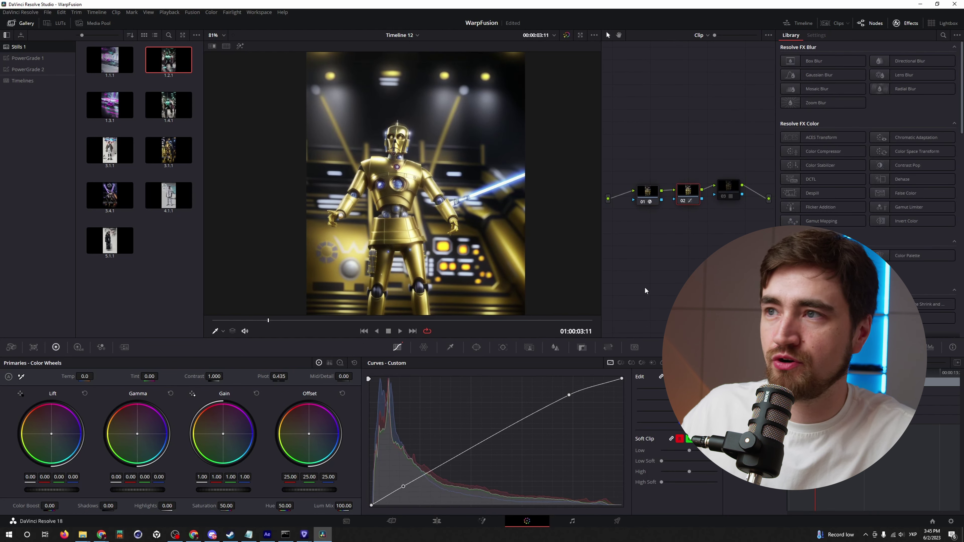
Raise node 03's Key Output Gain to 0.975 in the Key palette.
left_click(729, 188)
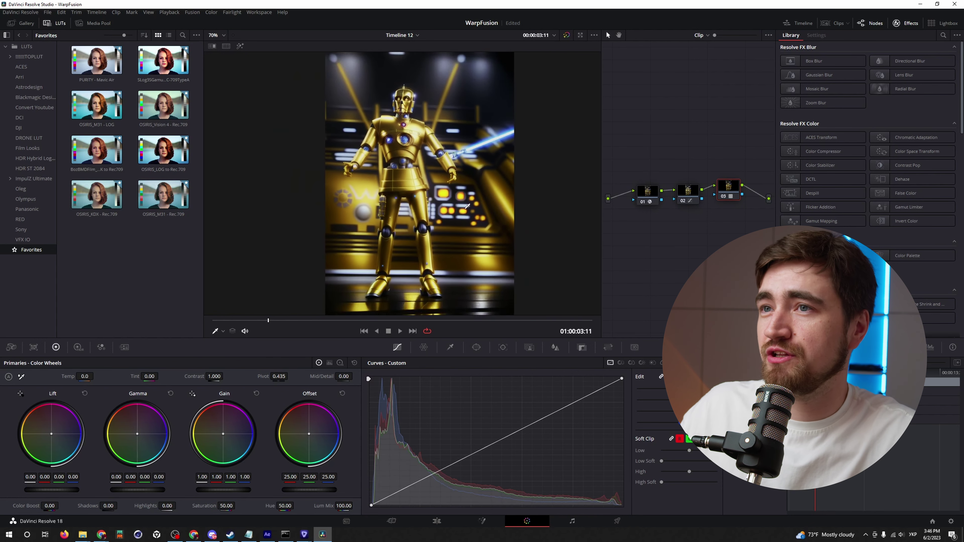
scroll(460, 195, "up", 4)
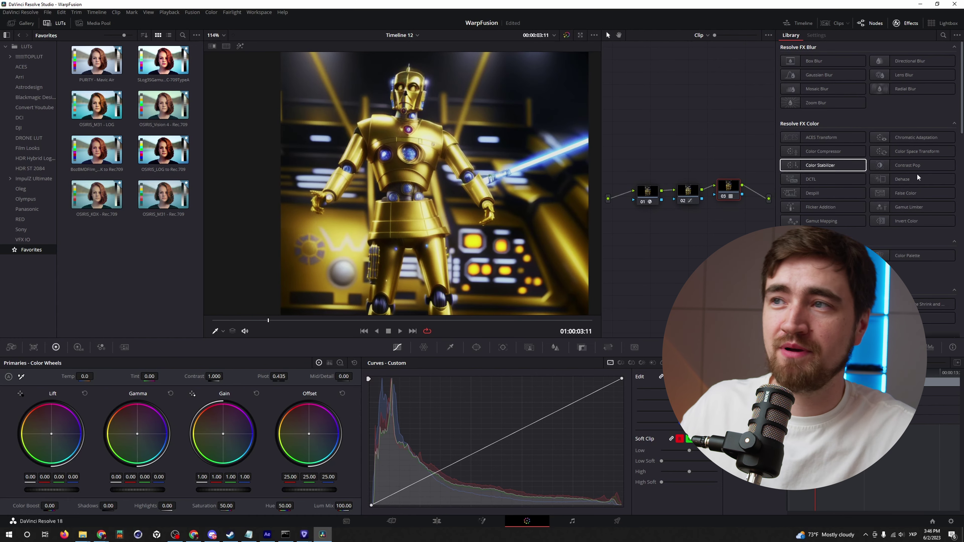
left_click(583, 347)
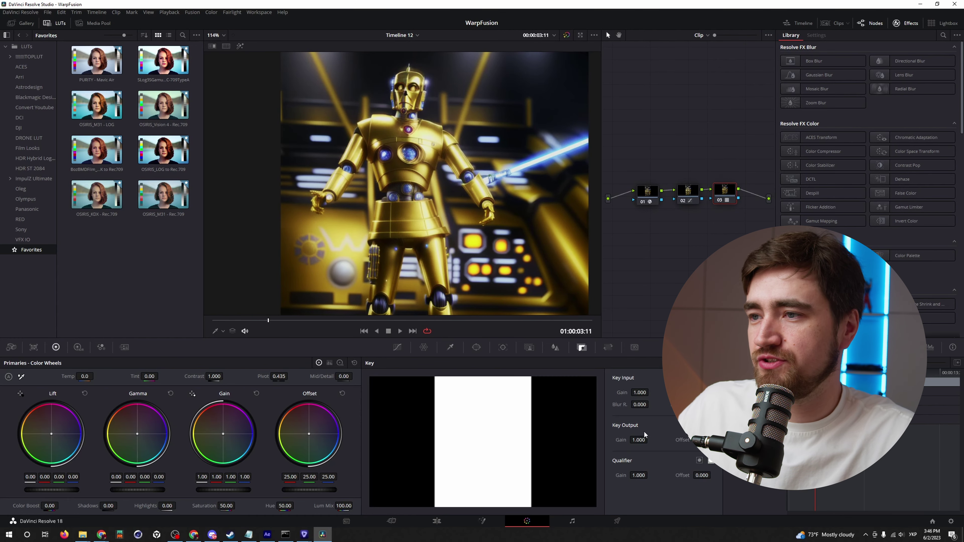
left_click_drag(650, 440, 650, 439)
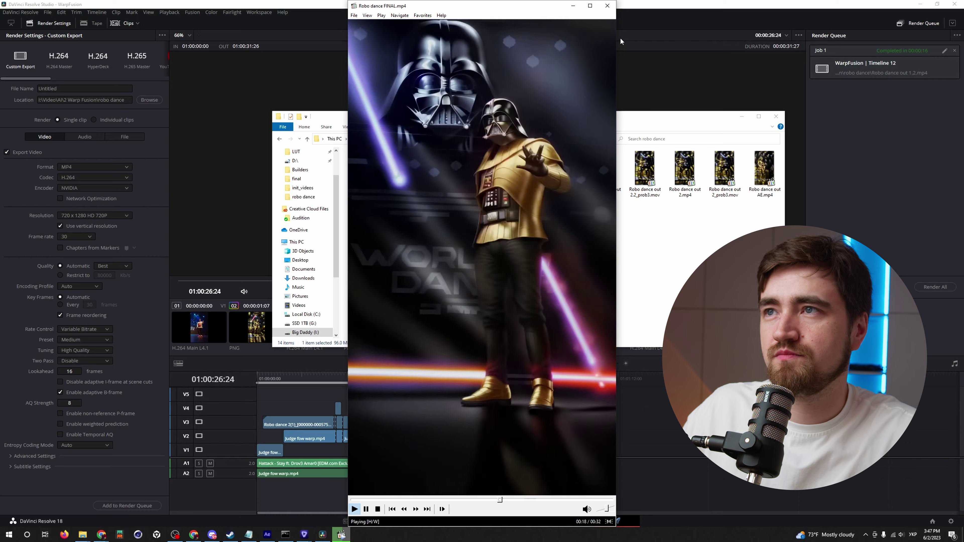
Close the Robo dance FINAL.mp4 playback window.
key("alt+F4")
key("alt+F4")
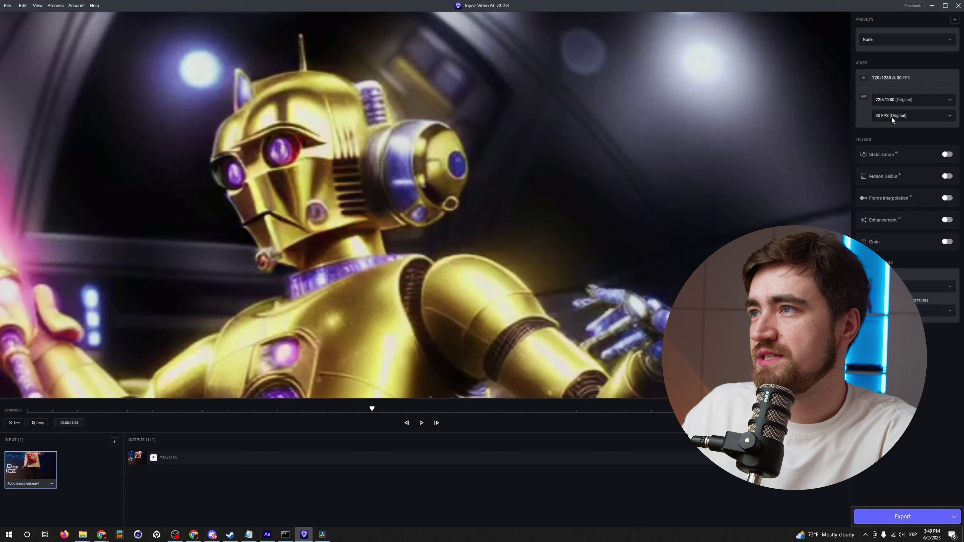
Set the Robo dance output to 2x Upscale (1440x2560) and render a side-by-side comparison preview.
left_click(893, 99)
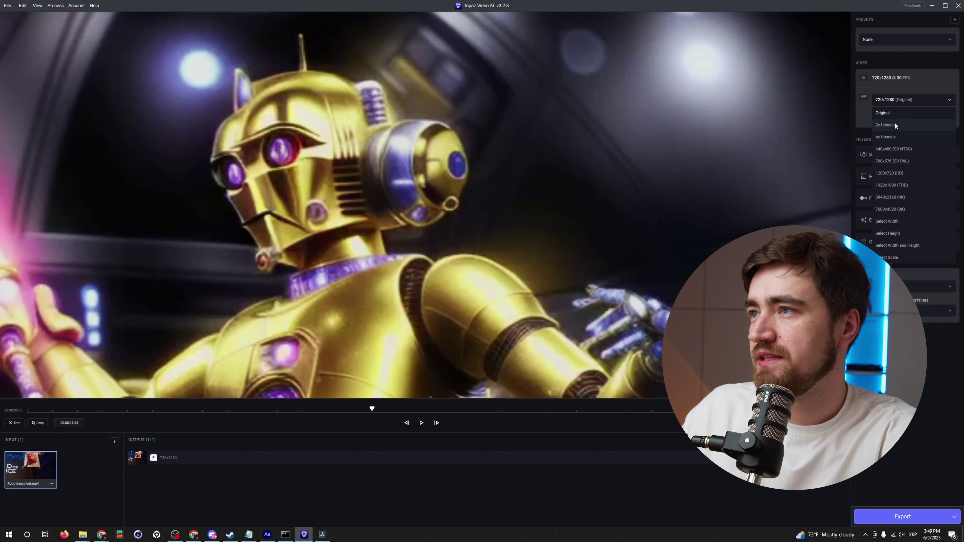
left_click(885, 125)
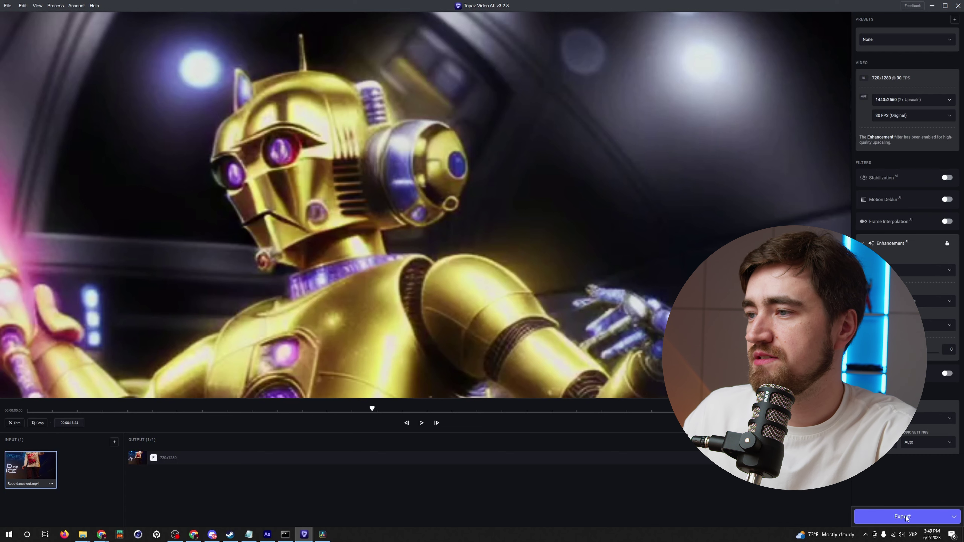
key("ctrl+p")
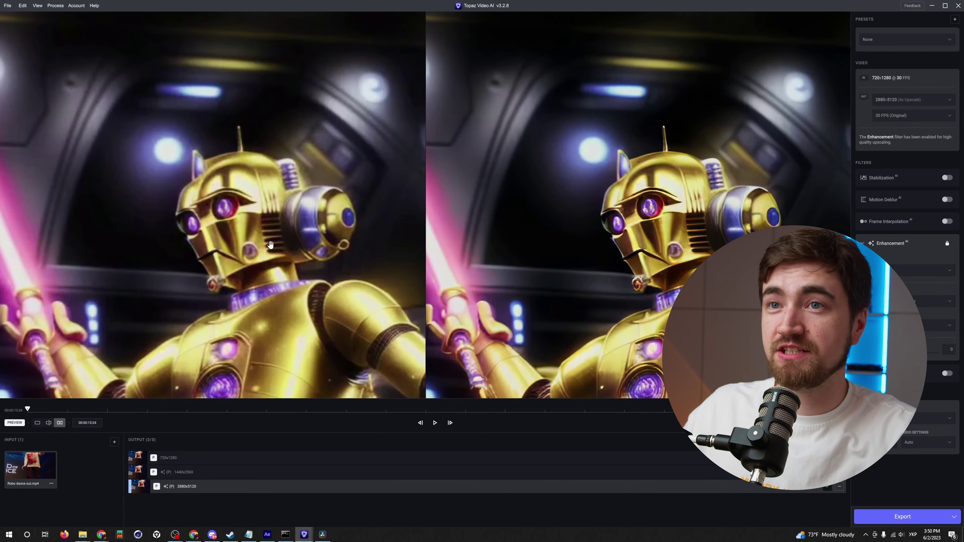
scroll(270, 245, "up", 8)
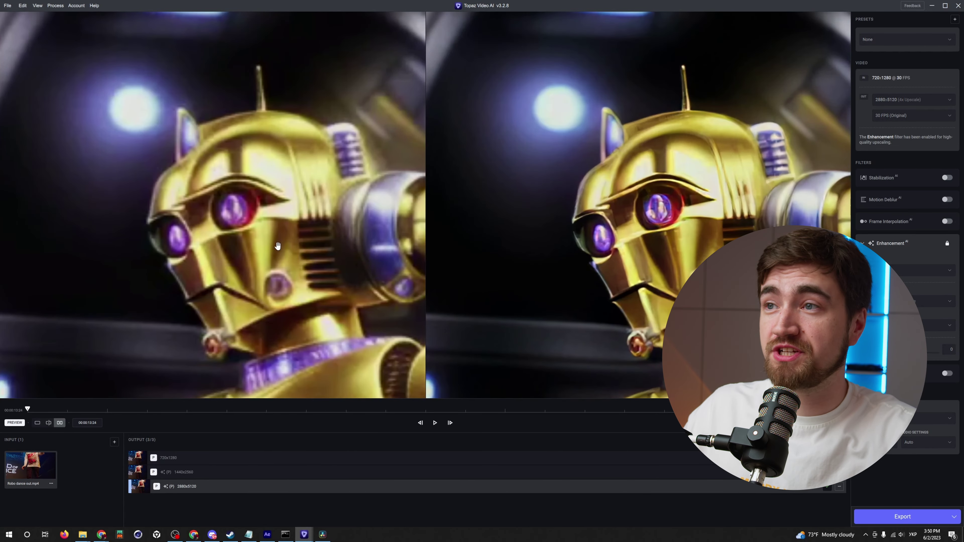
scroll(279, 244, "down", 8)
scroll(278, 243, "up", 3)
scroll(278, 244, "down", 5)
scroll(266, 266, "up", 1)
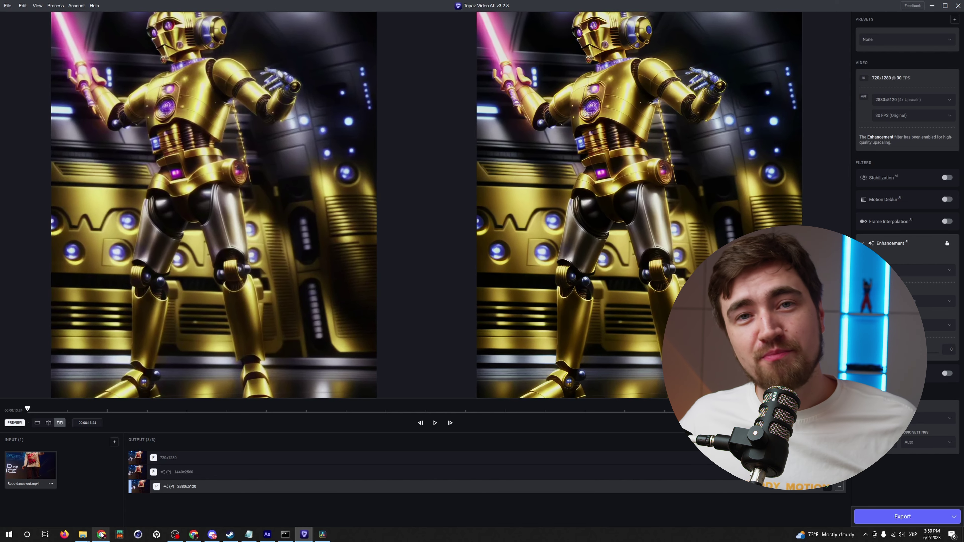
mouse_move(101, 535)
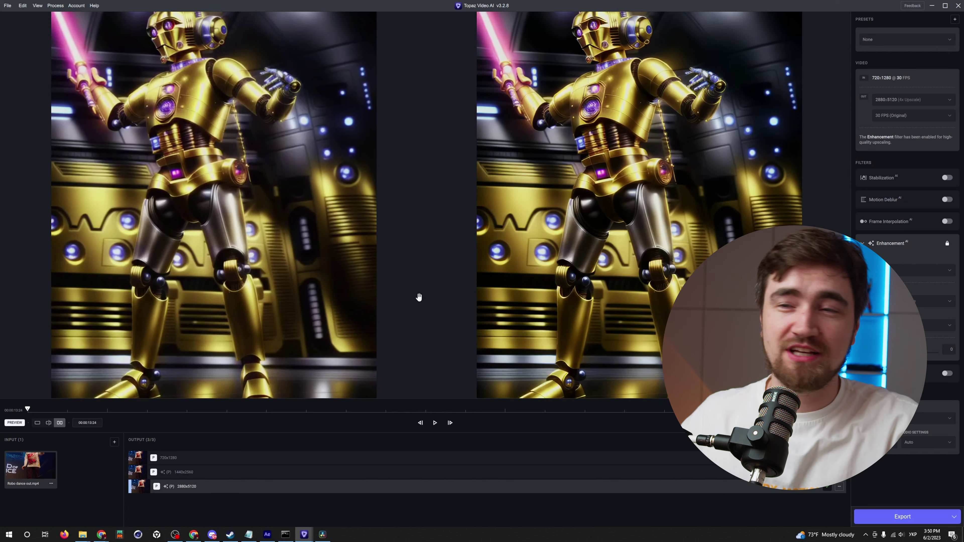